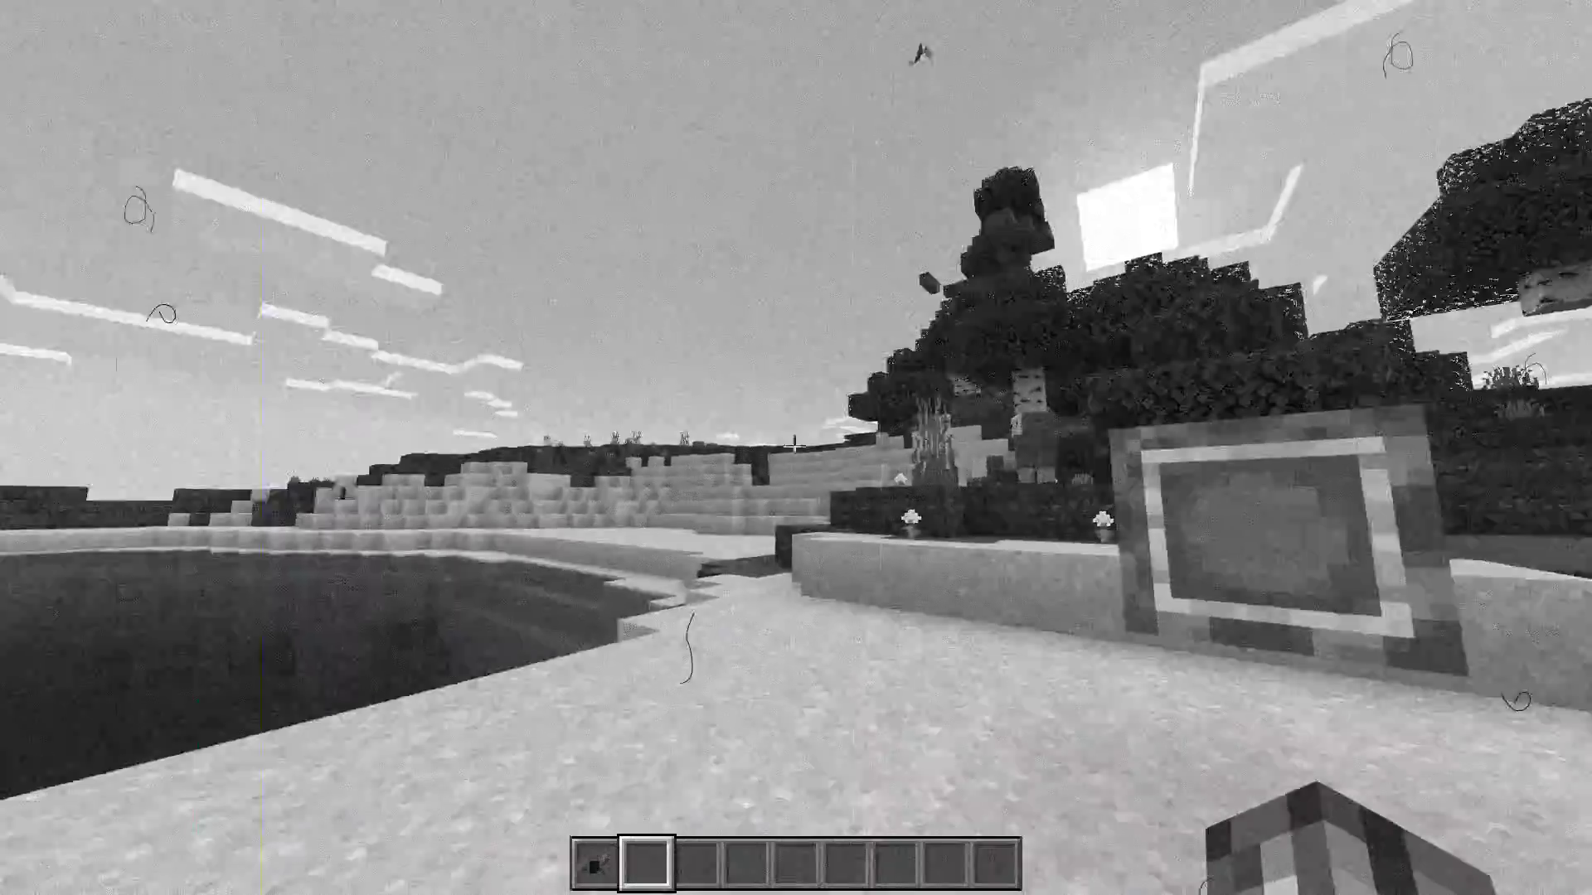
Hold the Leather Horse Armor and place it in the item frame
{"action": "key", "text": "e"}
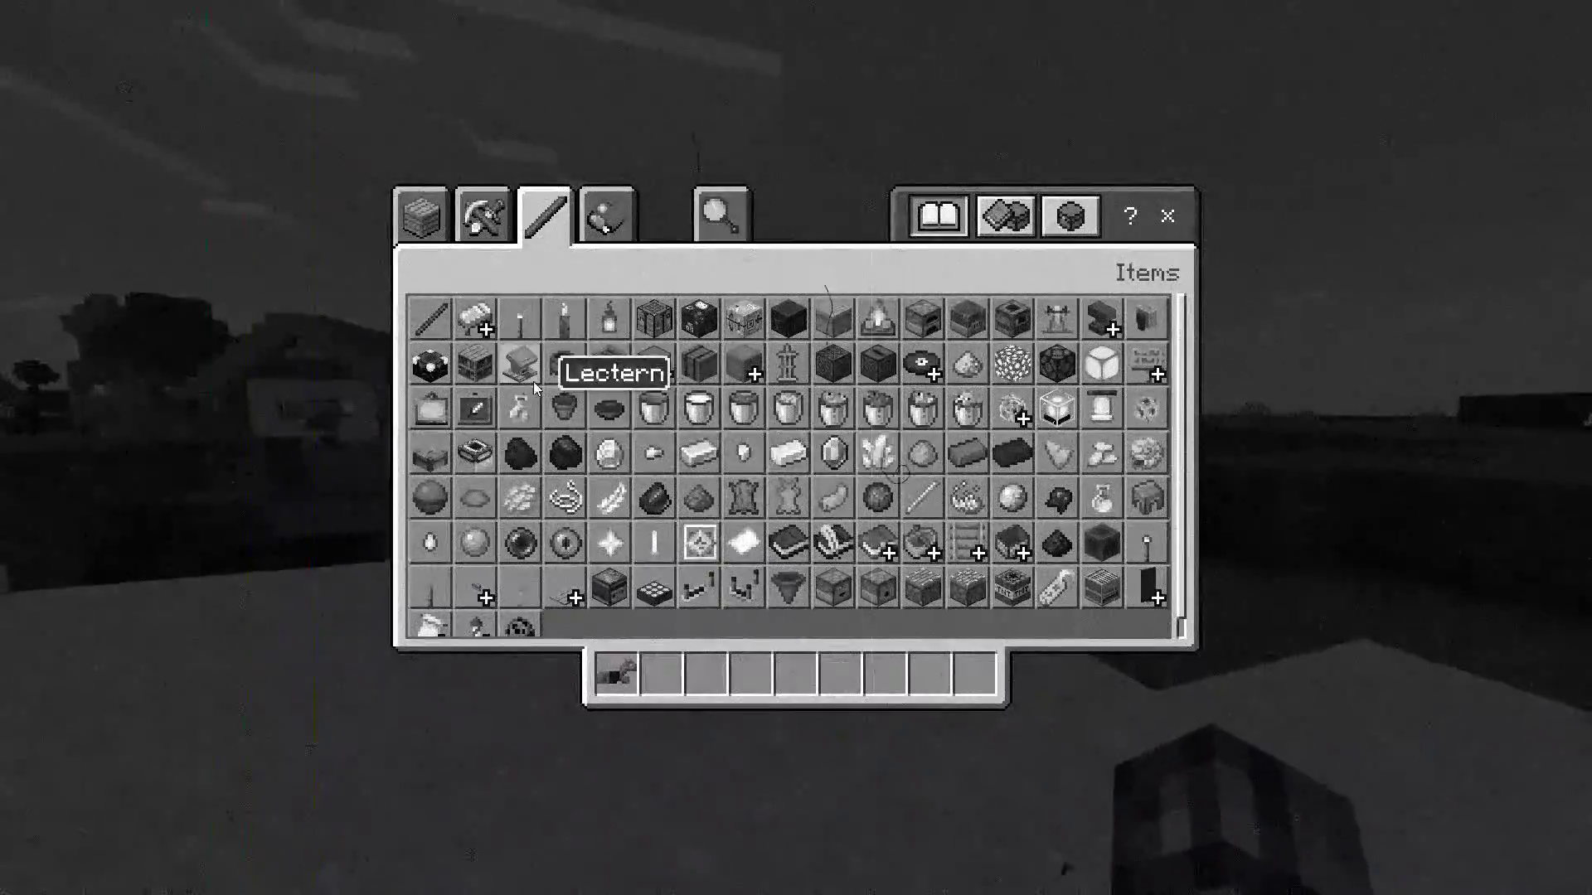
{"action": "key", "text": "e"}
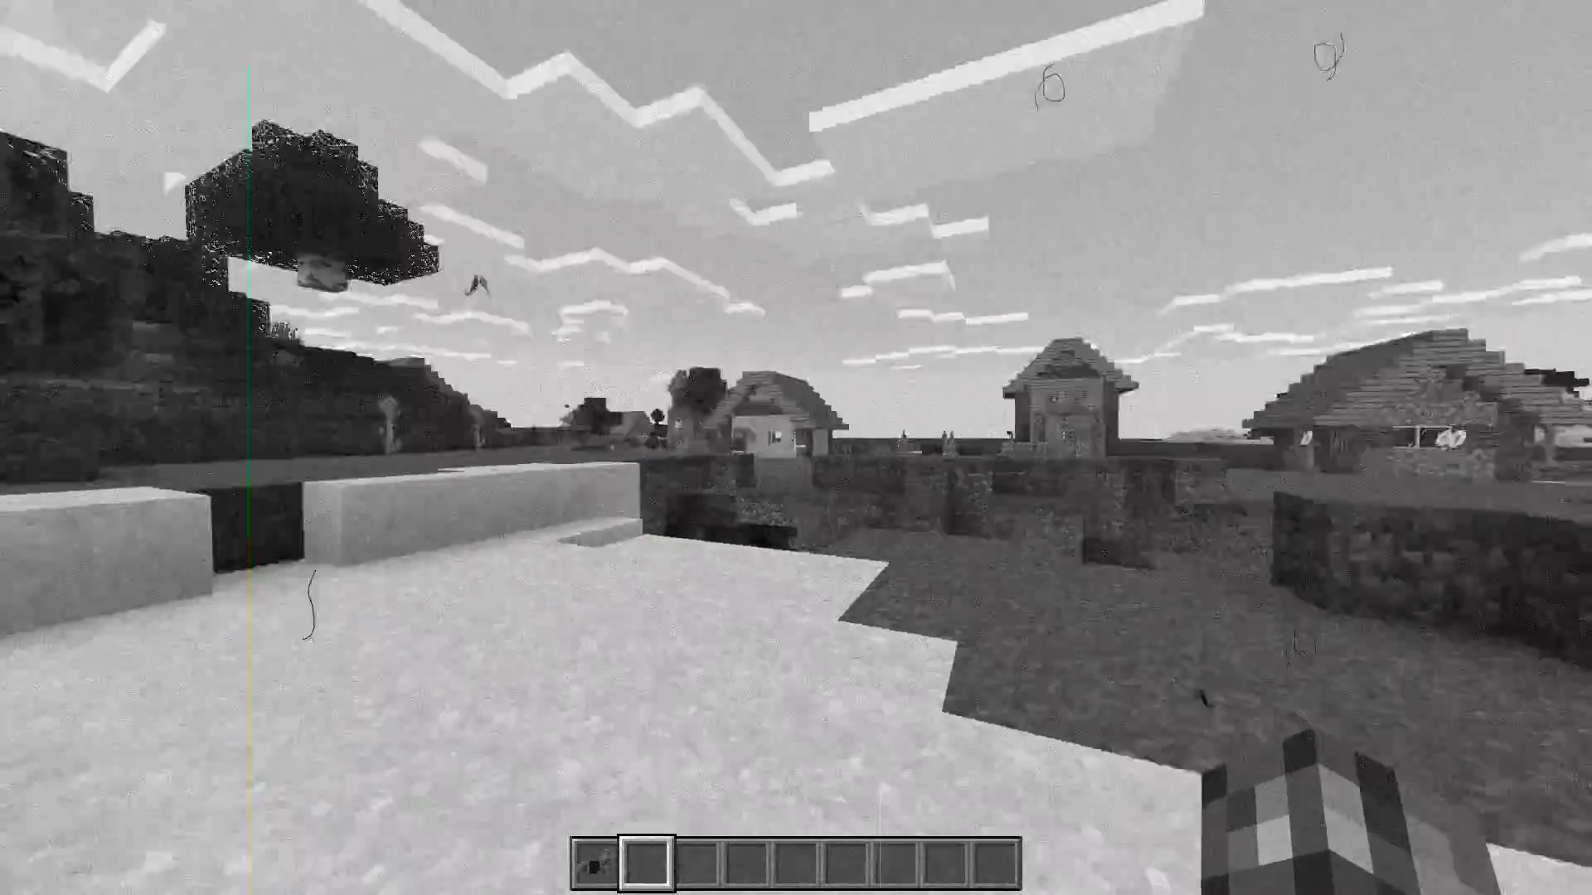
{"action": "key", "text": "1"}
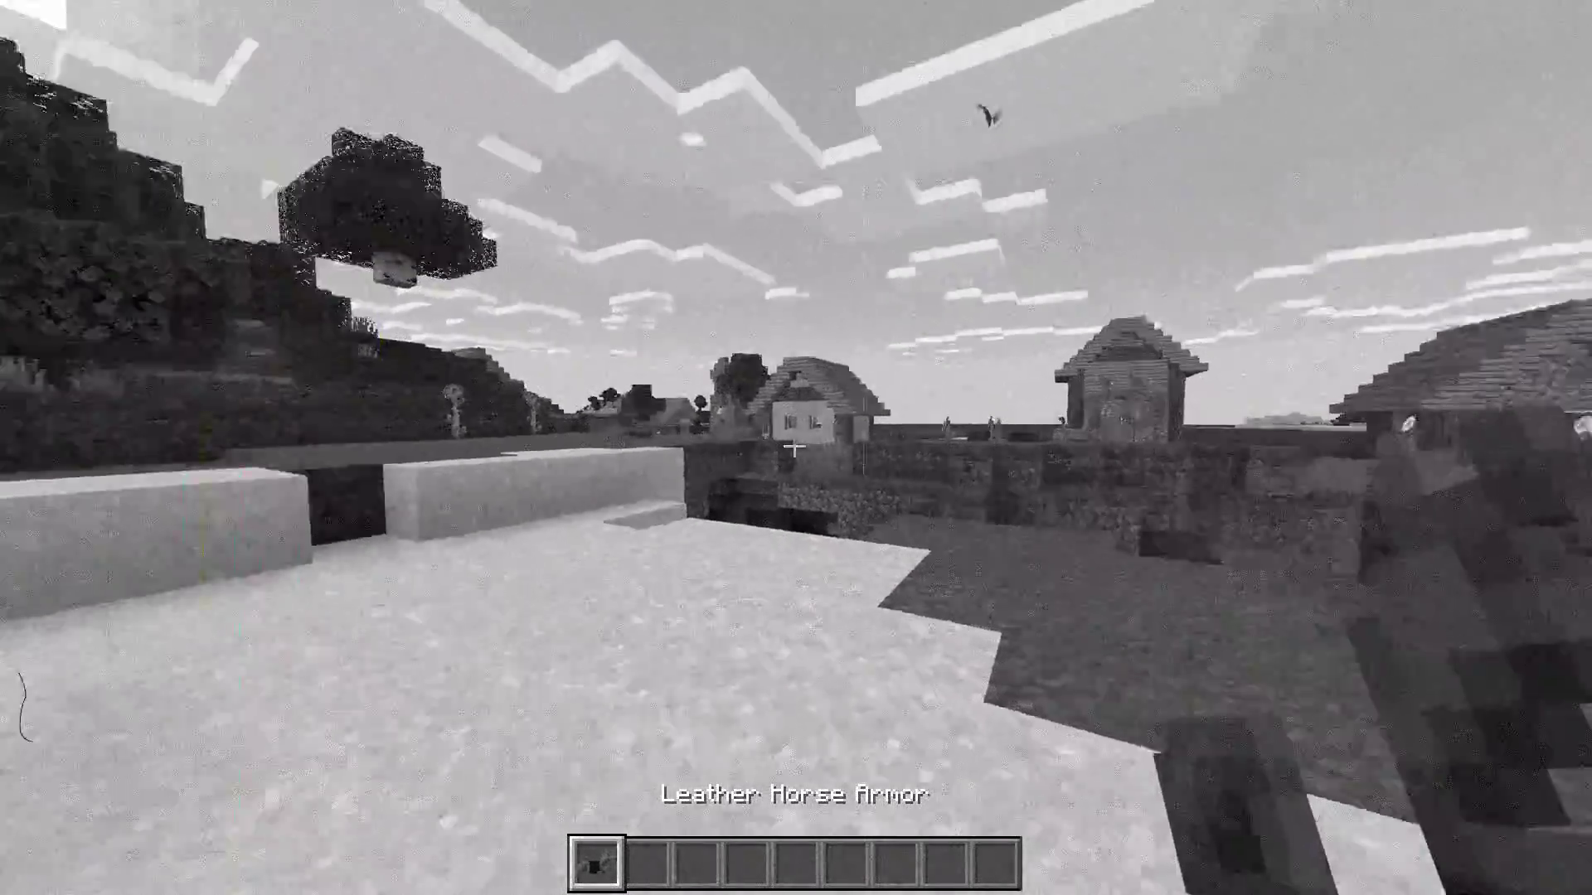
{"action": "right_click", "coordinate": [794, 448]}
Throw the armor on the ground, pick it back up, and walk over to the pond
{"action": "key", "text": "2"}
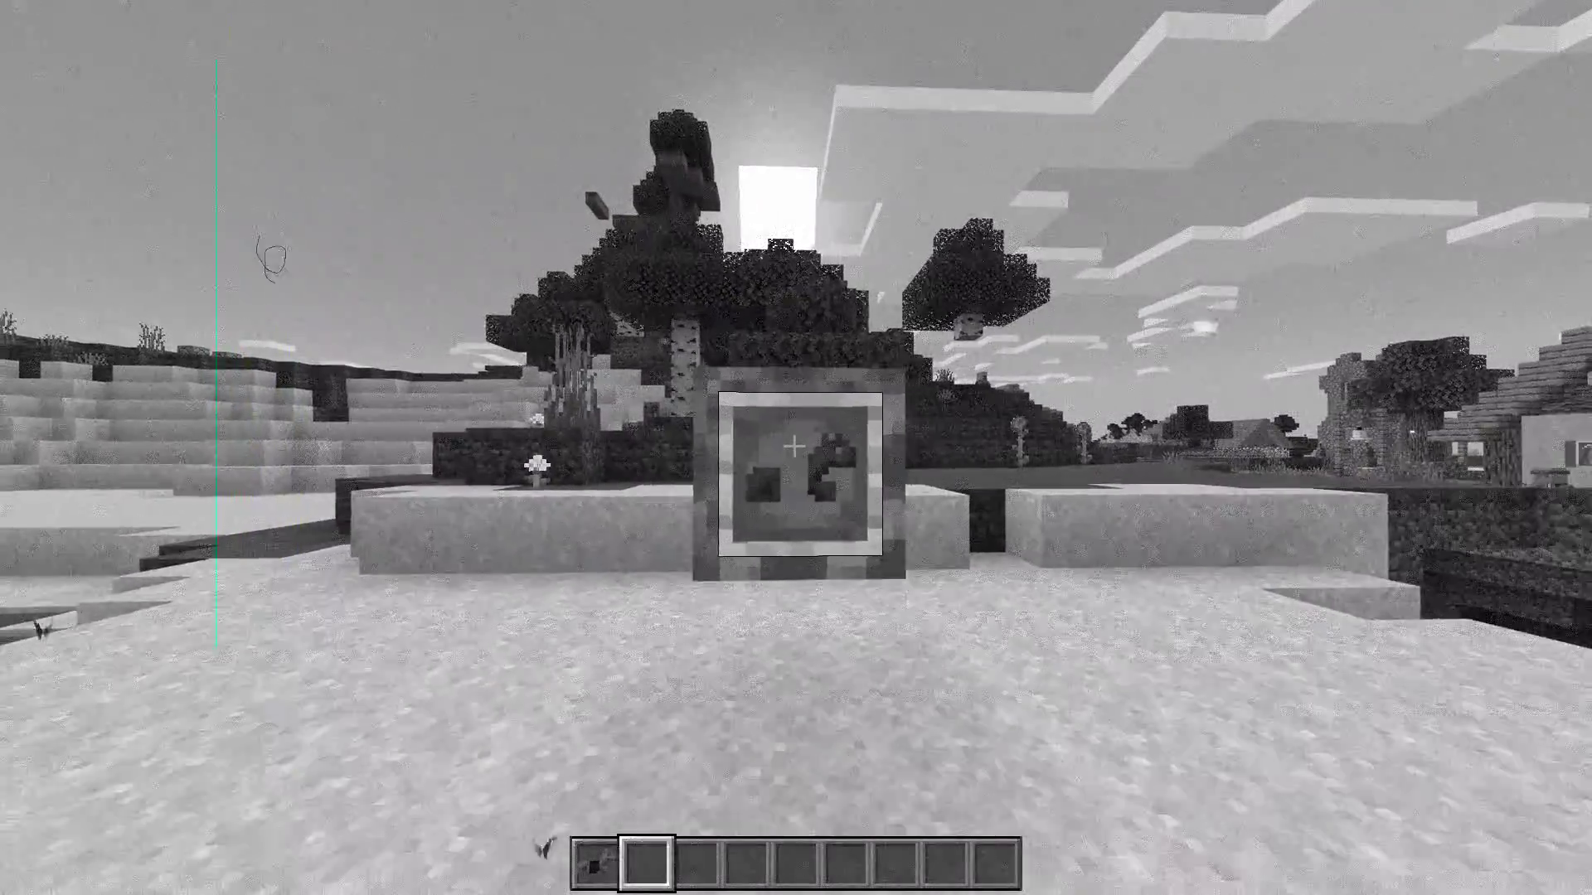
{"action": "key", "text": "e"}
{"action": "key", "text": "e"}
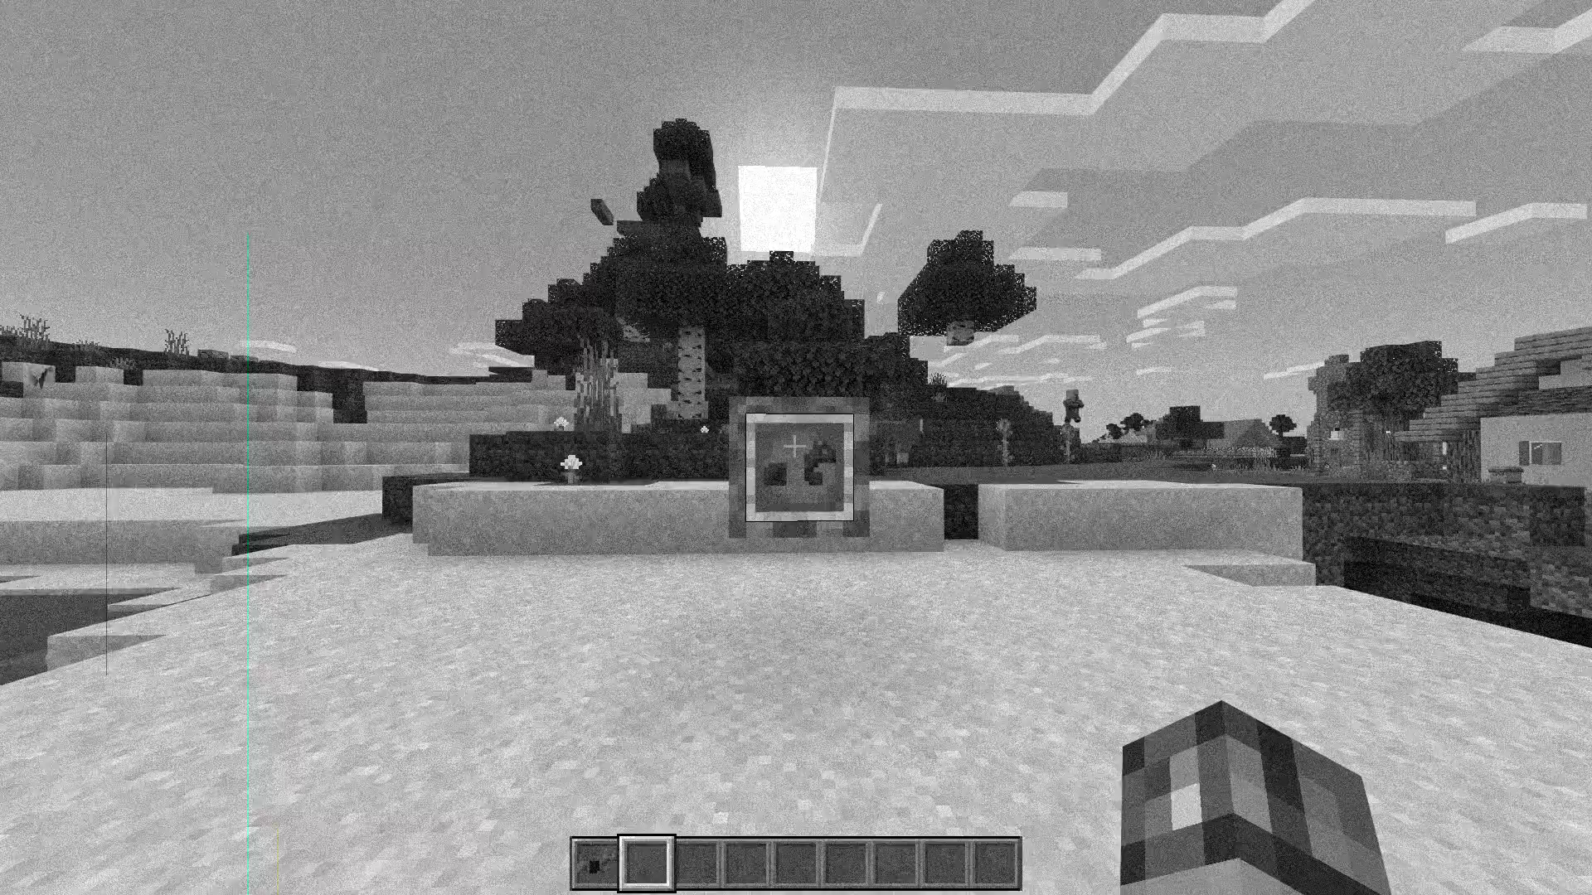
{"action": "key", "text": "1"}
{"action": "key", "text": "q"}
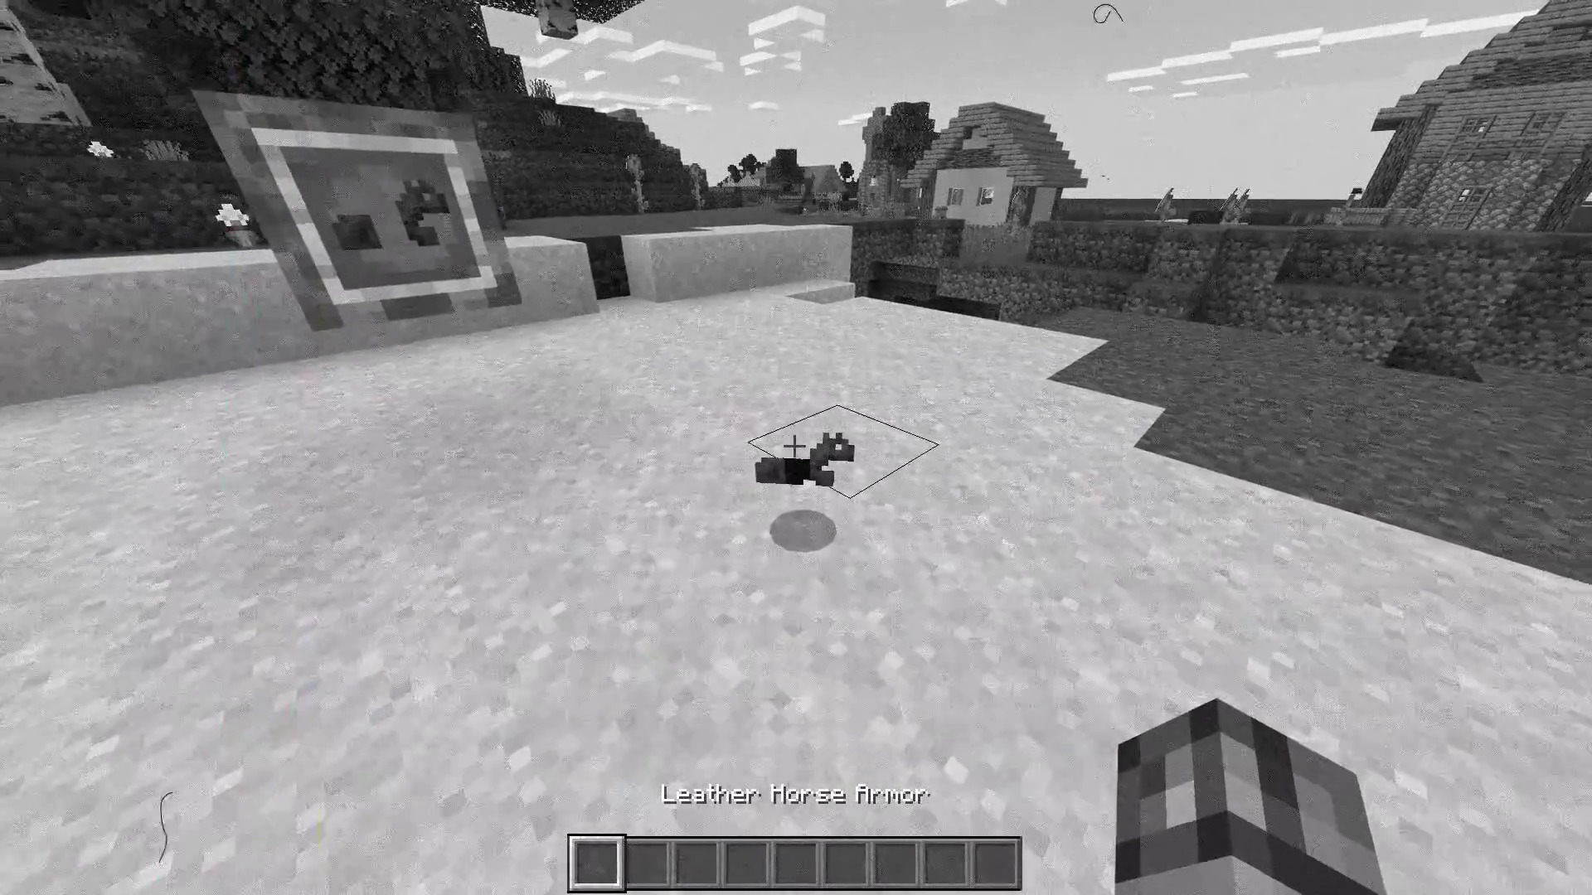
{"action": "key", "text": "w"}
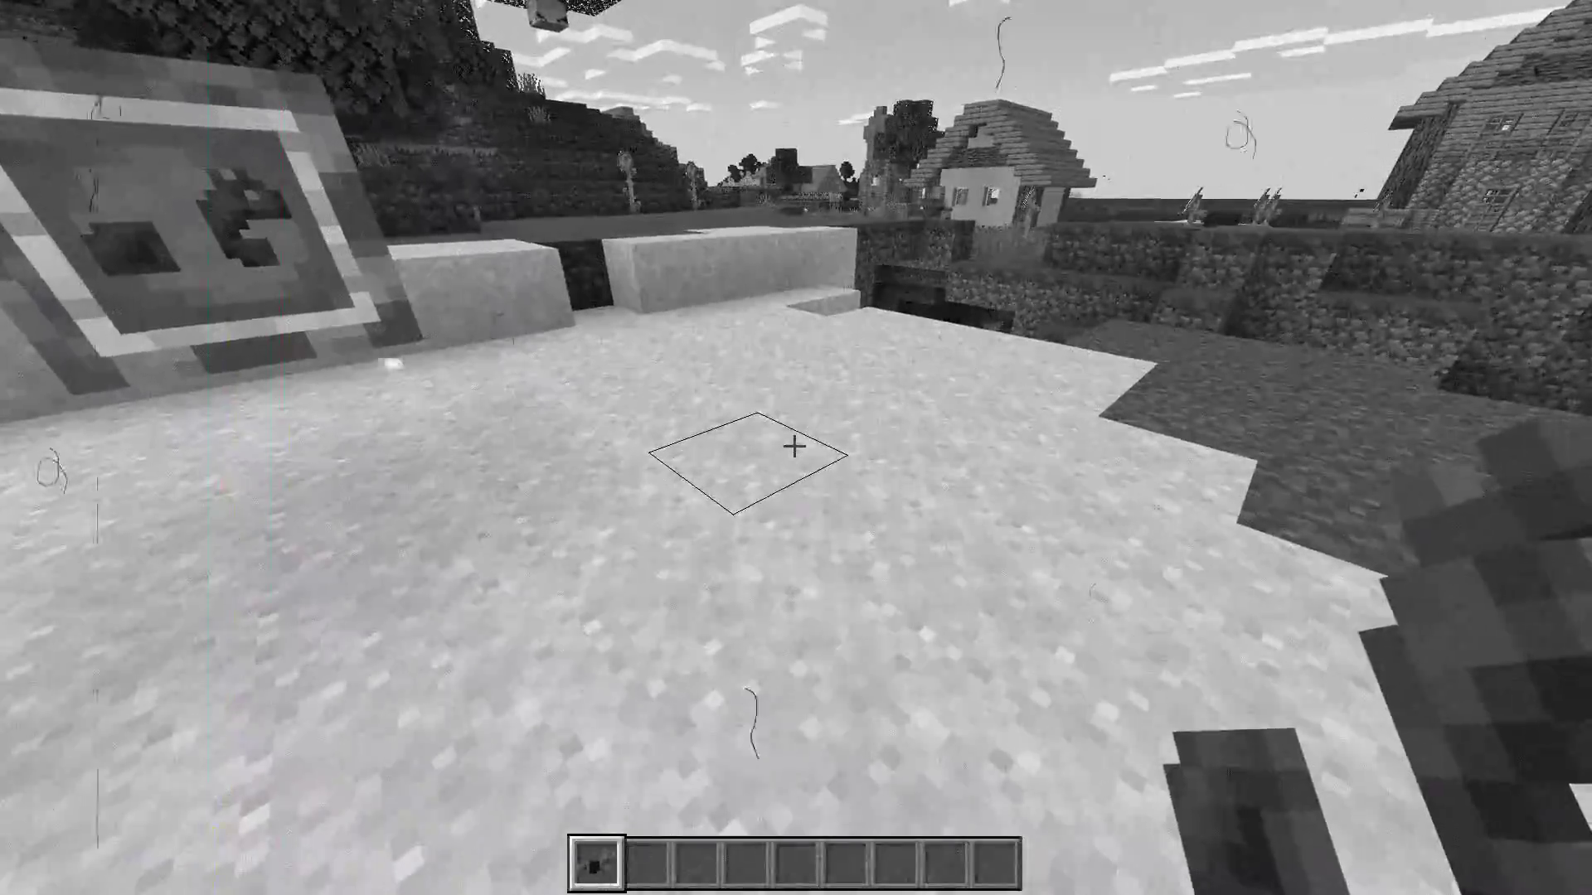
{"action": "key", "text": "2"}
{"action": "key", "text": "w"}
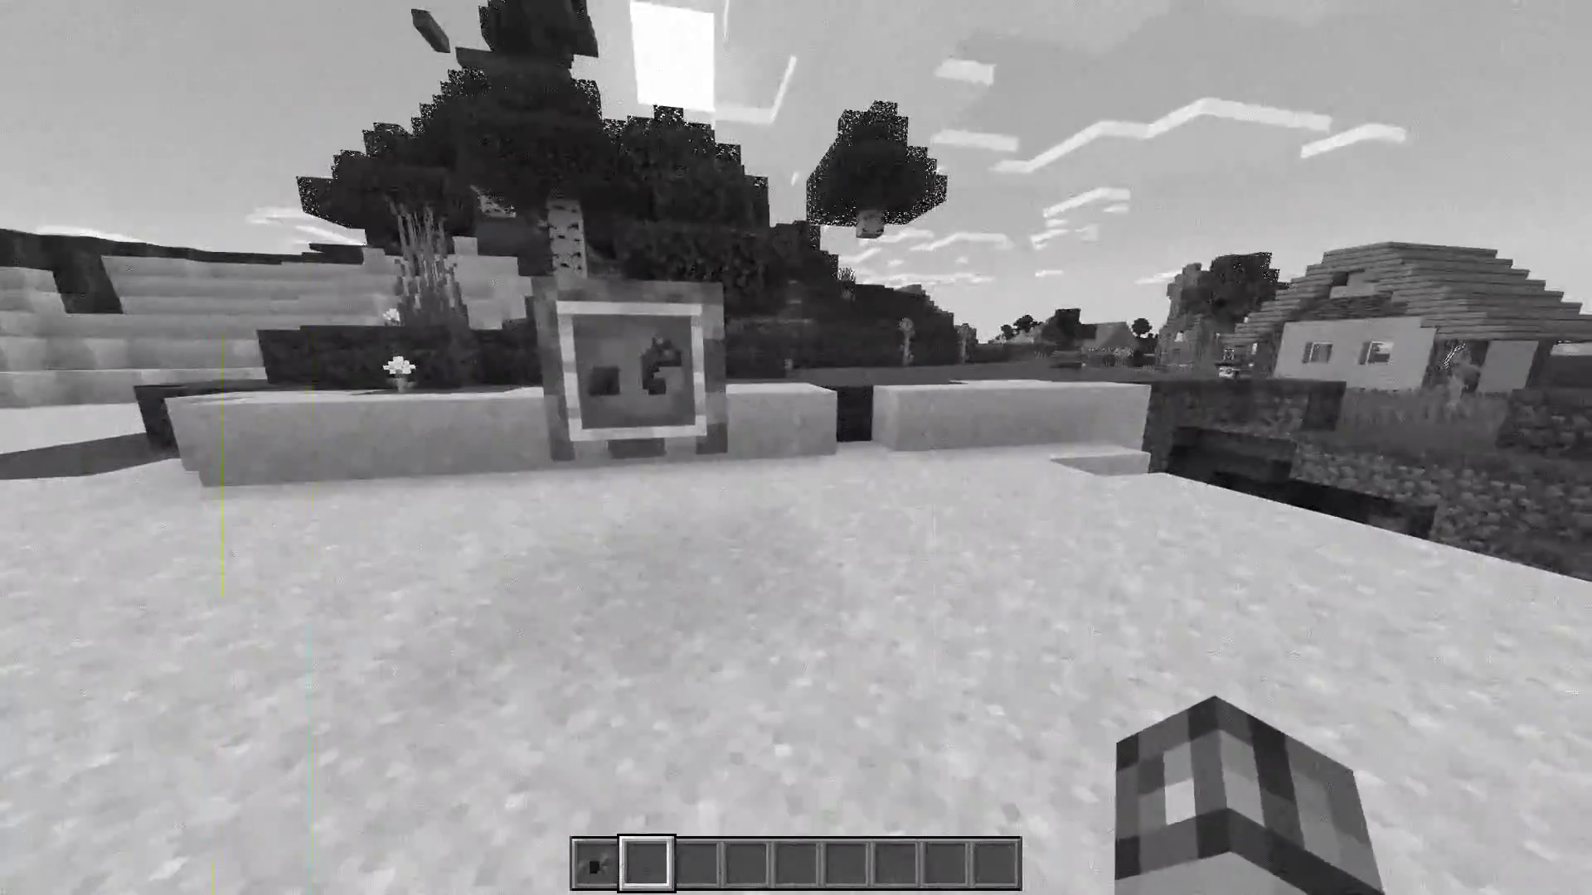
{"action": "key", "text": "w"}
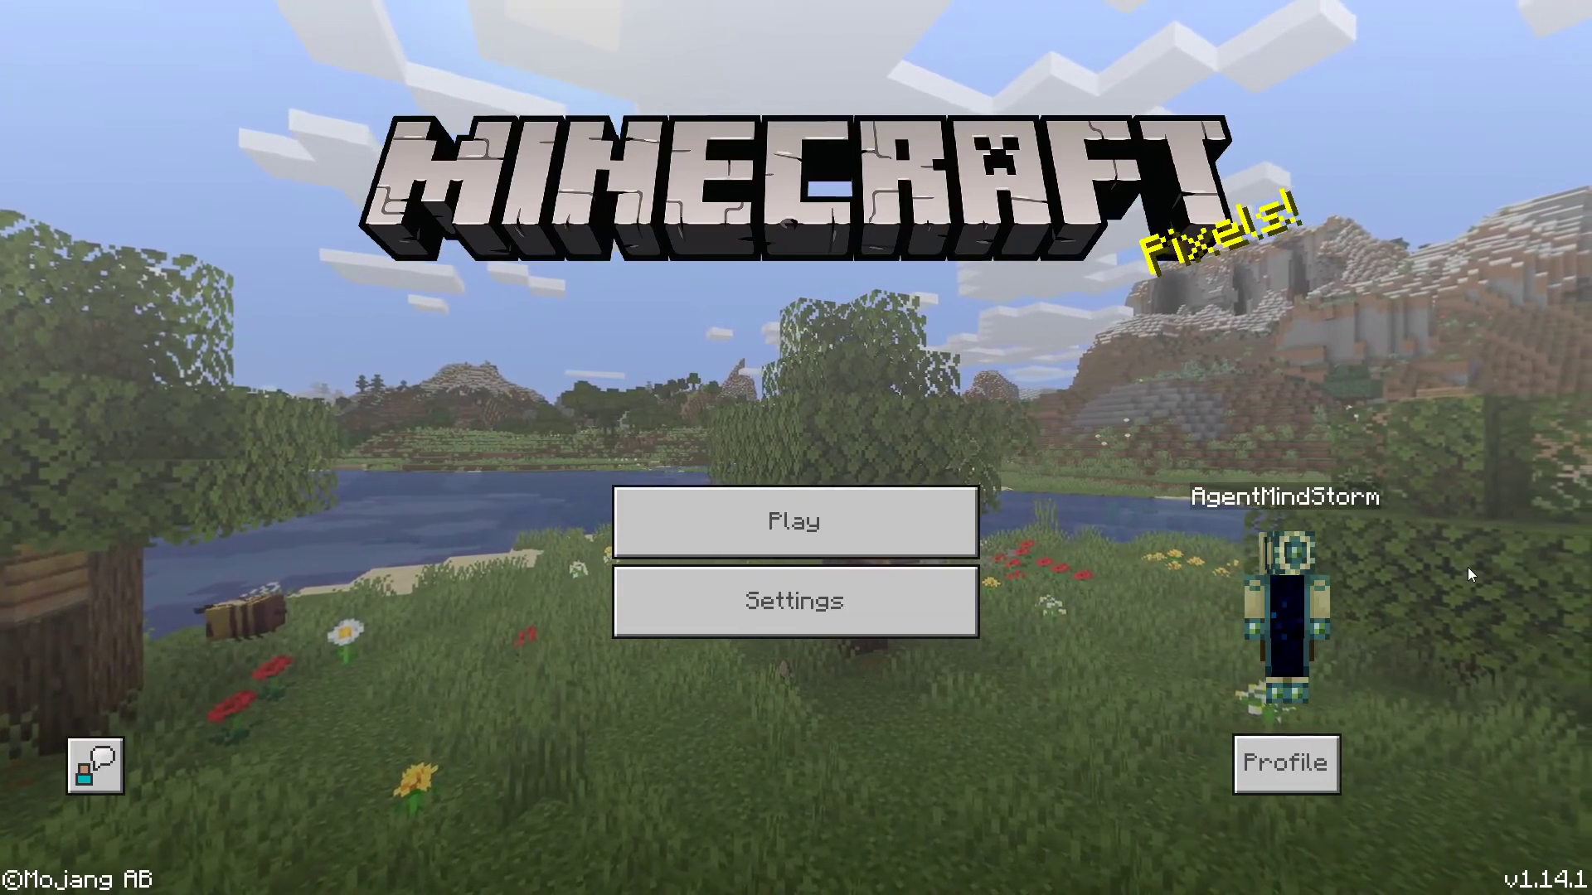
Expand Active and My Packs under Settings > Global Resources, scroll through them, and return to the main menu
{"action": "left_click", "coordinate": [750, 594]}
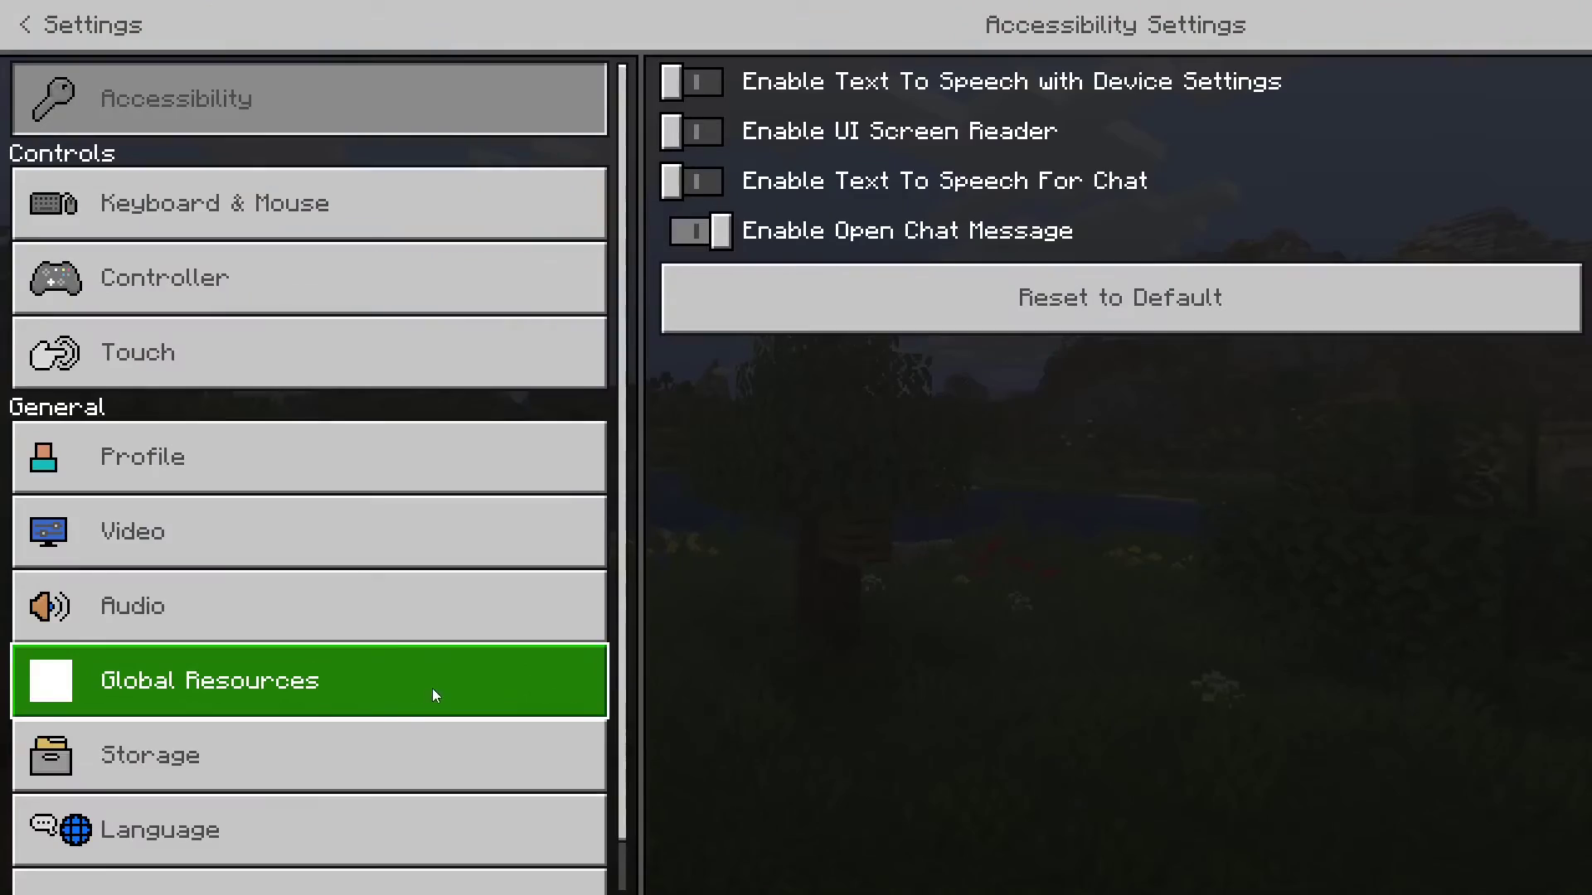
{"action": "left_click", "coordinate": [384, 689]}
{"action": "left_click", "coordinate": [778, 170]}
{"action": "left_click", "coordinate": [818, 102]}
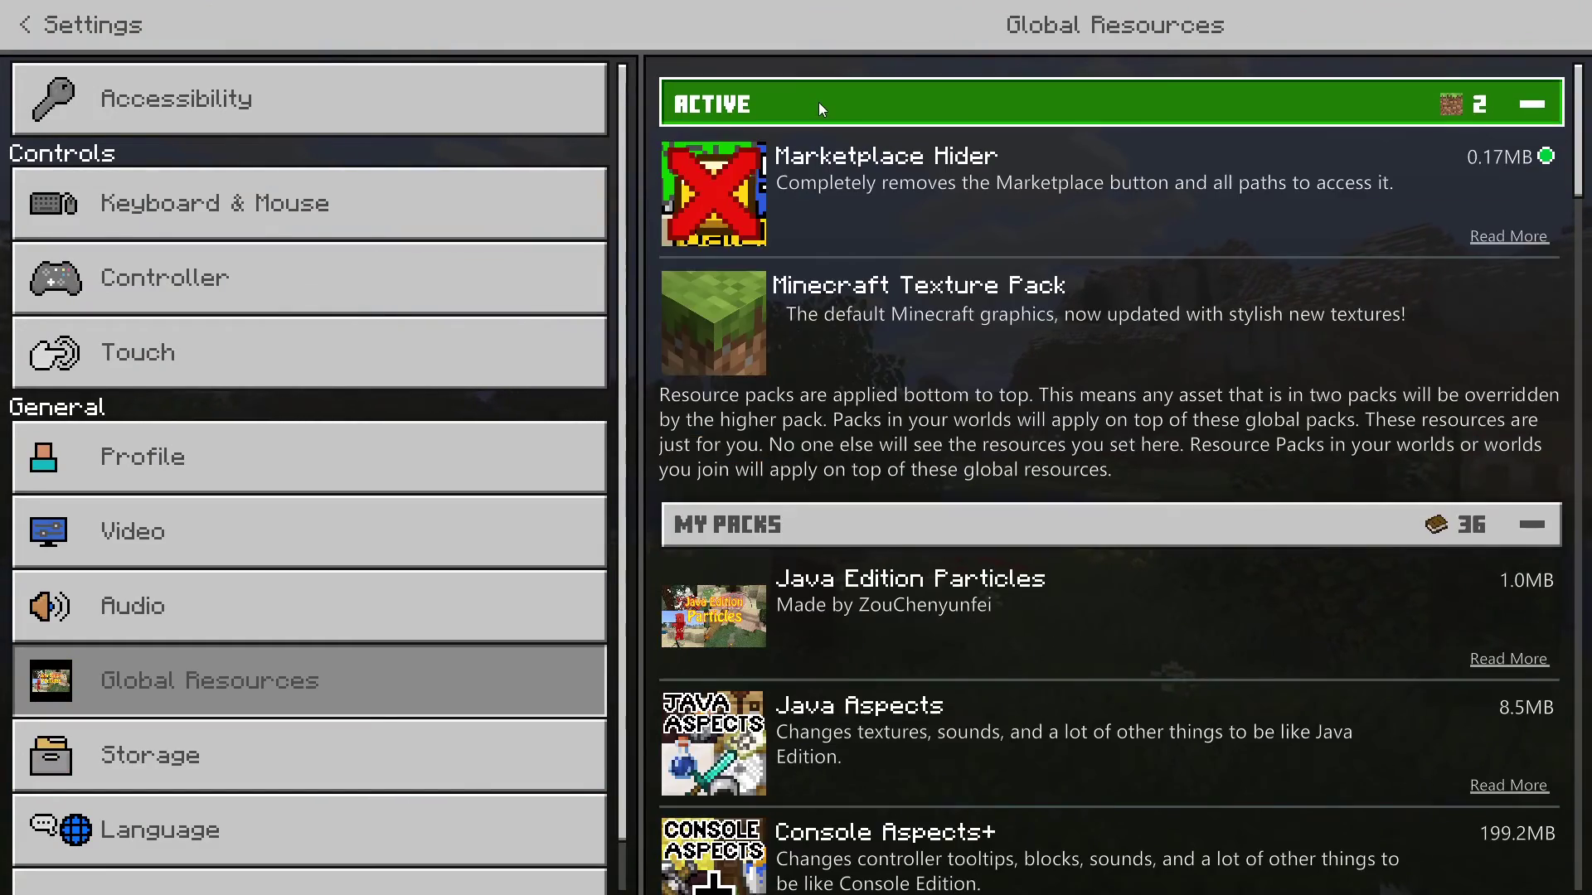
{"action": "scroll", "coordinate": [812, 395], "scroll_direction": "down", "scroll_amount": 5}
{"action": "scroll", "coordinate": [813, 394], "scroll_direction": "down", "scroll_amount": 8}
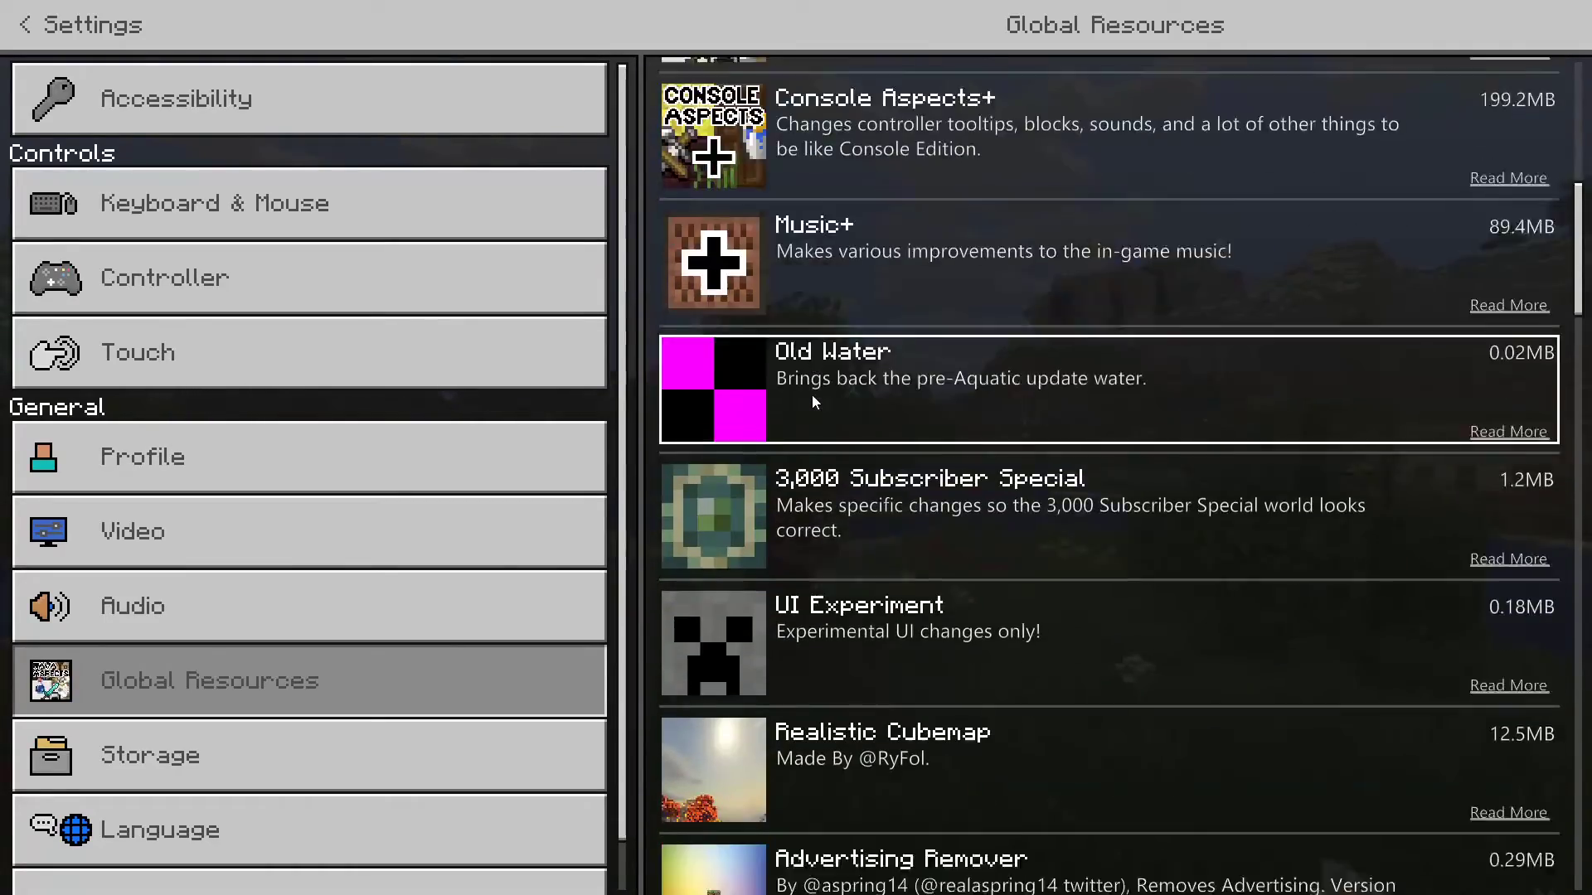
{"action": "scroll", "coordinate": [803, 393], "scroll_direction": "down", "scroll_amount": 6}
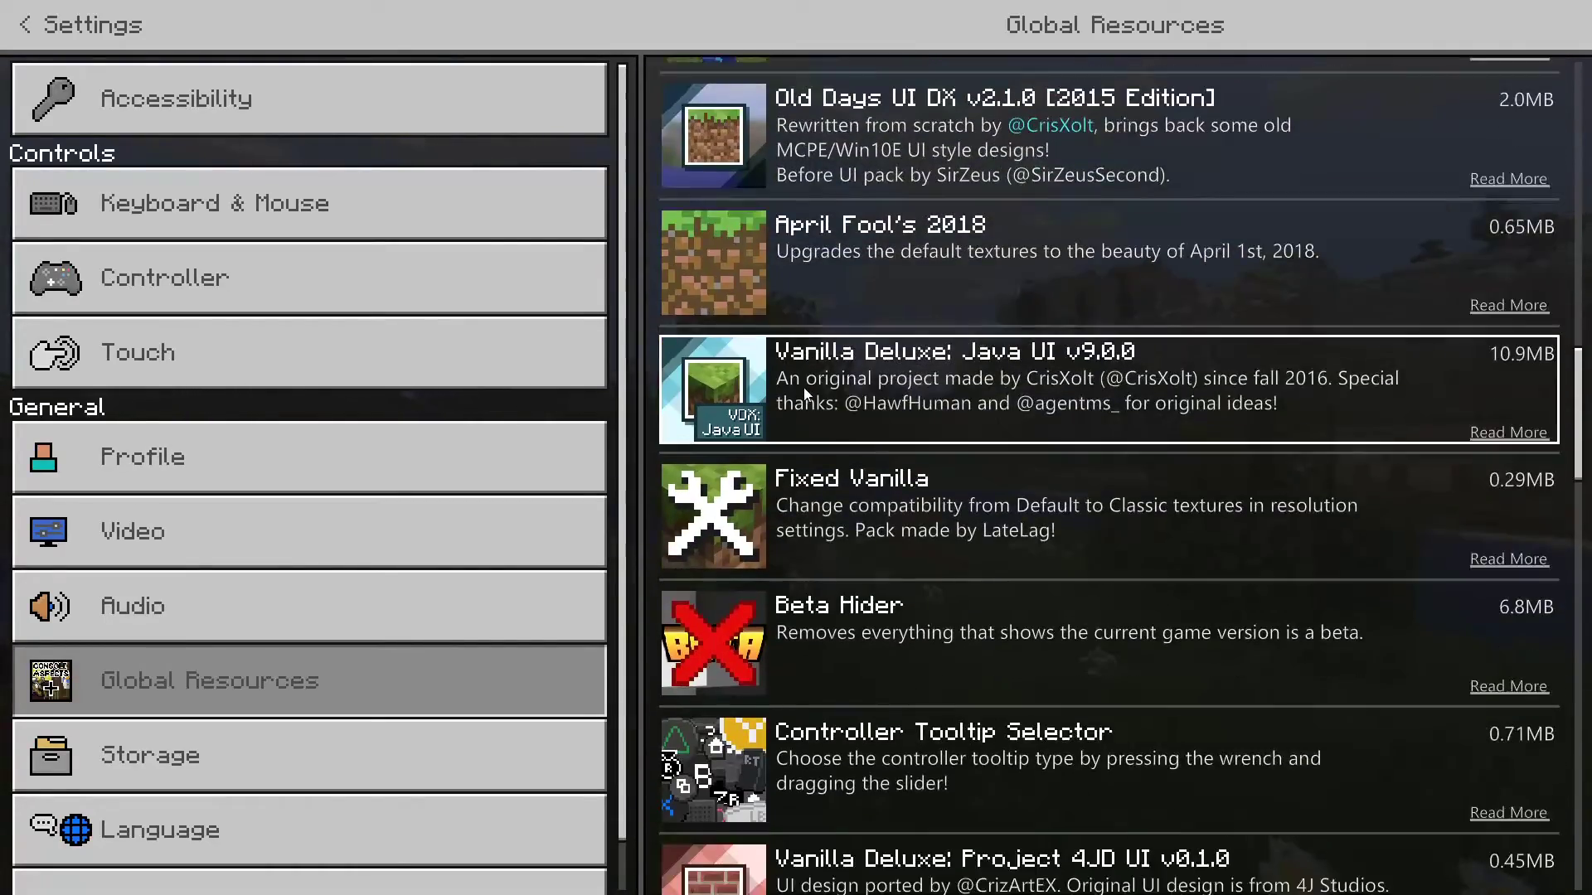
{"action": "scroll", "coordinate": [810, 385], "scroll_direction": "down", "scroll_amount": 4}
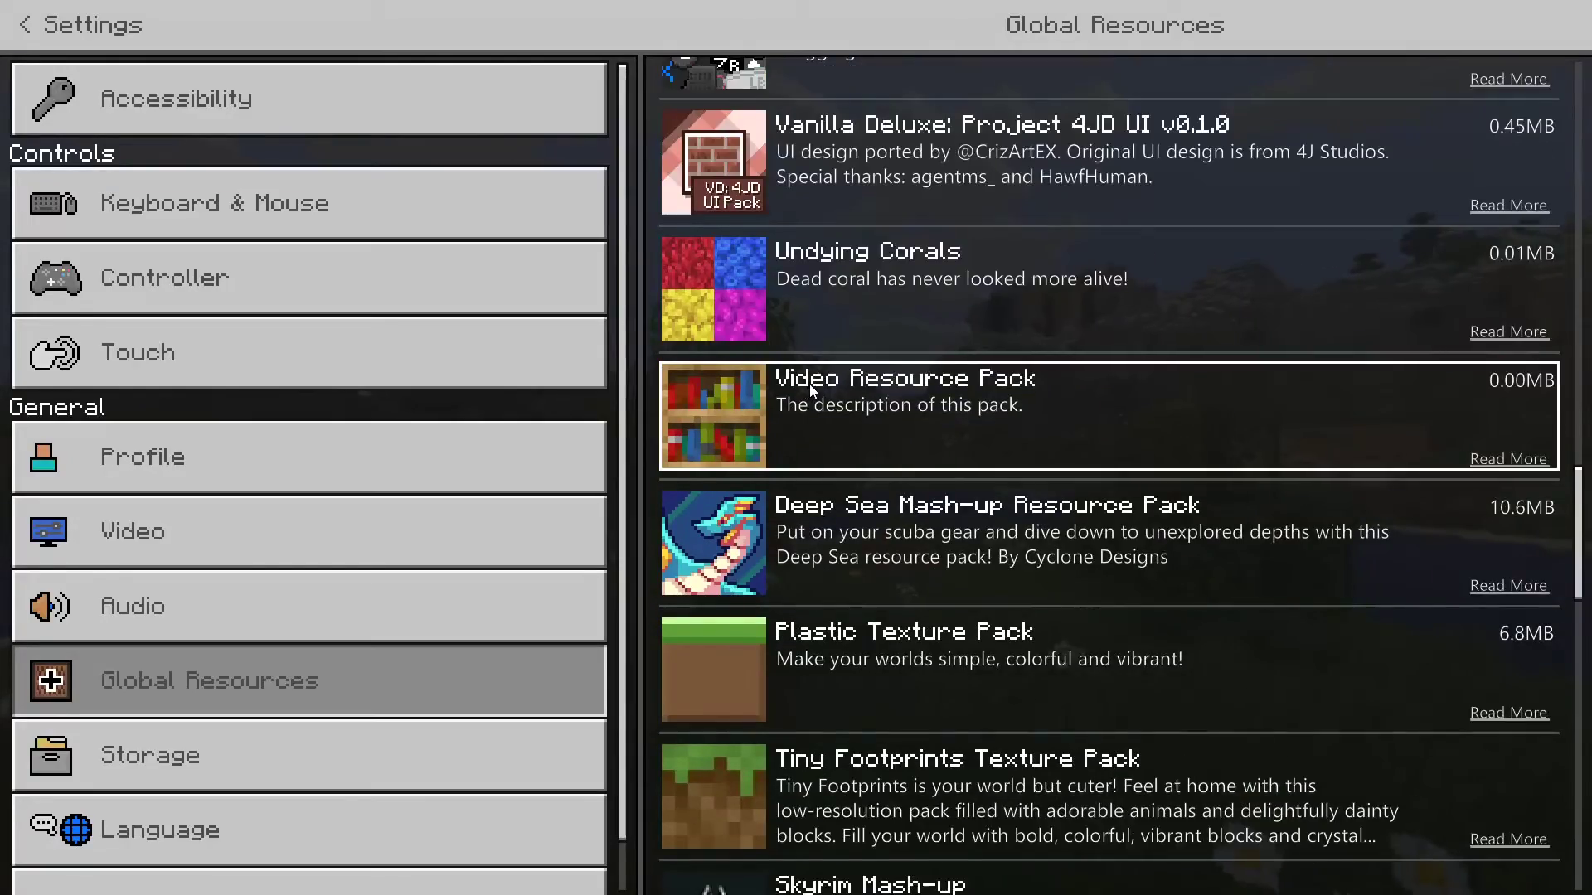
{"action": "left_click_drag", "start_coordinate": [1577, 547], "coordinate": [1577, 91]}
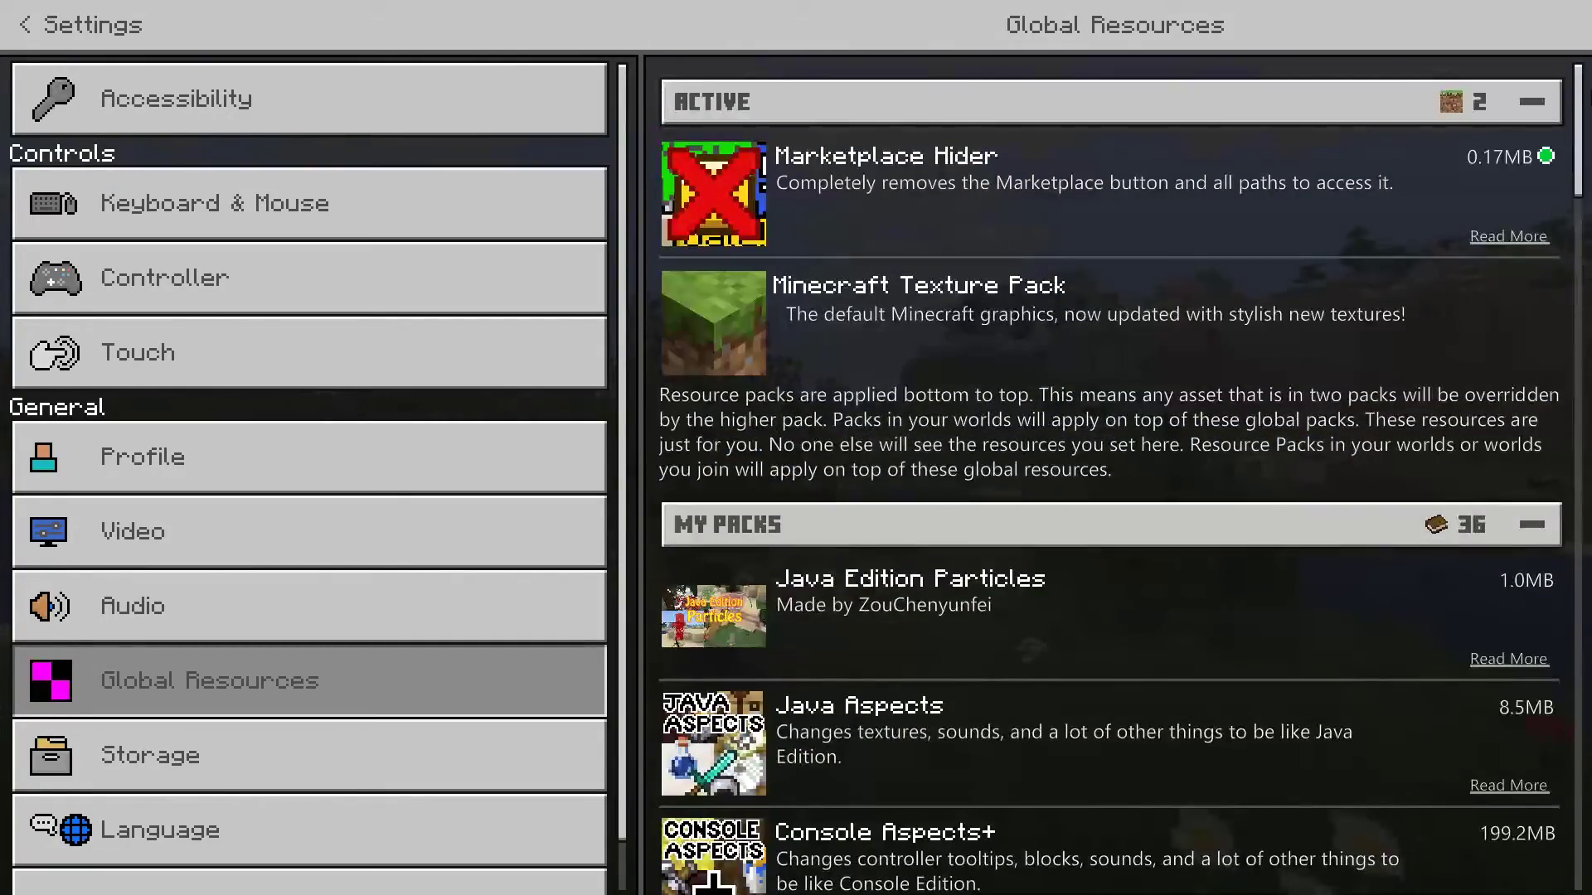
{"action": "left_click", "coordinate": [20, 32]}
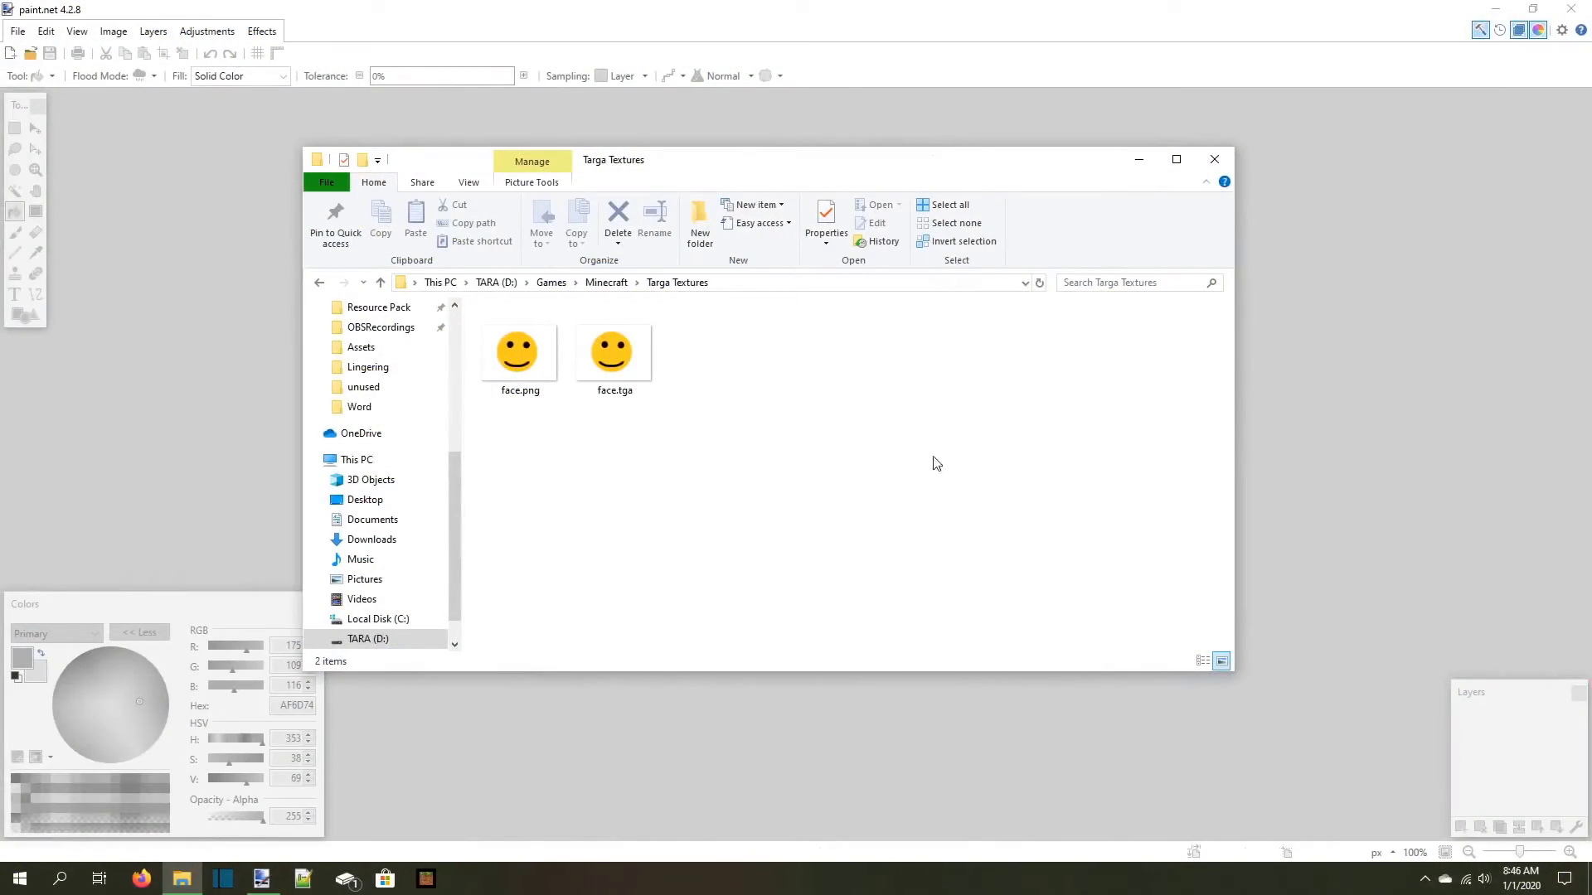
Drag face.png and face.tga from Targa Textures into paint.net, opening each as an image
{"action": "left_click", "coordinate": [624, 395]}
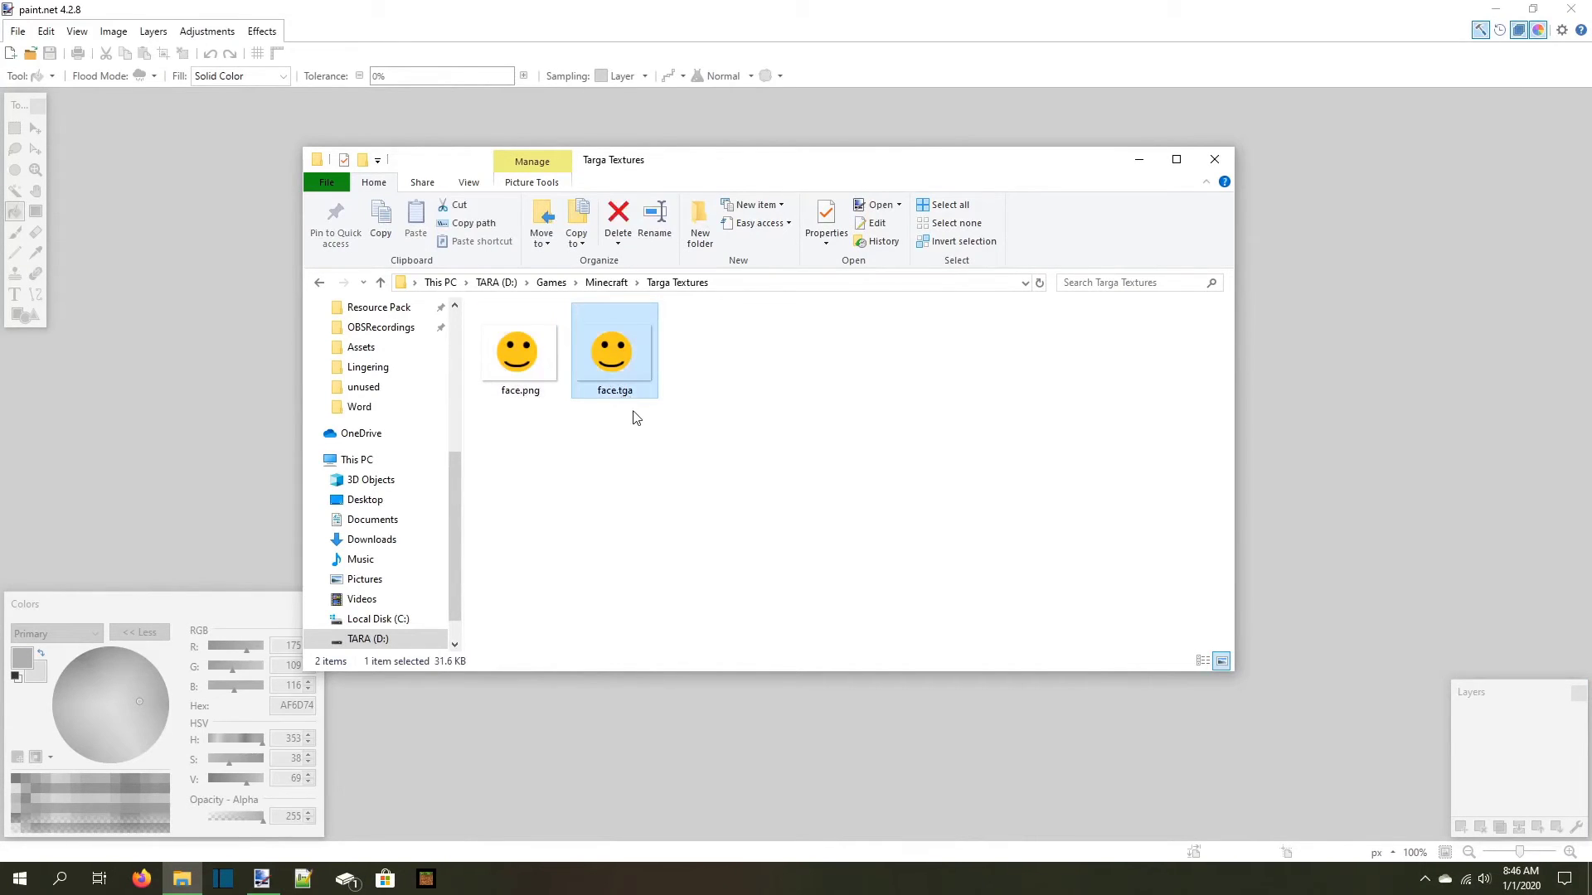
{"action": "left_click", "coordinate": [548, 392]}
{"action": "left_click_drag", "start_coordinate": [539, 400], "coordinate": [250, 377]}
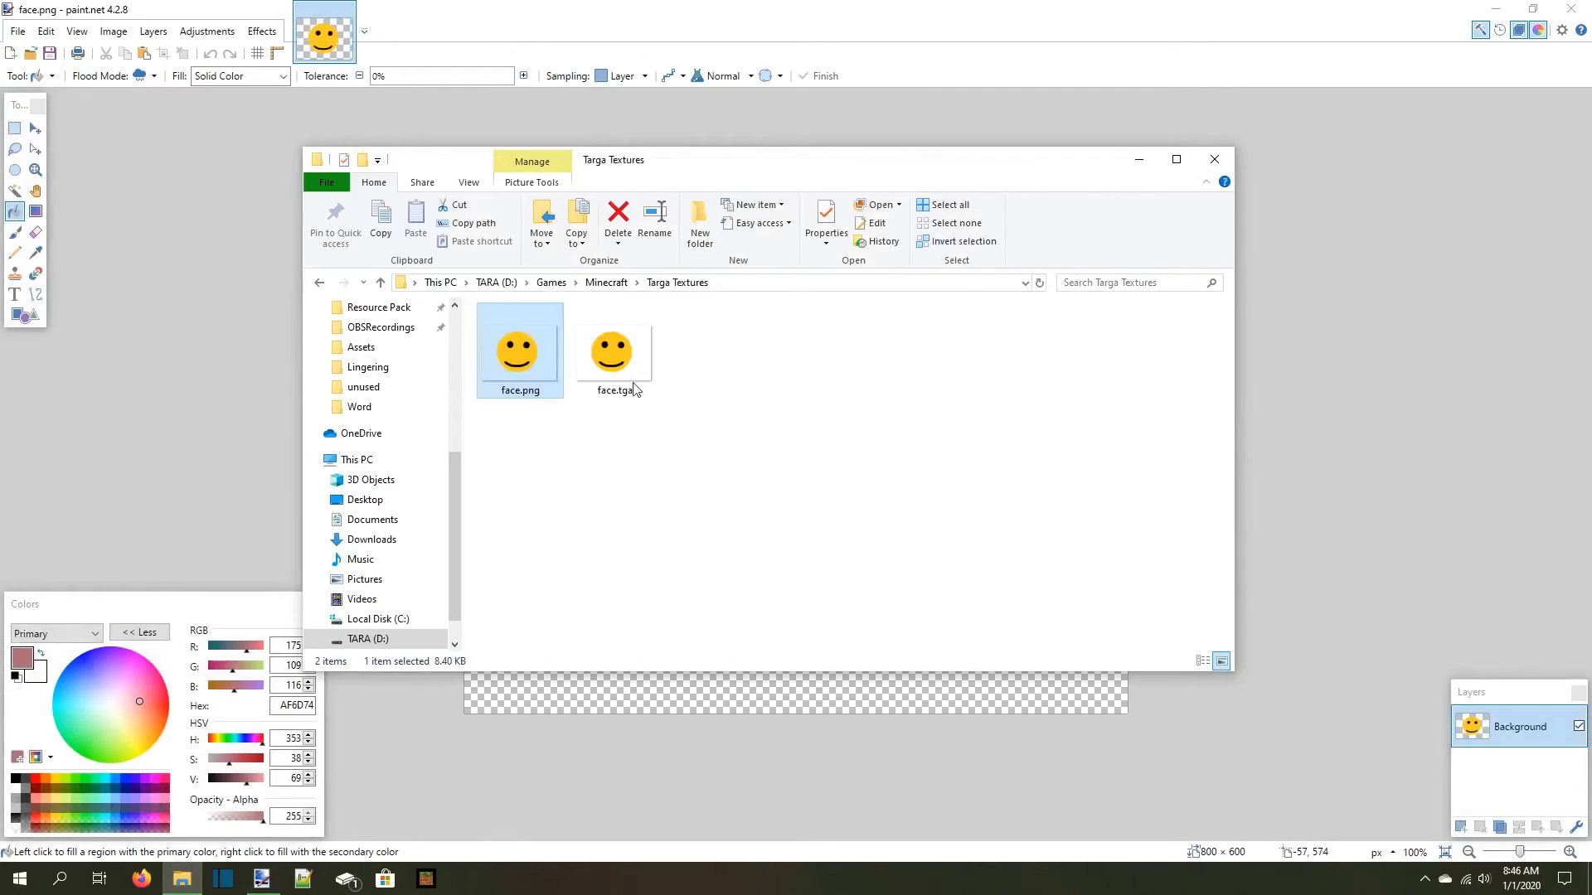
{"action": "left_click", "coordinate": [635, 391]}
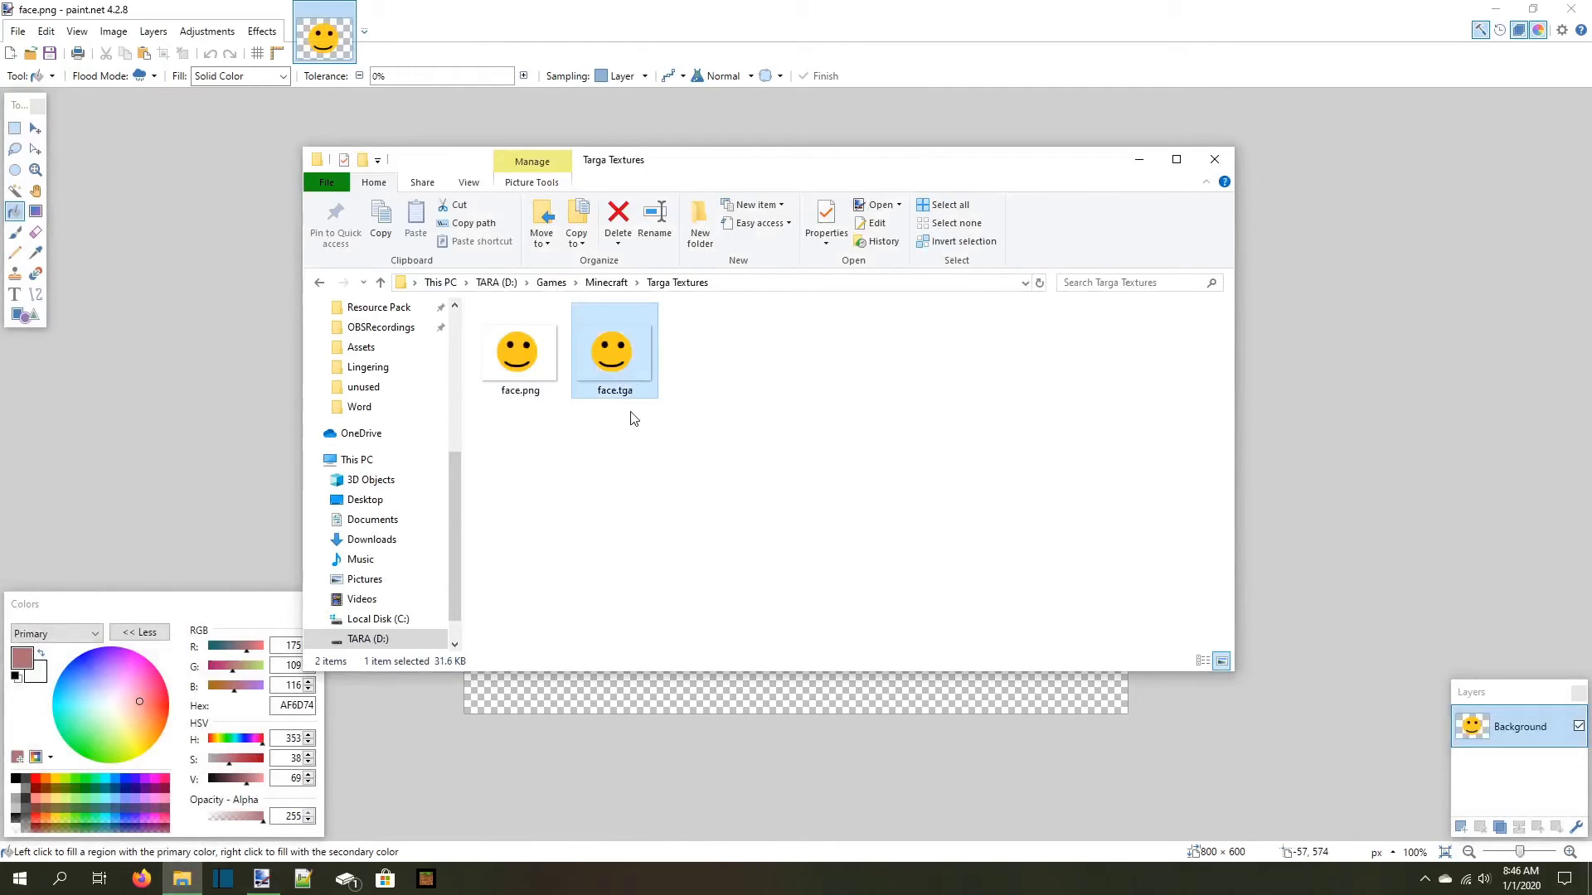
{"action": "left_click_drag", "start_coordinate": [616, 383], "coordinate": [182, 410]}
{"action": "left_click", "coordinate": [728, 454]}
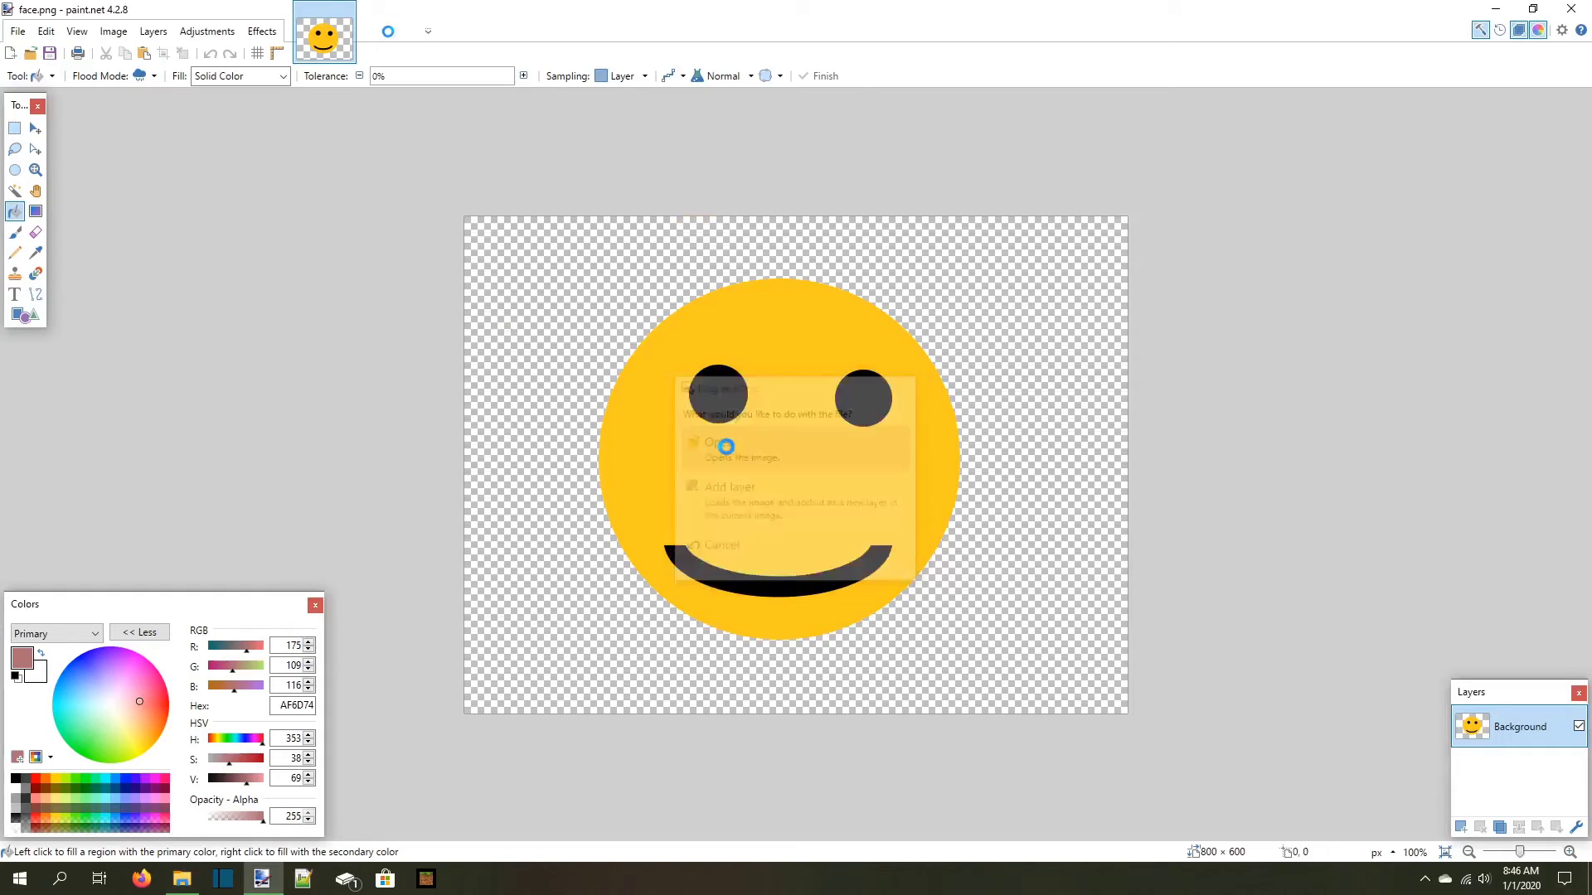
Switch back and forth between the face.png and face.tga tabs to compare them
{"action": "left_click", "coordinate": [318, 37]}
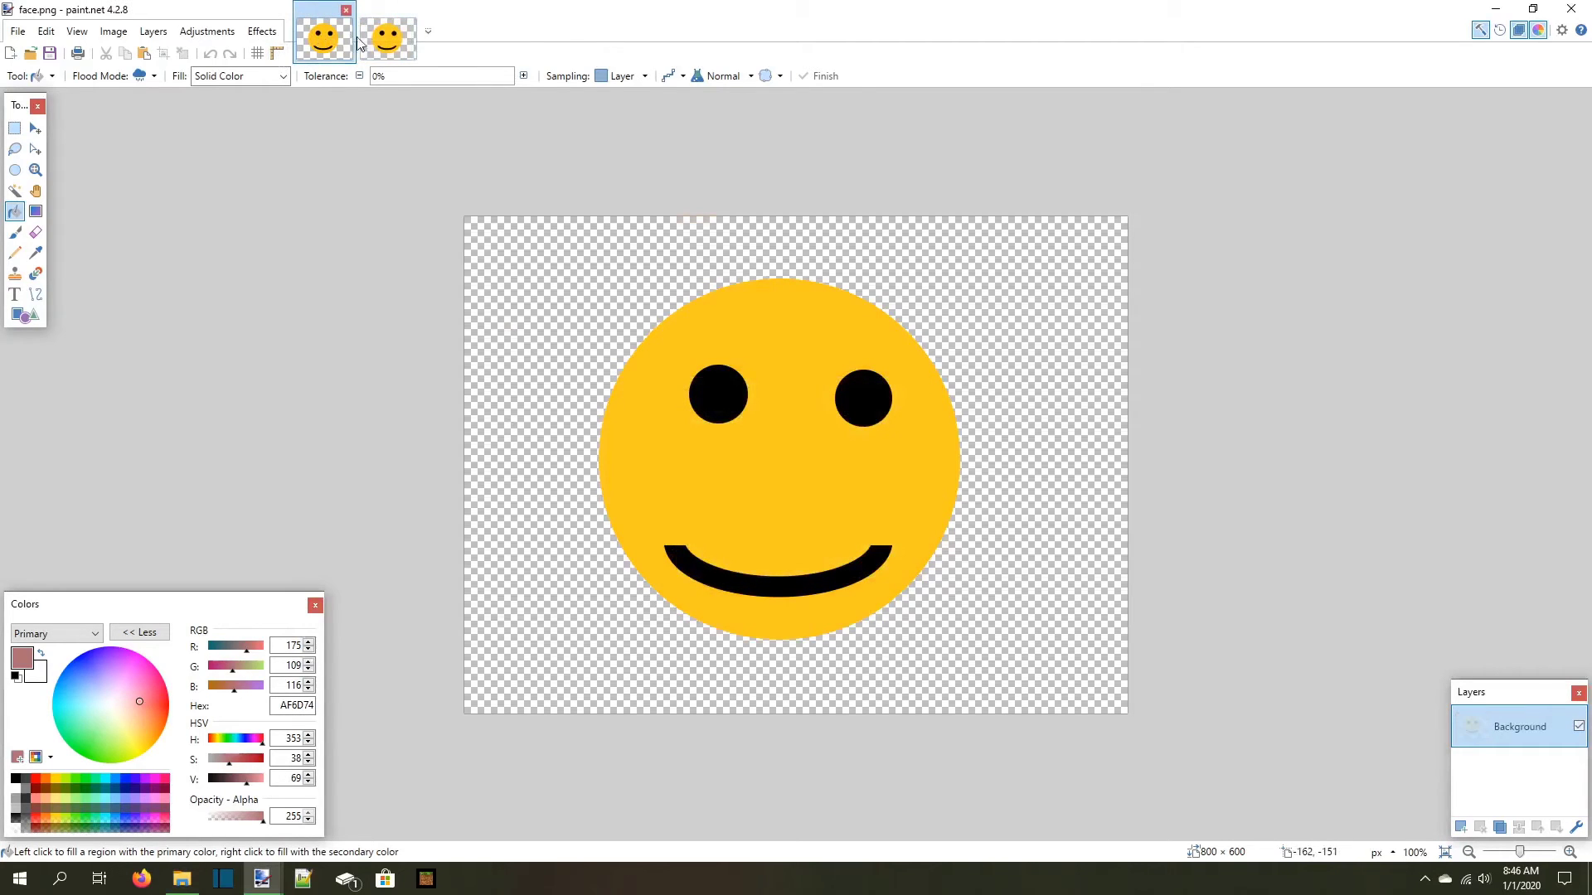
{"action": "left_click", "coordinate": [379, 46]}
{"action": "left_click", "coordinate": [324, 37]}
{"action": "left_click", "coordinate": [379, 46]}
{"action": "left_click", "coordinate": [324, 38]}
{"action": "left_click", "coordinate": [379, 46]}
{"action": "left_click", "coordinate": [324, 37]}
{"action": "left_click", "coordinate": [379, 45]}
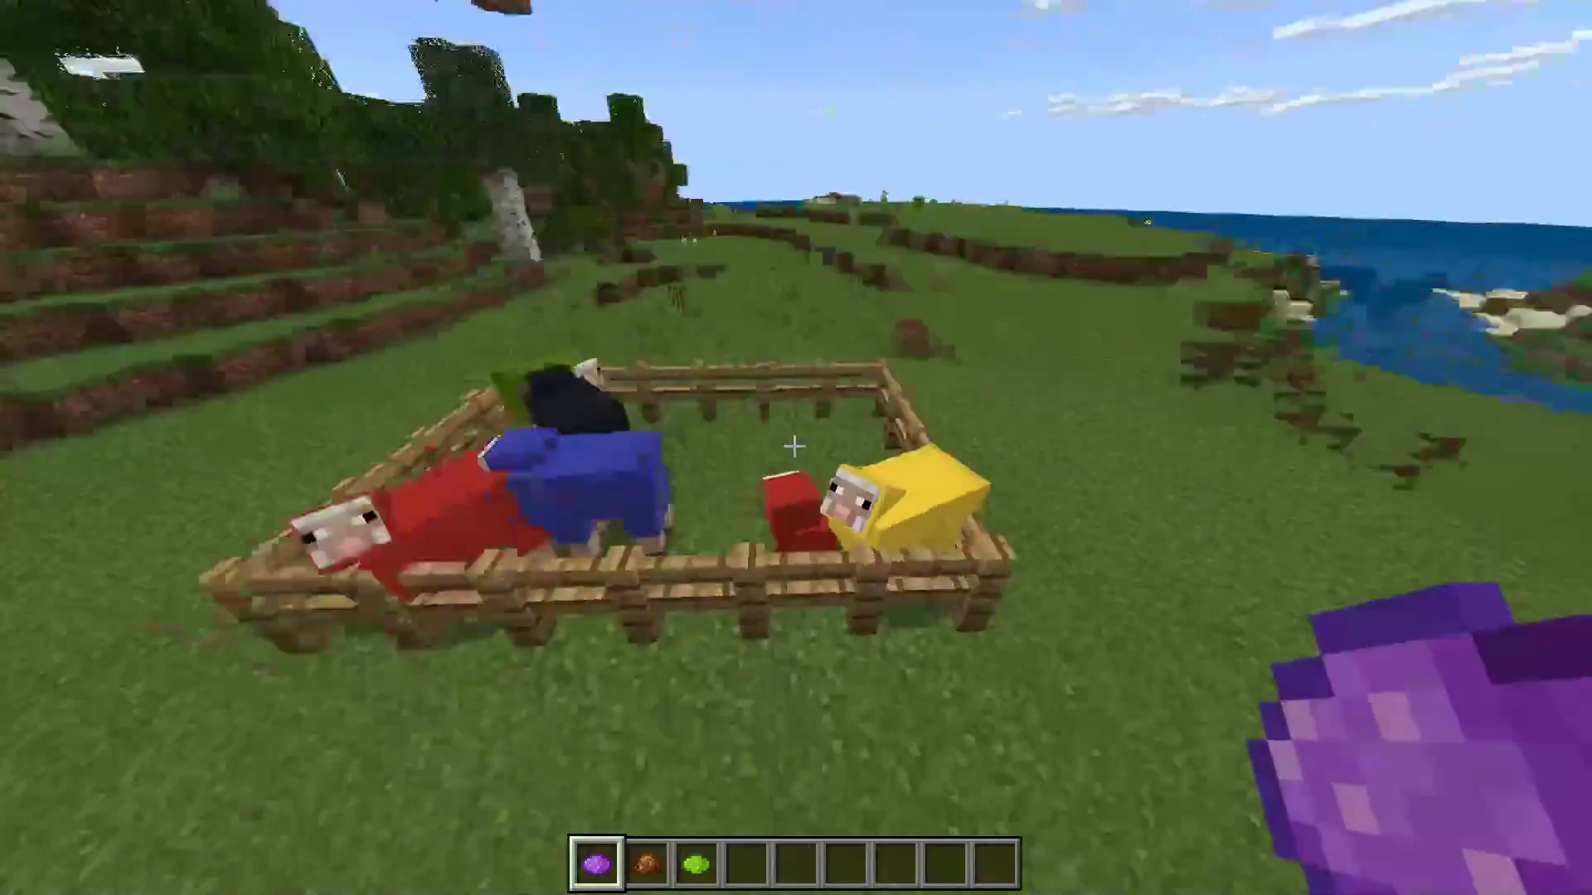
Walk beside the penned sheep and dye it brown, then lime, then purple
{"action": "key", "text": "w"}
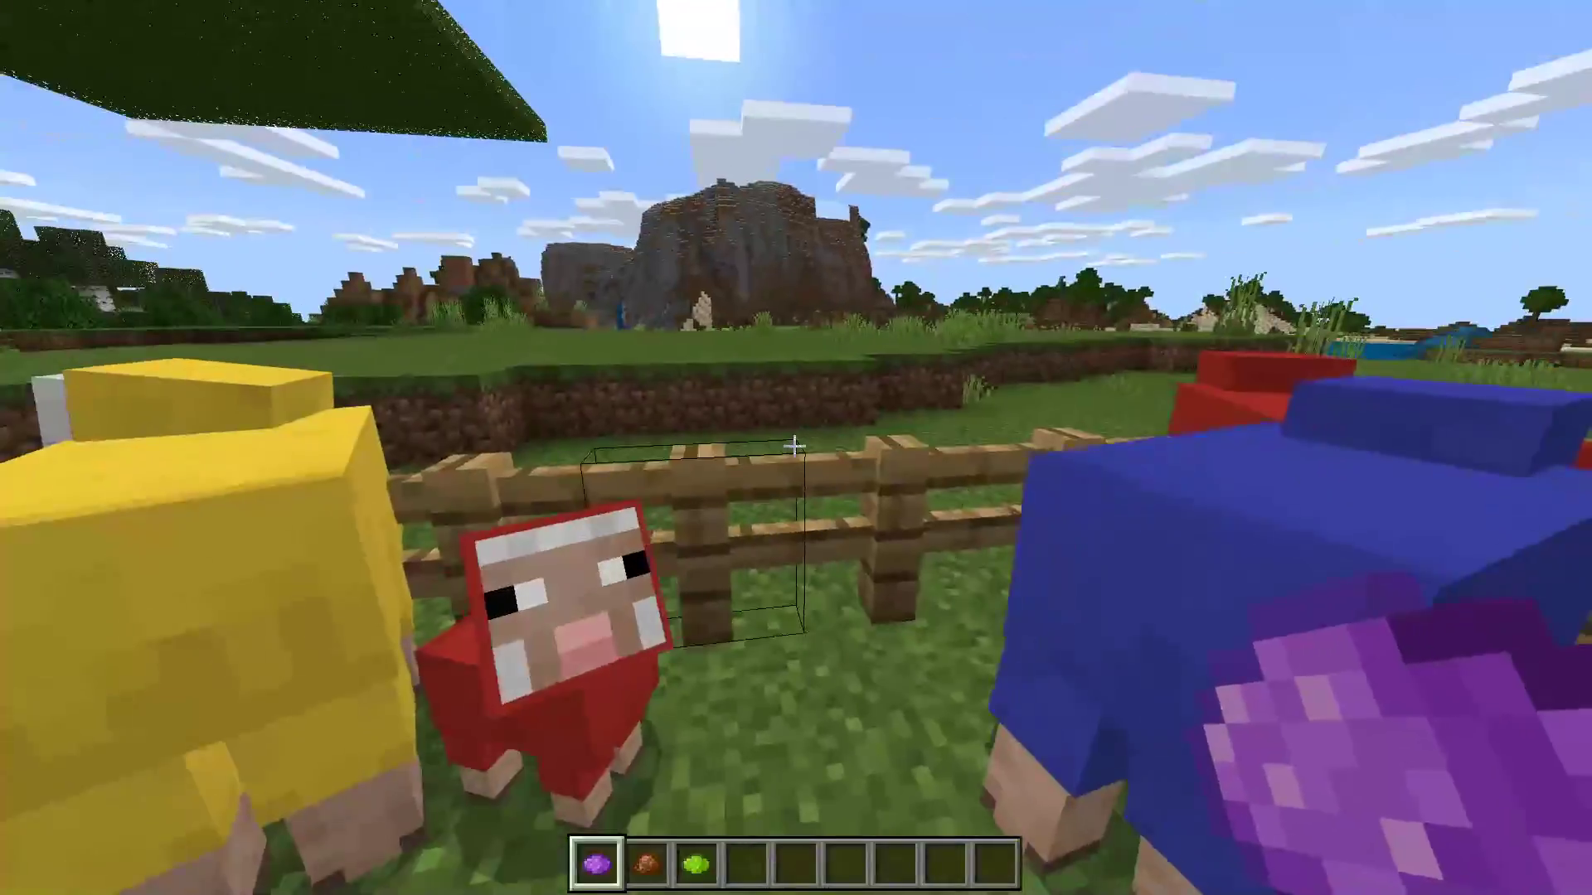
{"action": "key", "text": "2"}
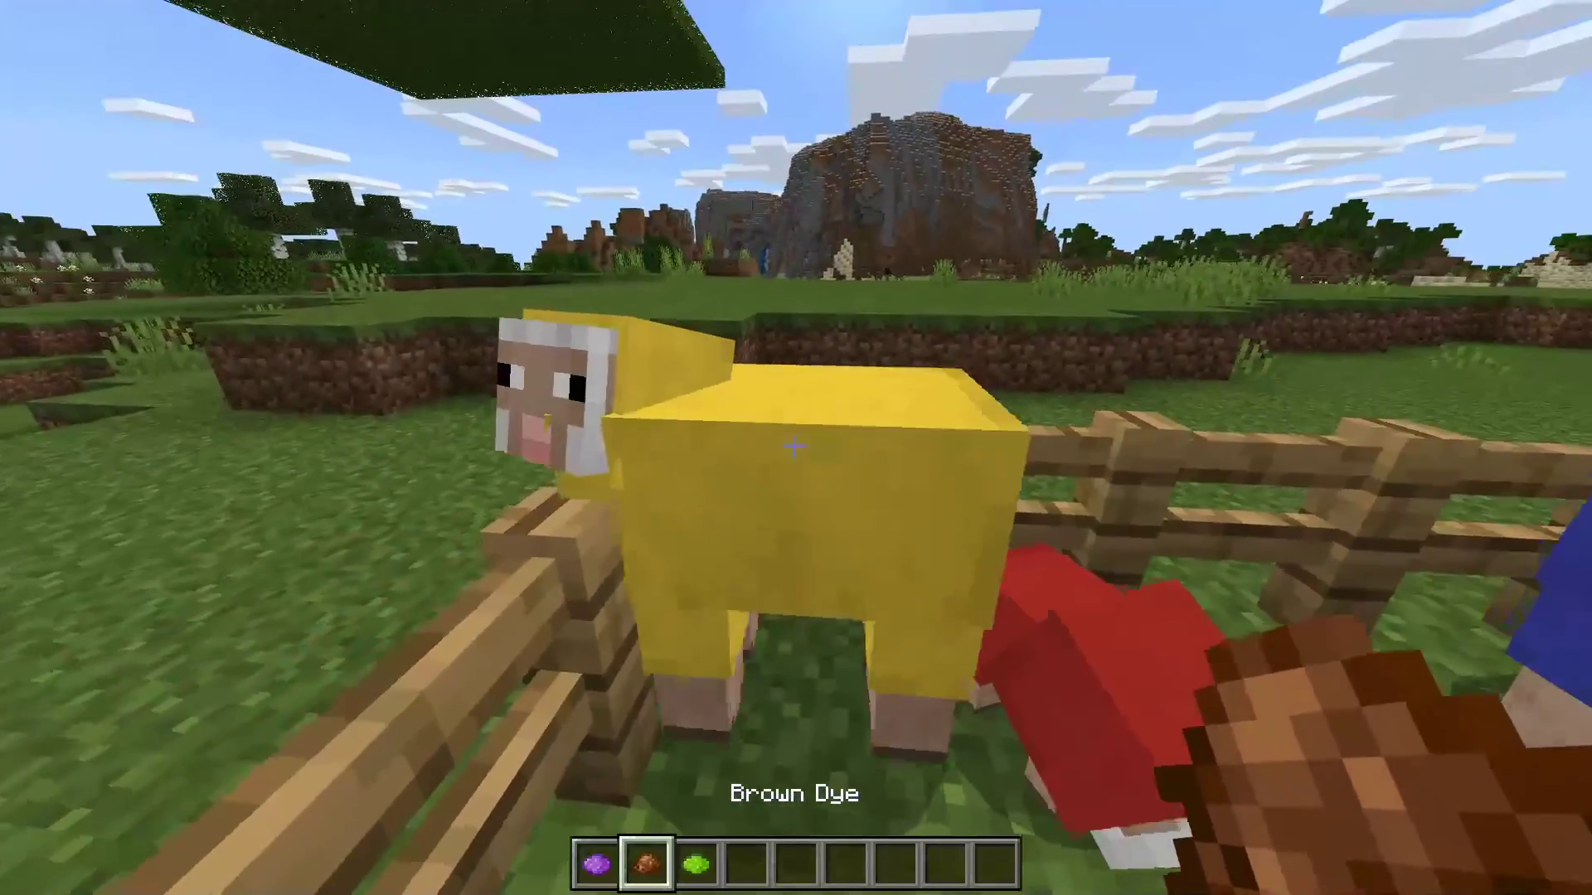
{"action": "right_click", "coordinate": [794, 447]}
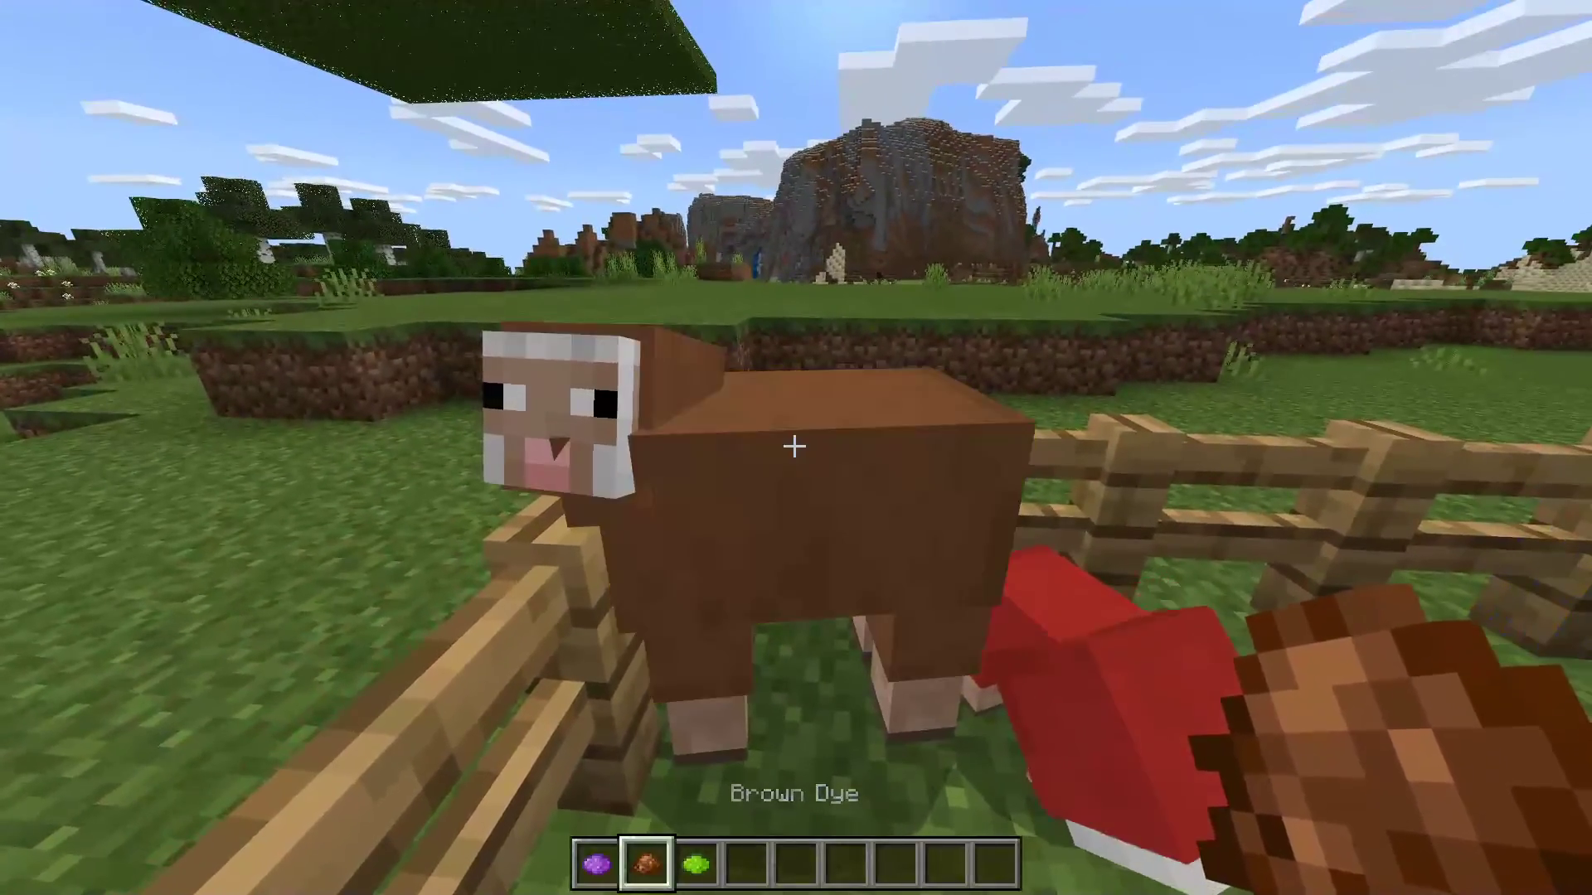
{"action": "key", "text": "3"}
{"action": "right_click", "coordinate": [794, 448]}
{"action": "key", "text": "1"}
{"action": "right_click", "coordinate": [795, 448]}
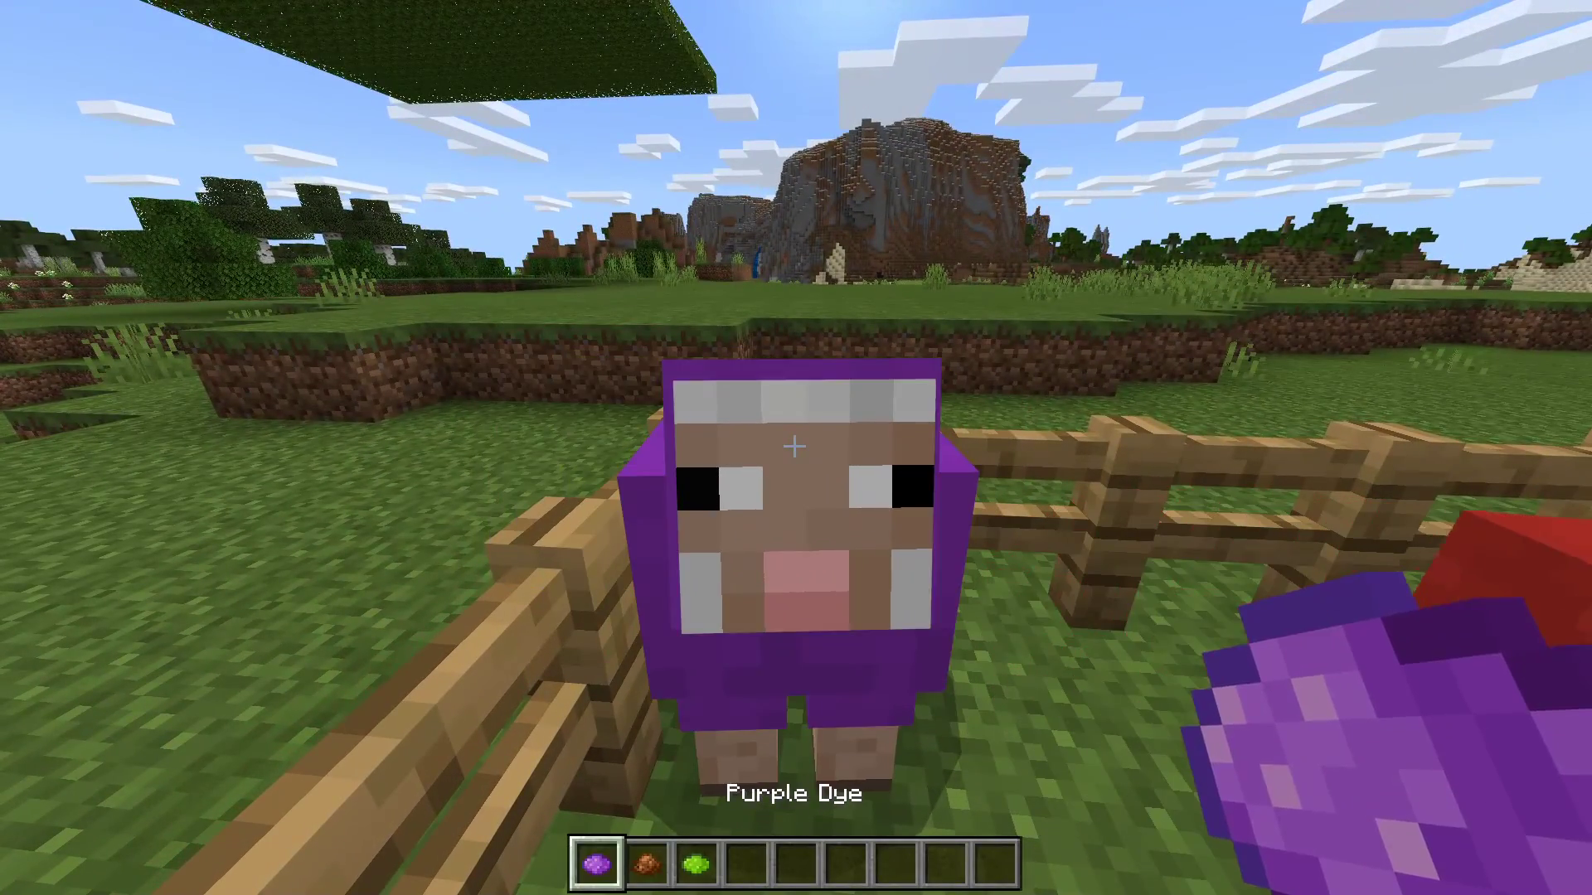
Cycle through the hotbar dyes again, recolouring the sheep purple, lime, then purple
{"action": "key", "text": "2"}
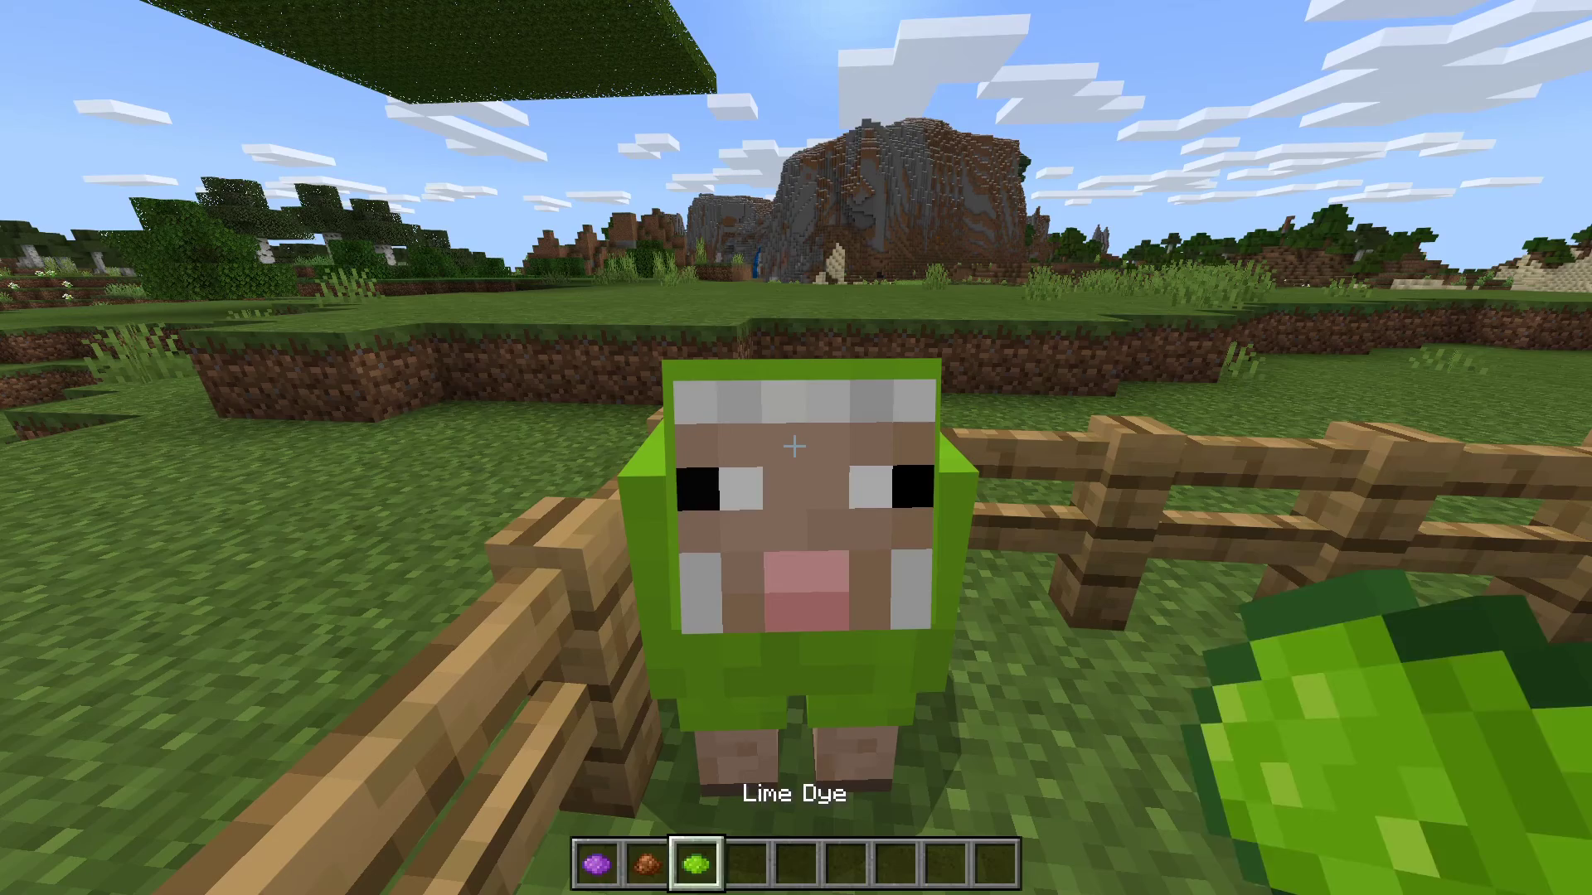
{"action": "scroll", "coordinate": [794, 448], "scroll_direction": "up", "scroll_amount": 2}
{"action": "right_click", "coordinate": [795, 448]}
{"action": "scroll", "coordinate": [795, 447], "scroll_direction": "down", "scroll_amount": 1}
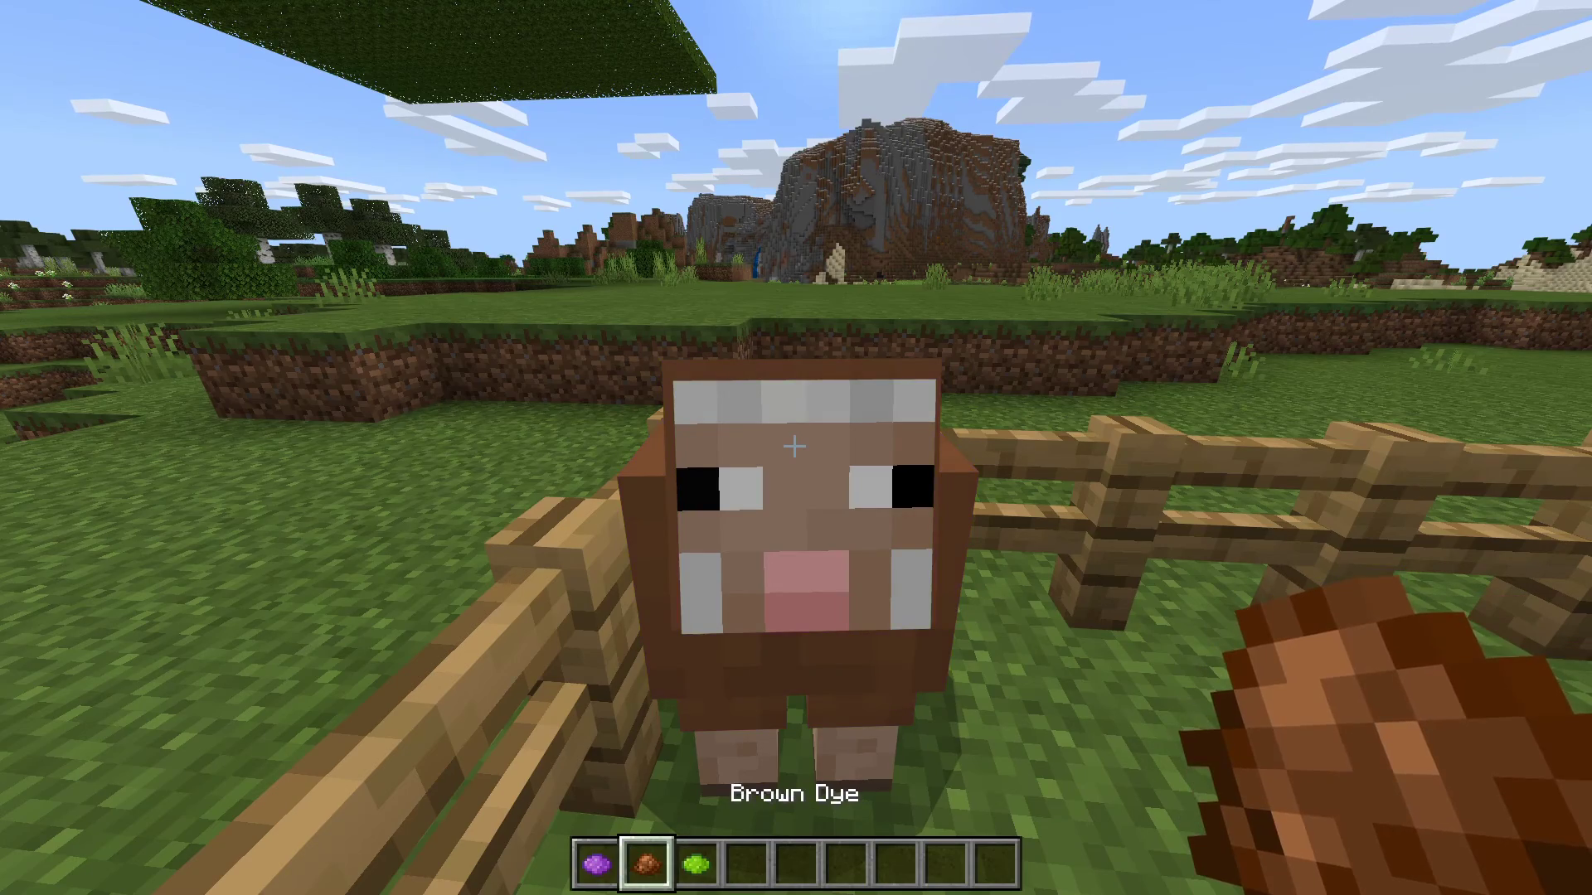
{"action": "scroll", "coordinate": [795, 448], "scroll_direction": "down", "scroll_amount": 1}
{"action": "right_click", "coordinate": [794, 447]}
{"action": "scroll", "coordinate": [794, 447], "scroll_direction": "up", "scroll_amount": 2}
{"action": "right_click", "coordinate": [794, 448]}
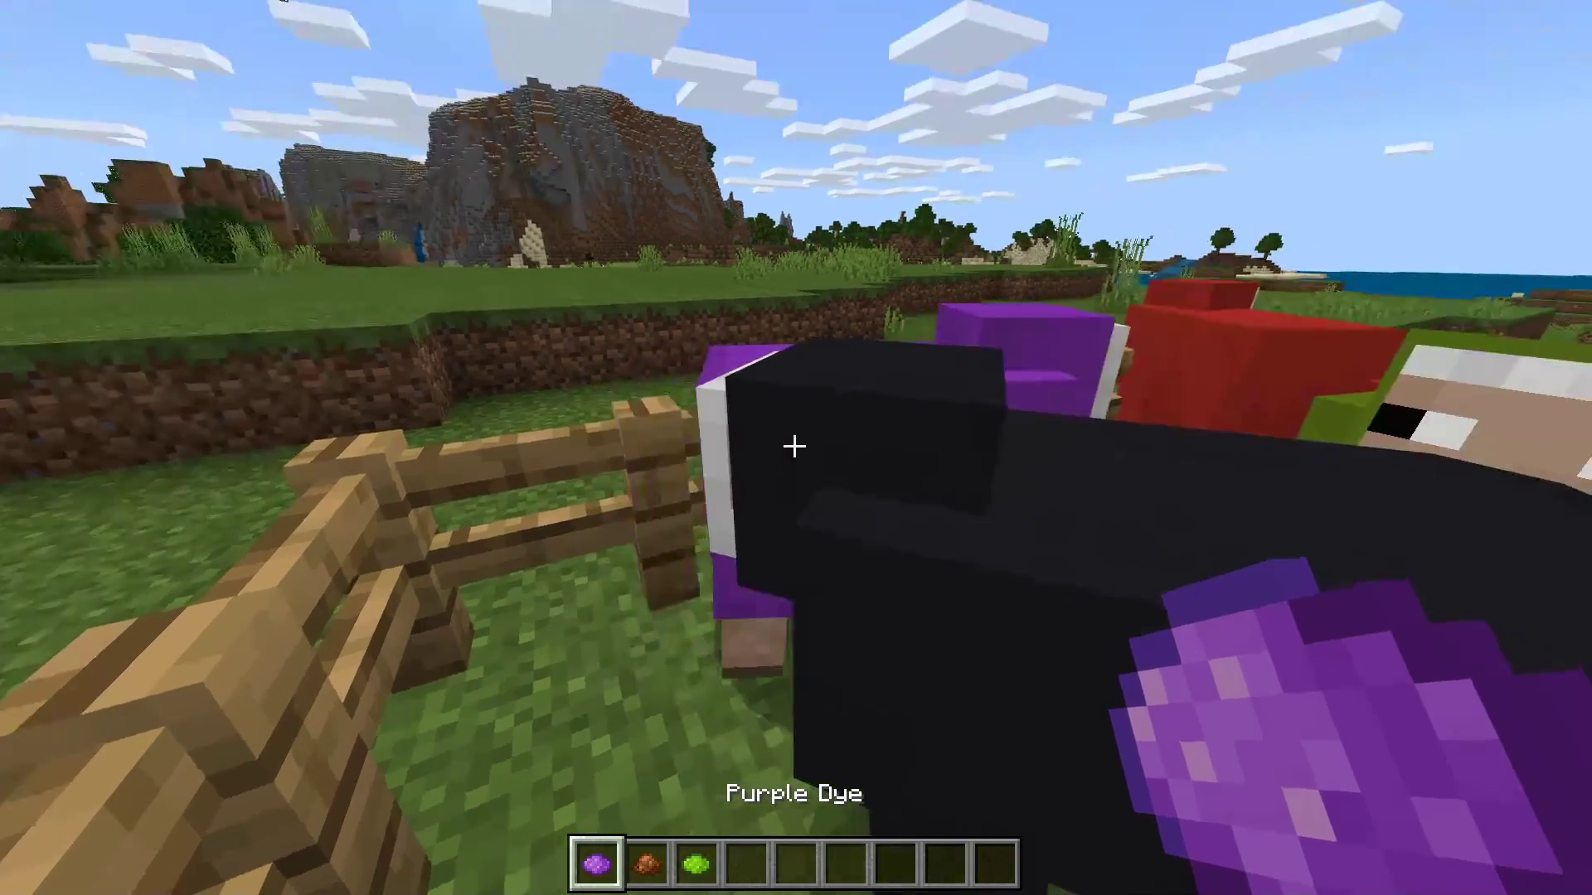
{"action": "scroll", "coordinate": [795, 448], "scroll_direction": "down", "scroll_amount": 1}
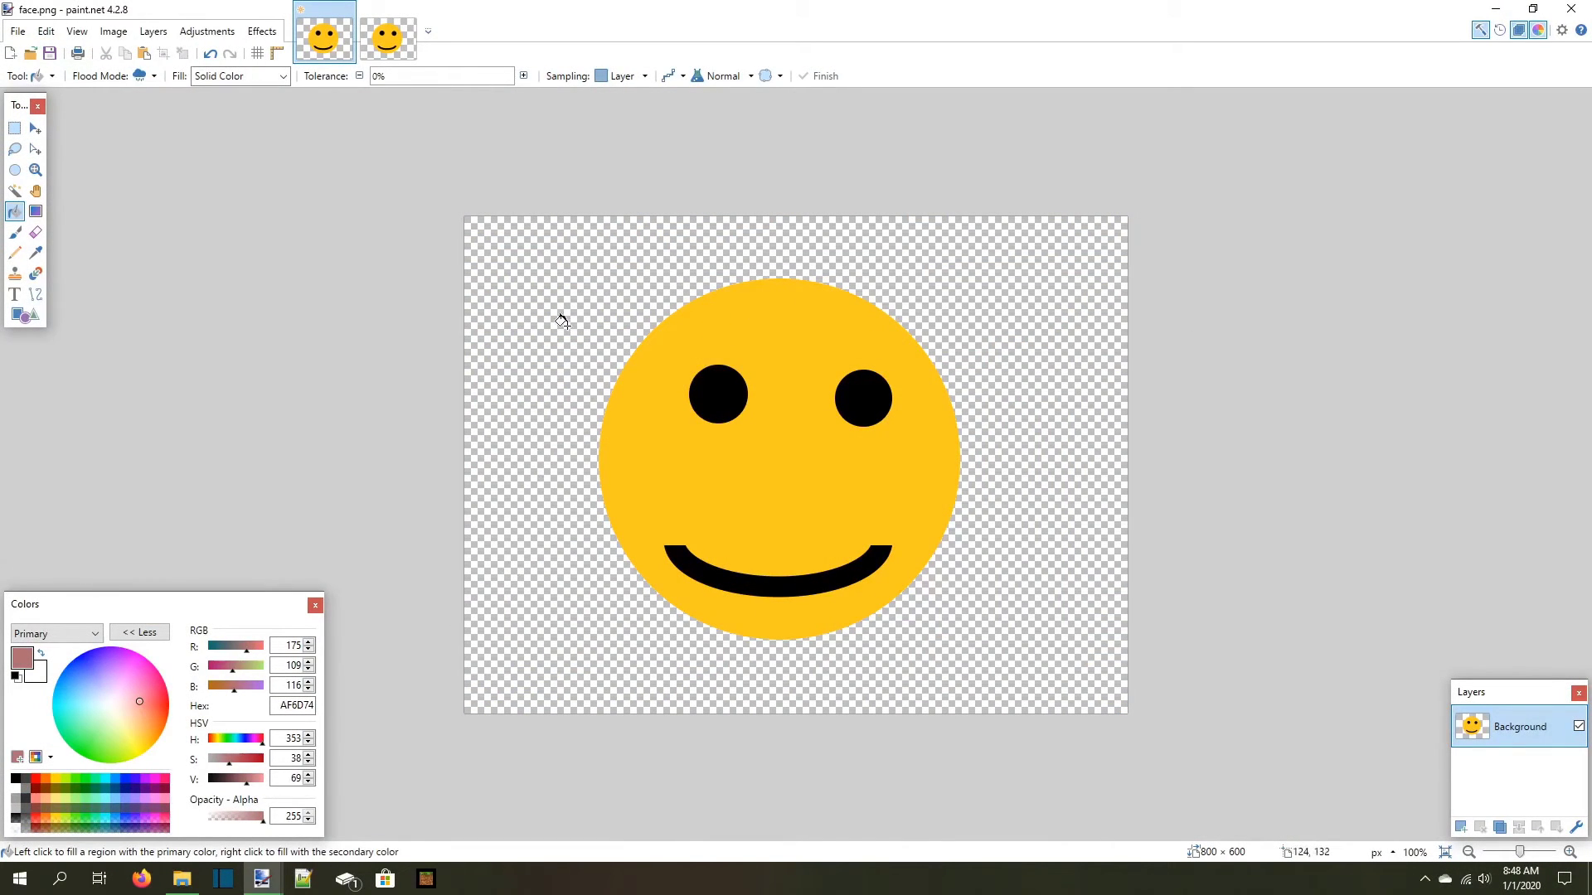
Browse to textures\entity\sheep and open sheep.tga in paint.net as a new image
{"action": "left_click", "coordinate": [181, 878]}
{"action": "double_click", "coordinate": [511, 490]}
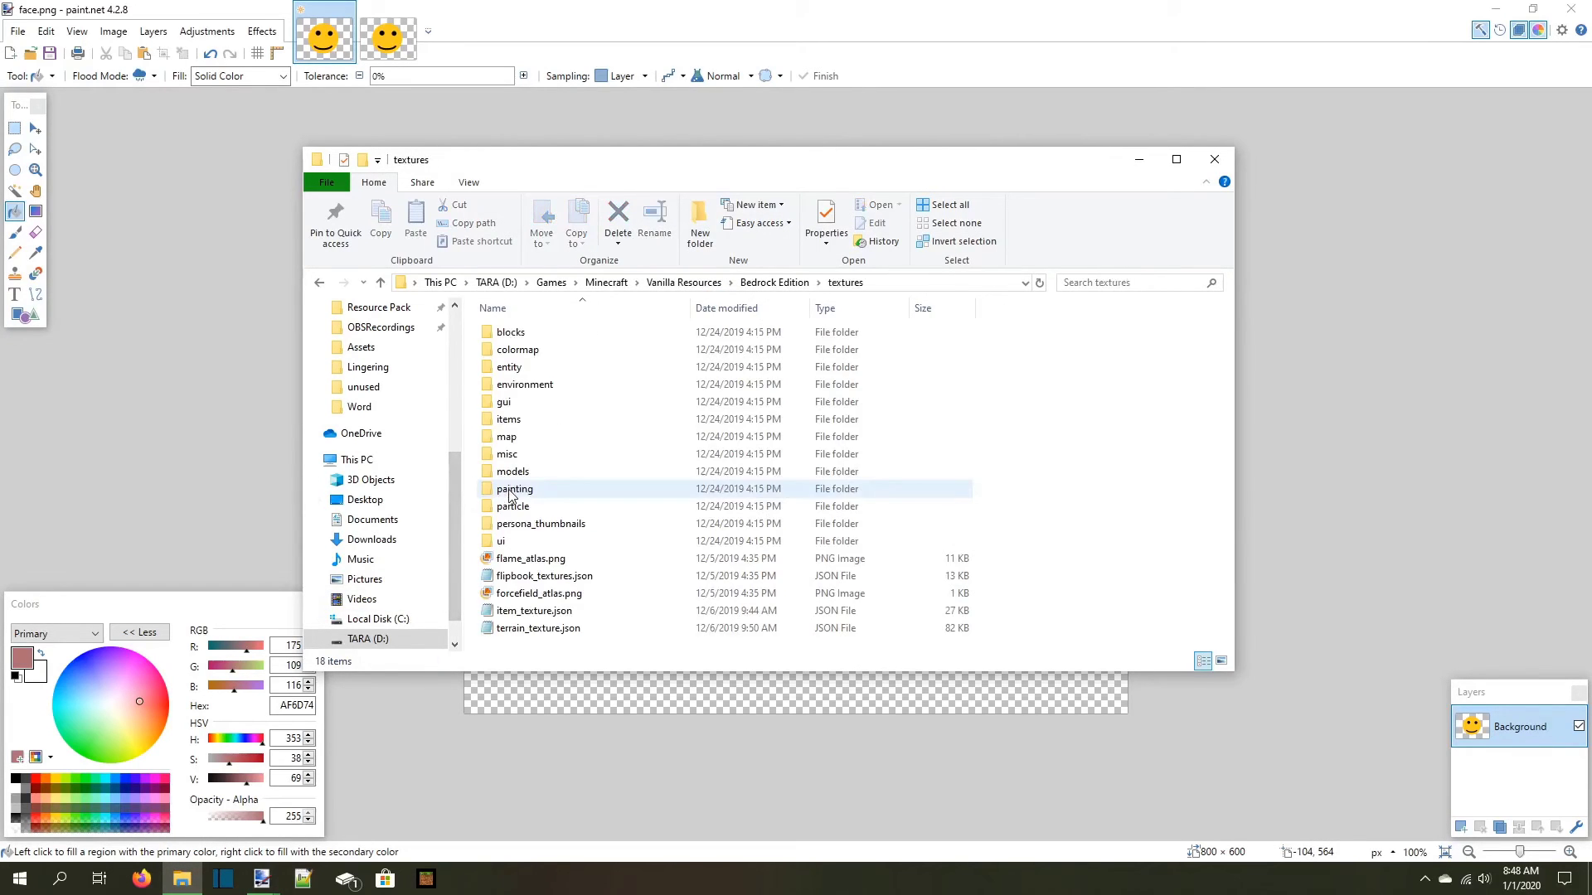
{"action": "double_click", "coordinate": [512, 368]}
{"action": "scroll", "coordinate": [547, 554], "scroll_direction": "down", "scroll_amount": 3}
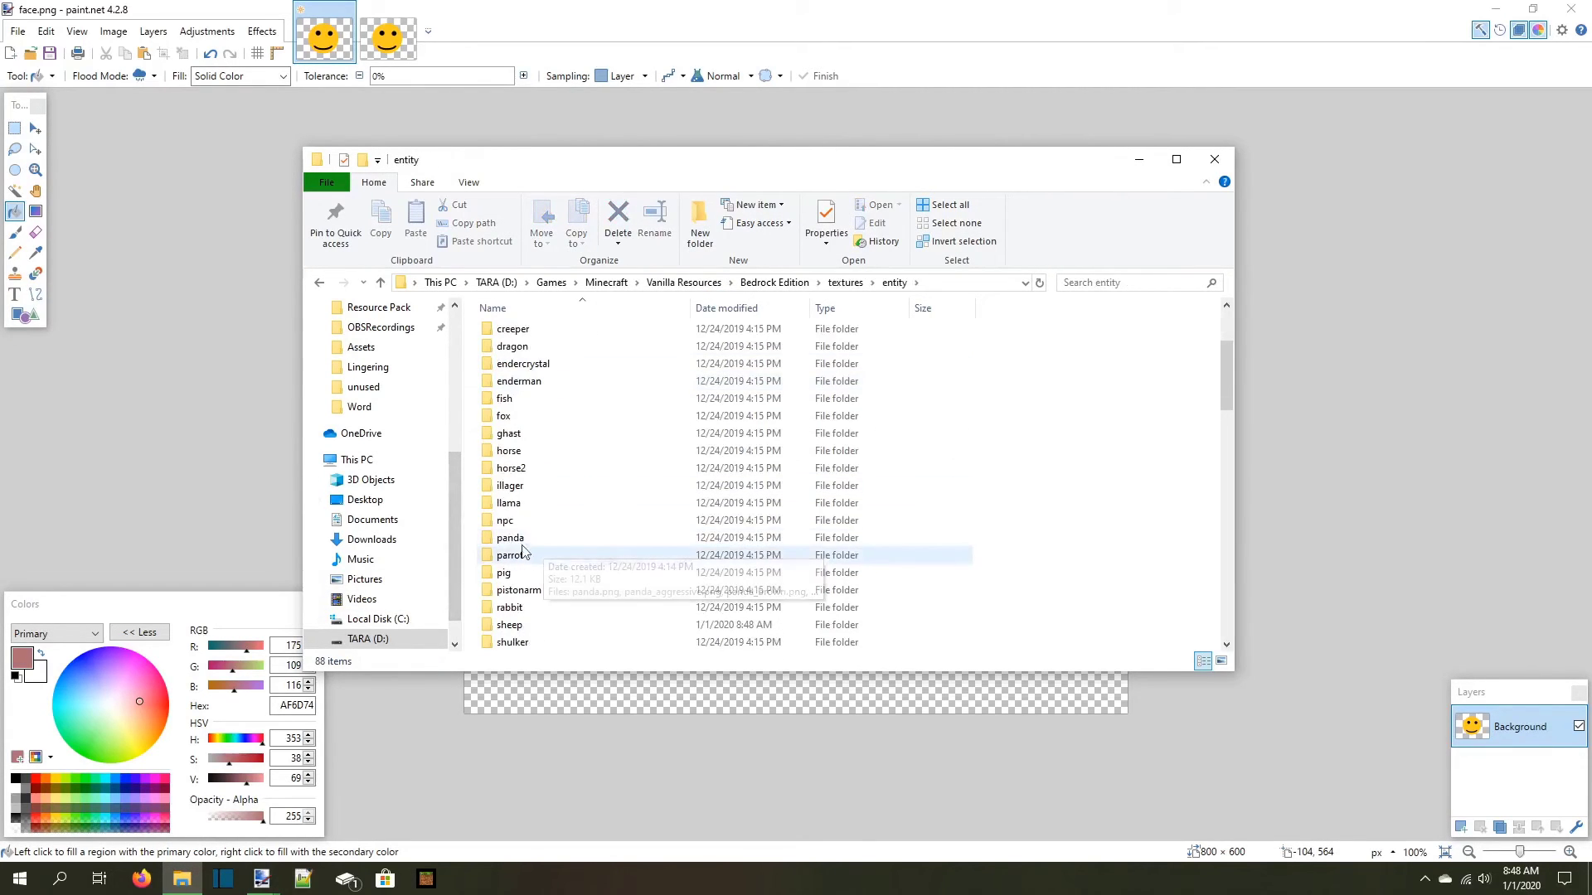
{"action": "double_click", "coordinate": [523, 592]}
{"action": "mouse_move", "coordinate": [535, 397]}
{"action": "left_mouse_down"}
{"action": "mouse_move", "coordinate": [534, 380]}
{"action": "mouse_move", "coordinate": [256, 390]}
{"action": "left_mouse_up"}
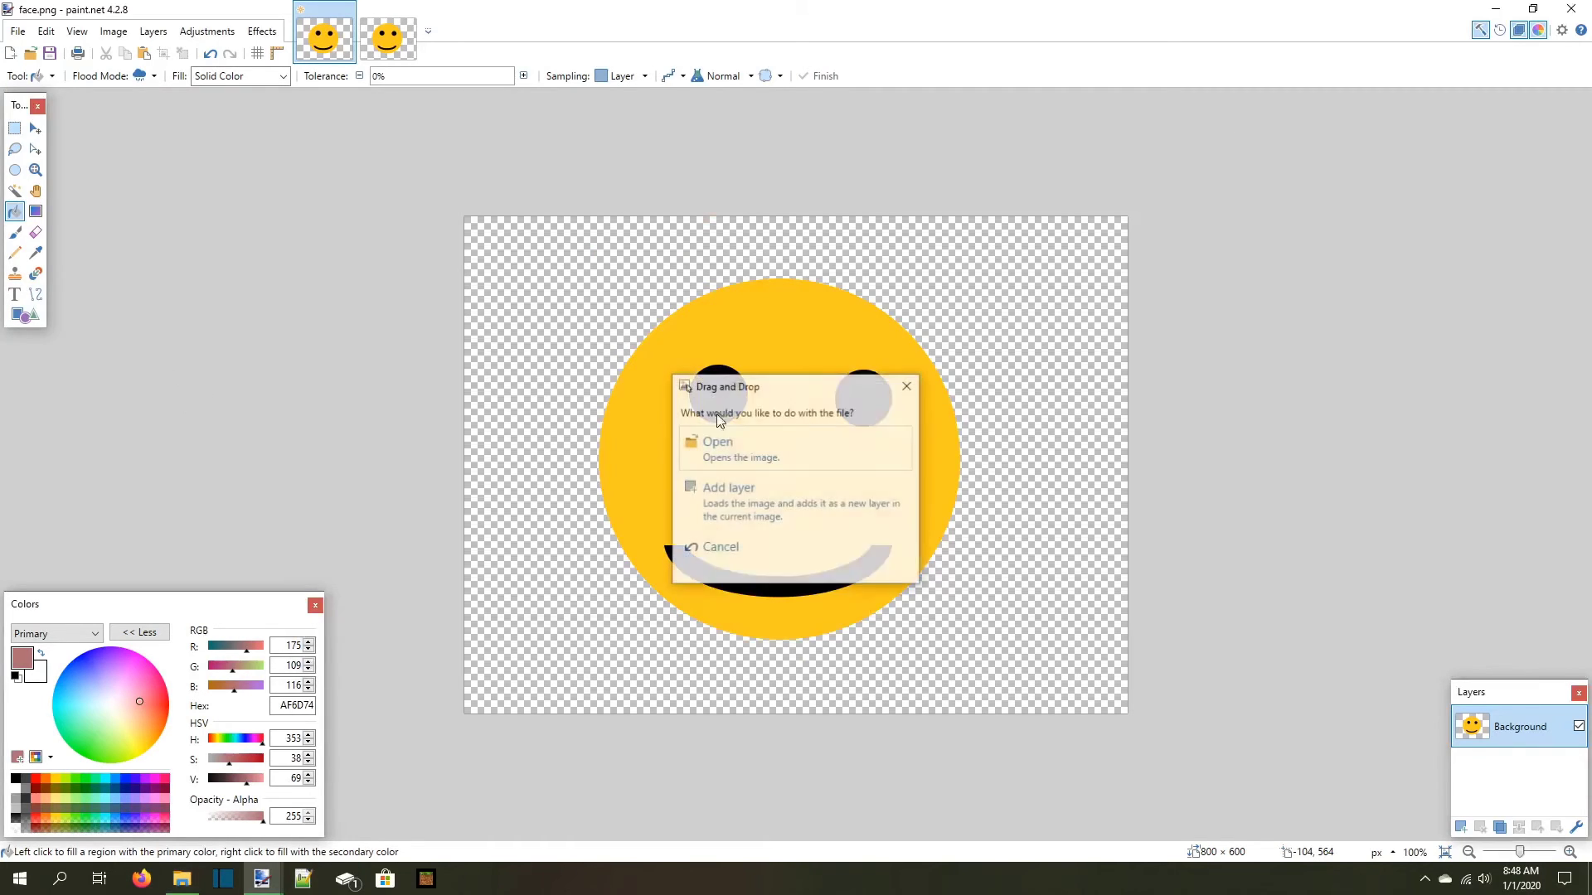
{"action": "left_click", "coordinate": [758, 444]}
With the Color Picker, zoom in and sample three pixel colours from the sheep texture
{"action": "scroll", "coordinate": [780, 445], "scroll_direction": "up", "scroll_amount": 9}
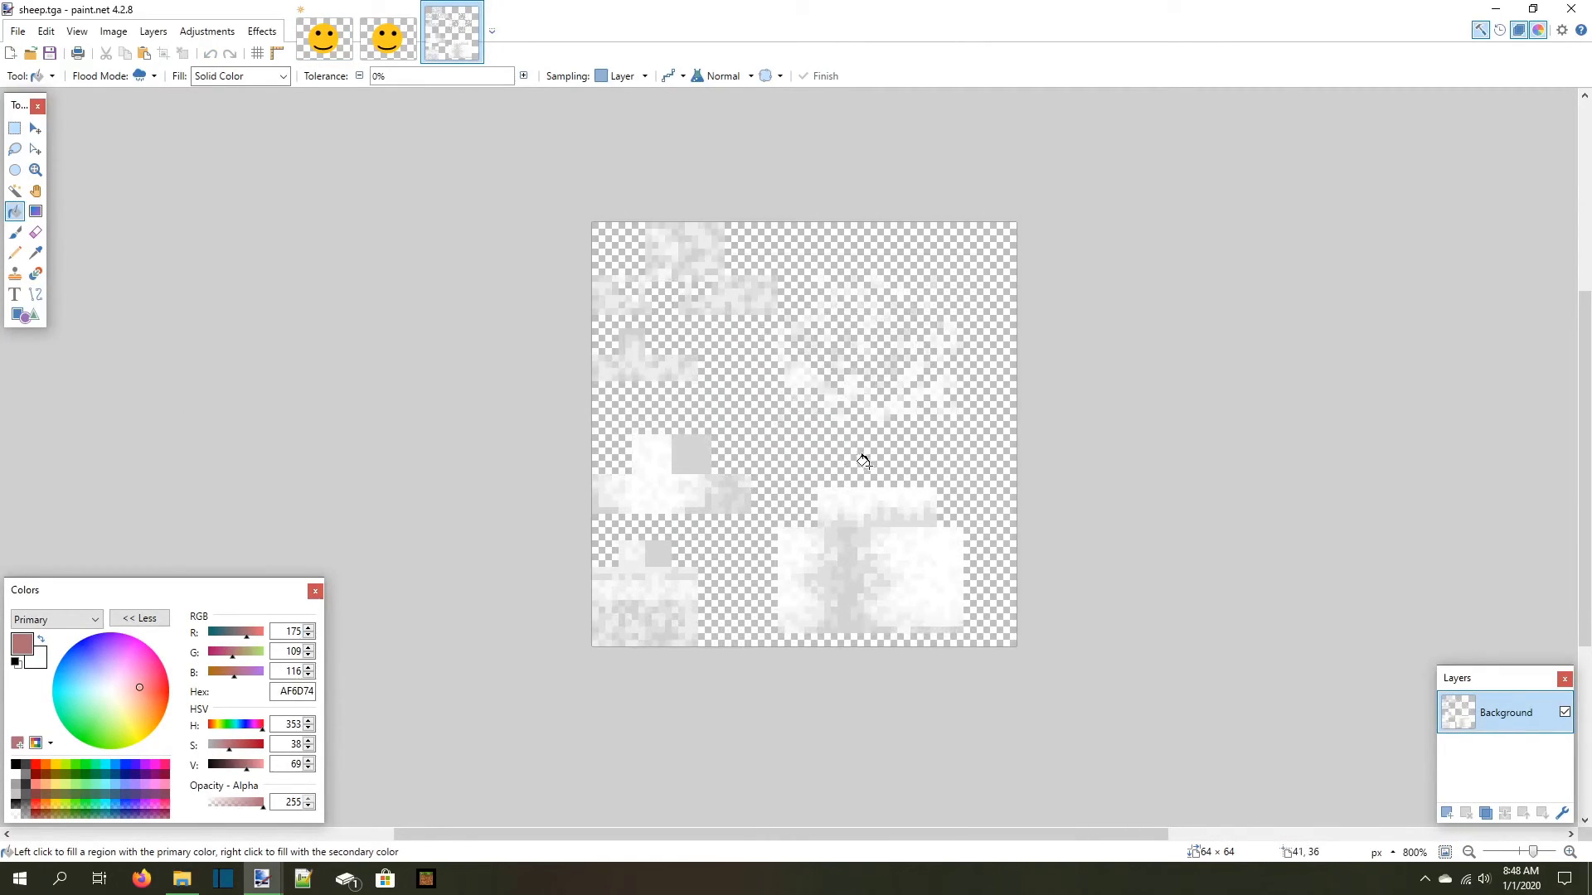
{"action": "left_click", "coordinate": [36, 253]}
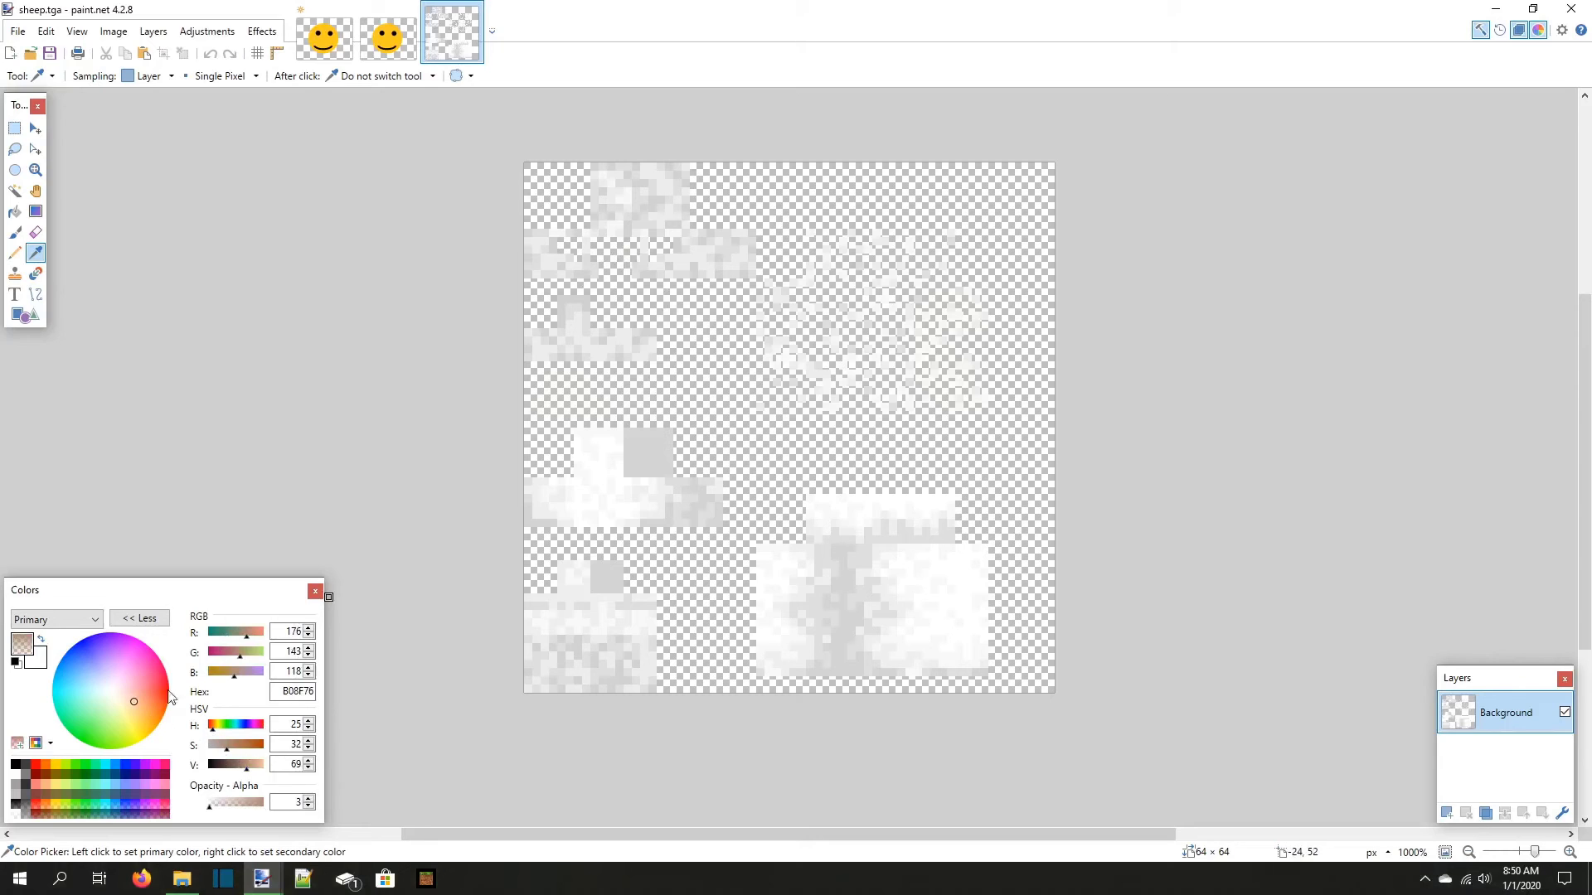
{"action": "scroll", "coordinate": [486, 281], "scroll_direction": "up", "scroll_amount": 4}
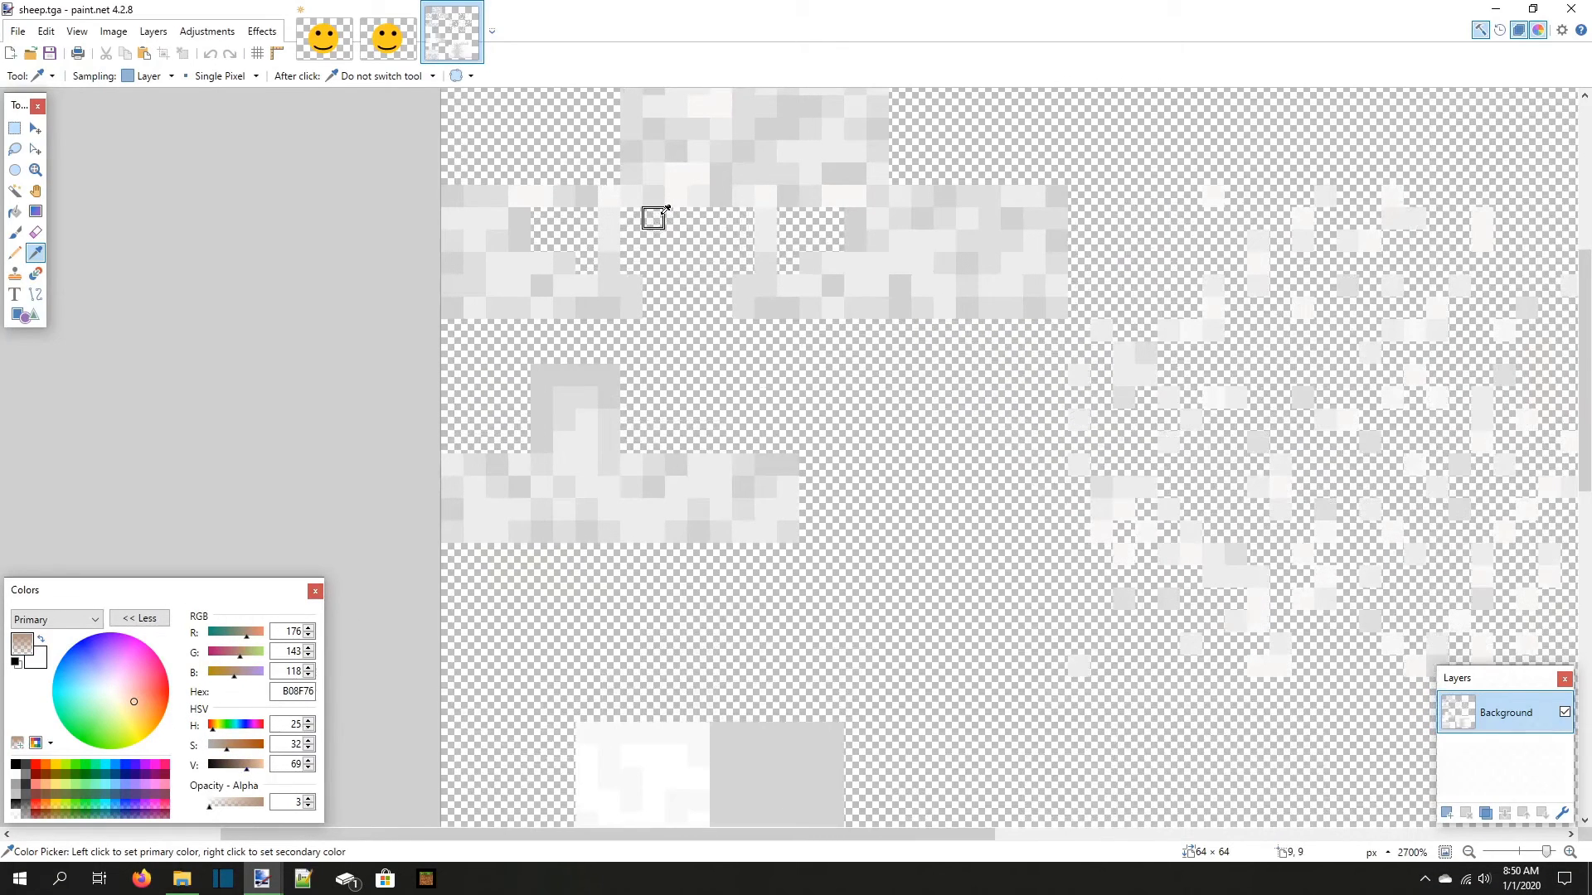
{"action": "left_click", "coordinate": [650, 238]}
{"action": "left_click", "coordinate": [697, 264]}
{"action": "left_click", "coordinate": [676, 285]}
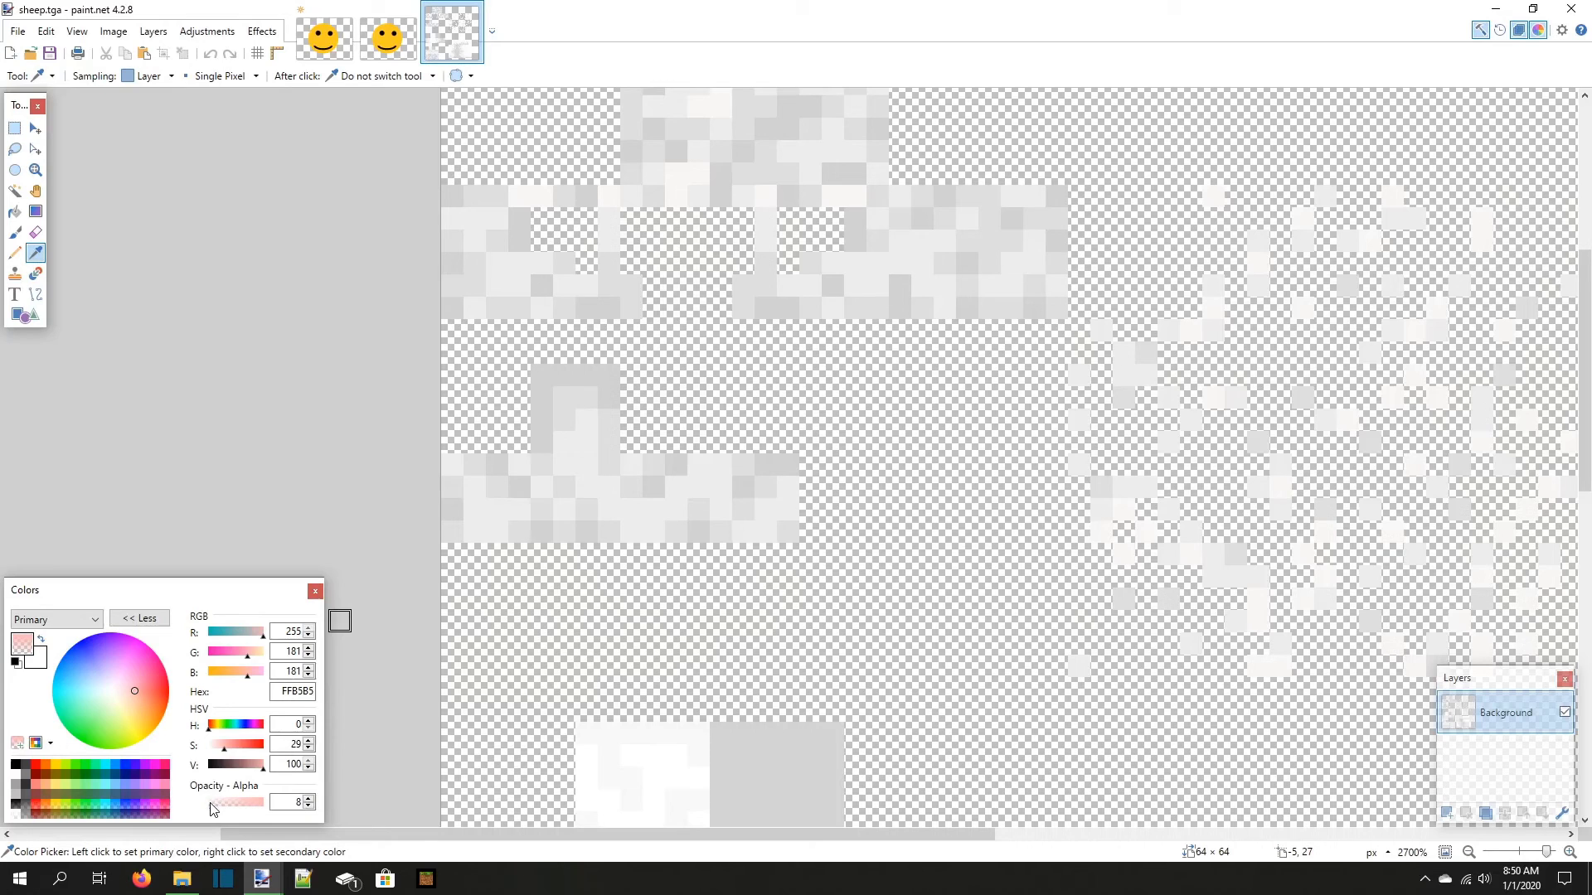
Sample a faint pixel's alpha and a solid grey wool pixel, zooming around the texture
{"action": "scroll", "coordinate": [540, 459], "scroll_direction": "down", "scroll_amount": 5}
{"action": "scroll", "coordinate": [515, 447], "scroll_direction": "up", "scroll_amount": 2}
{"action": "left_click", "coordinate": [1024, 414]}
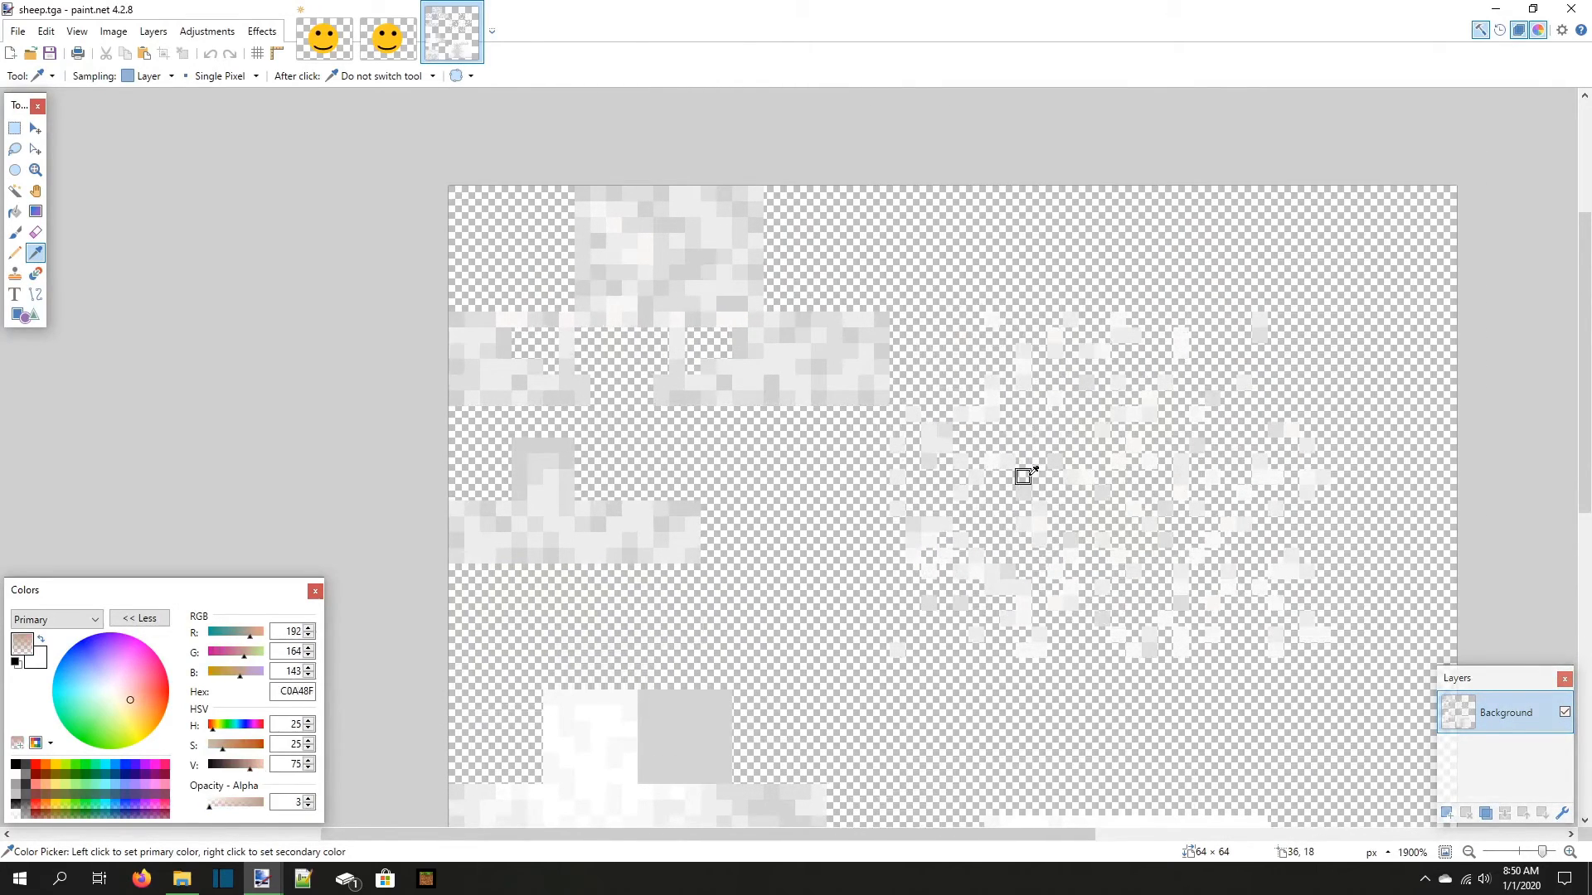
{"action": "left_click", "coordinate": [819, 366]}
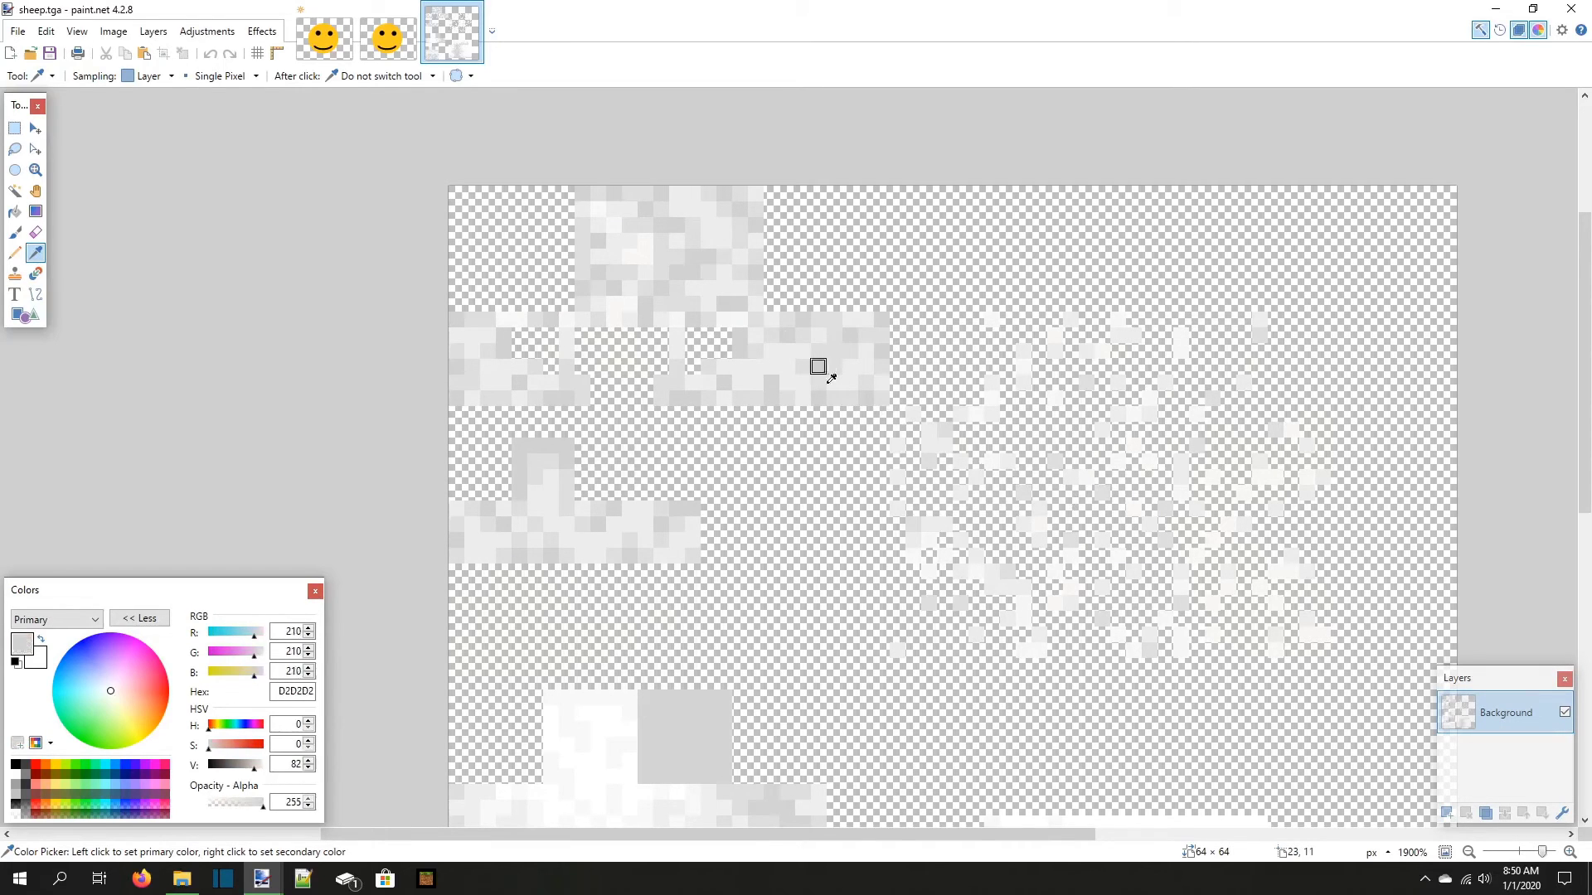
{"action": "scroll", "coordinate": [771, 429], "scroll_direction": "down", "scroll_amount": 4}
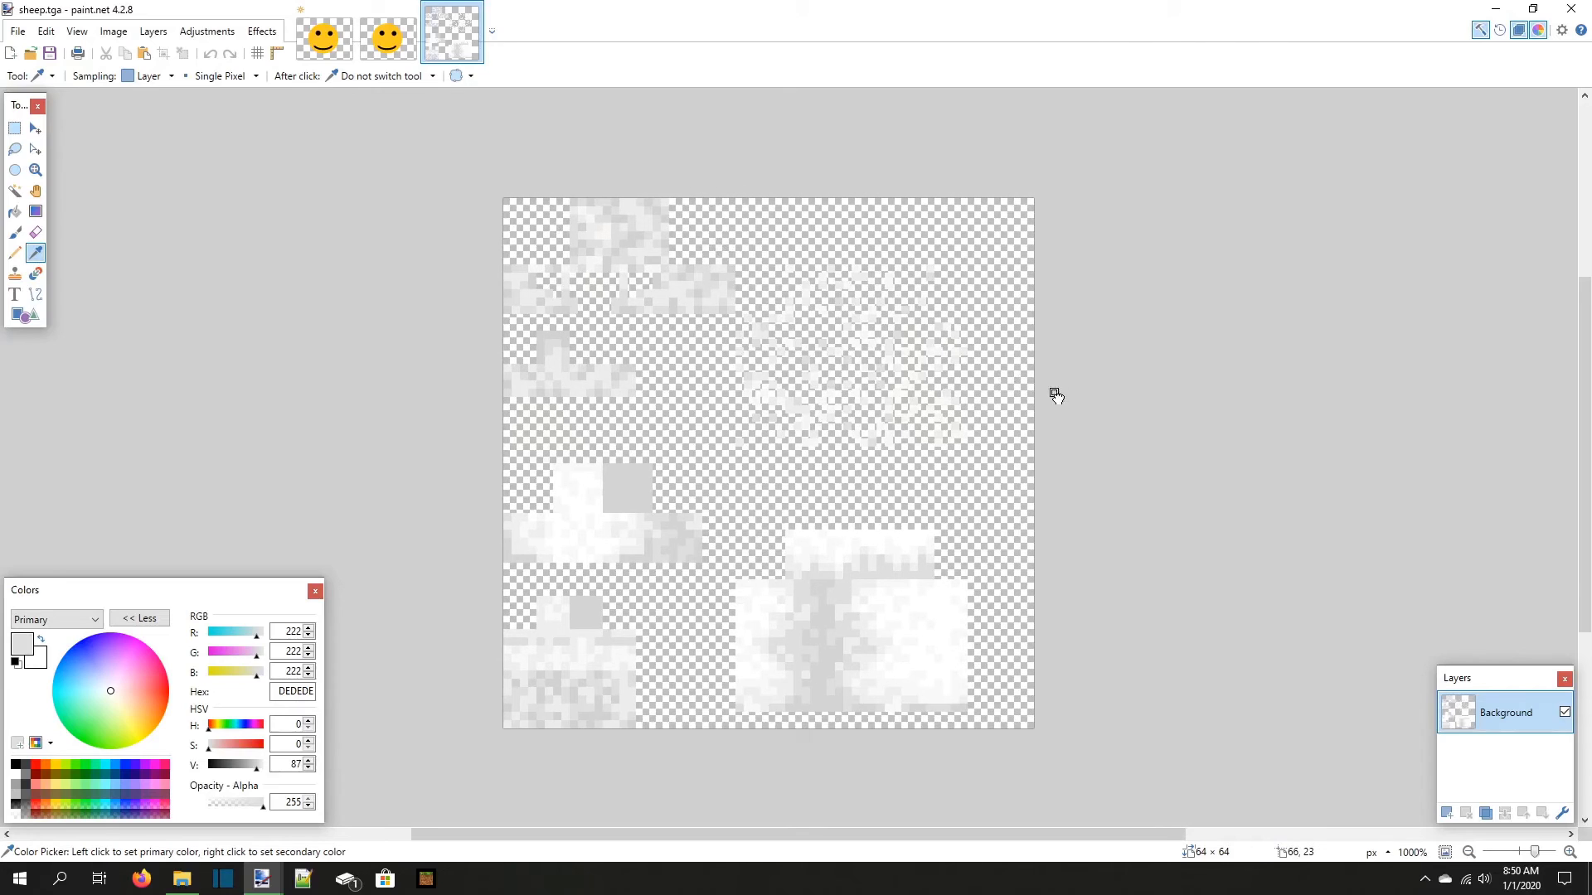
{"action": "scroll", "coordinate": [790, 407], "scroll_direction": "up", "scroll_amount": 1}
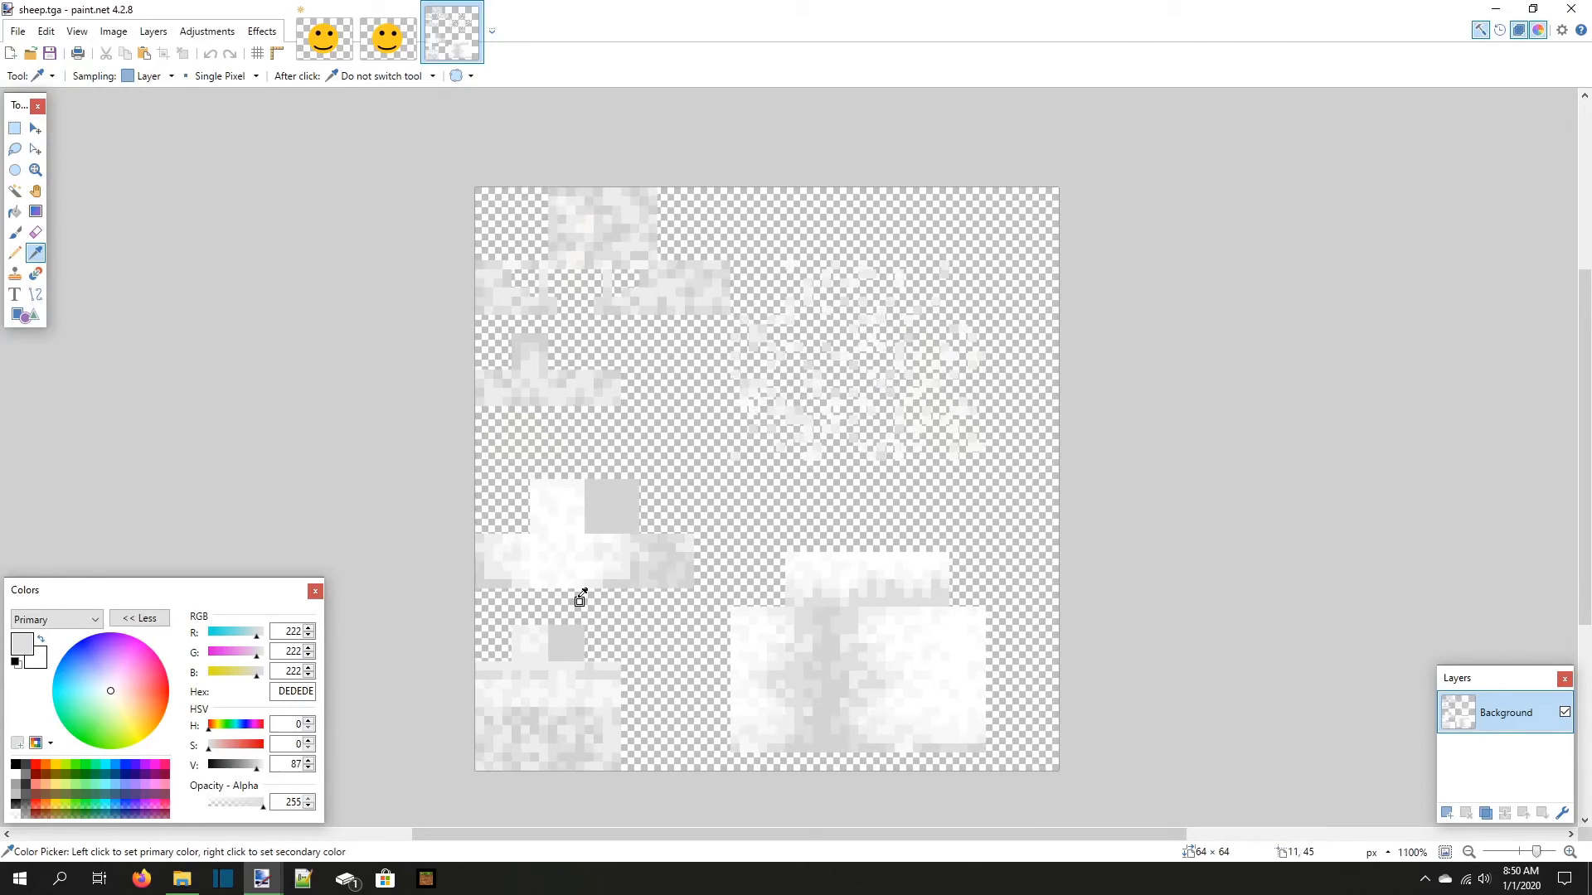
{"action": "scroll", "coordinate": [689, 809], "scroll_direction": "up", "scroll_amount": 5}
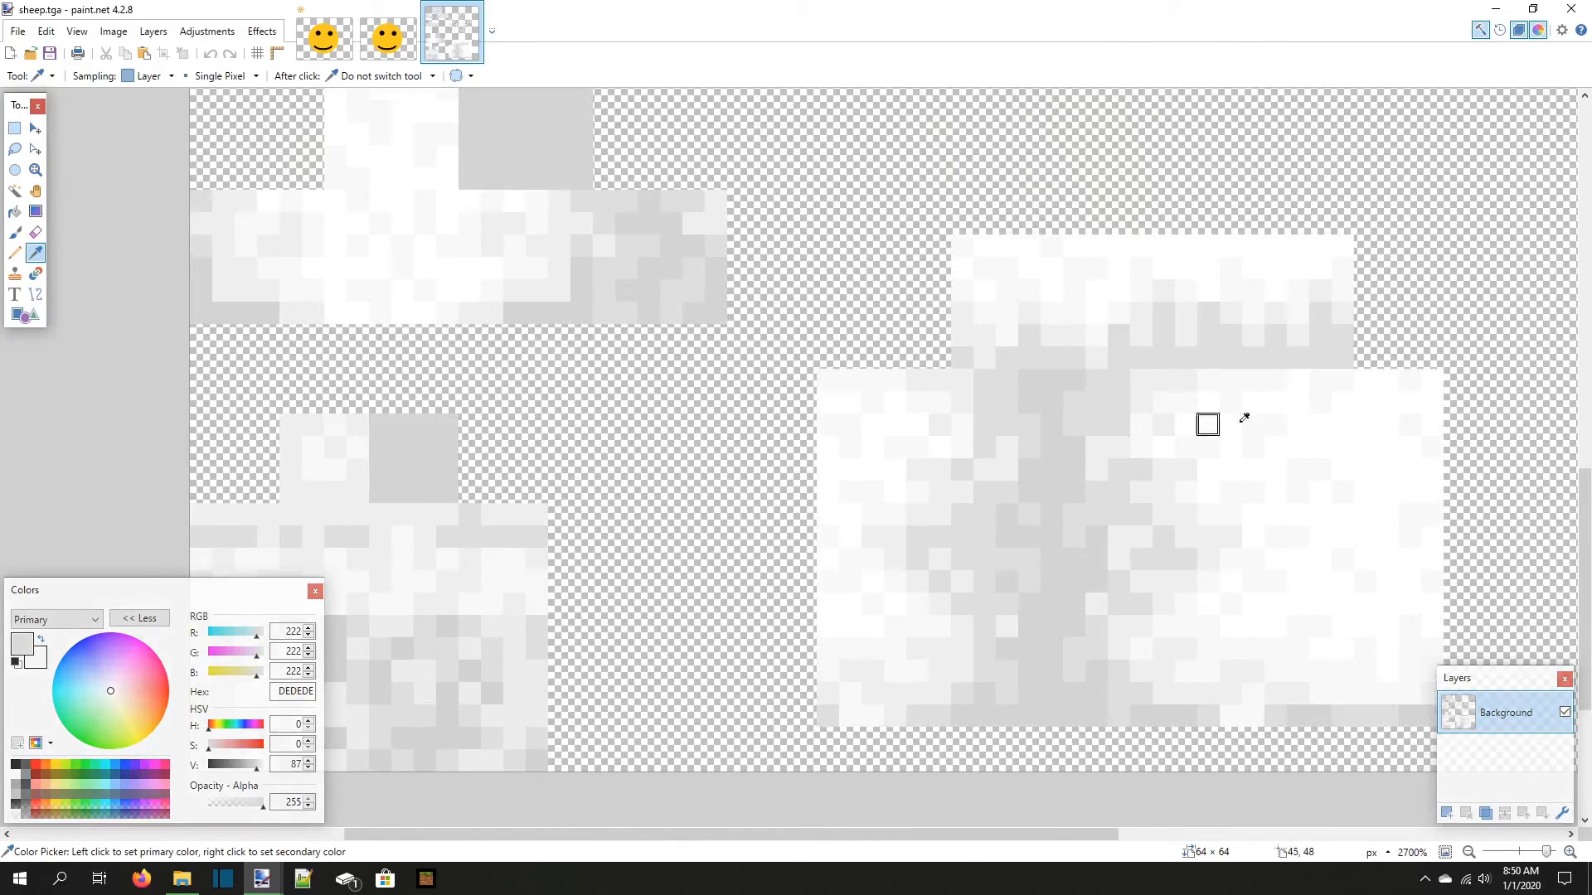
{"action": "scroll", "coordinate": [608, 522], "scroll_direction": "up", "scroll_amount": 5}
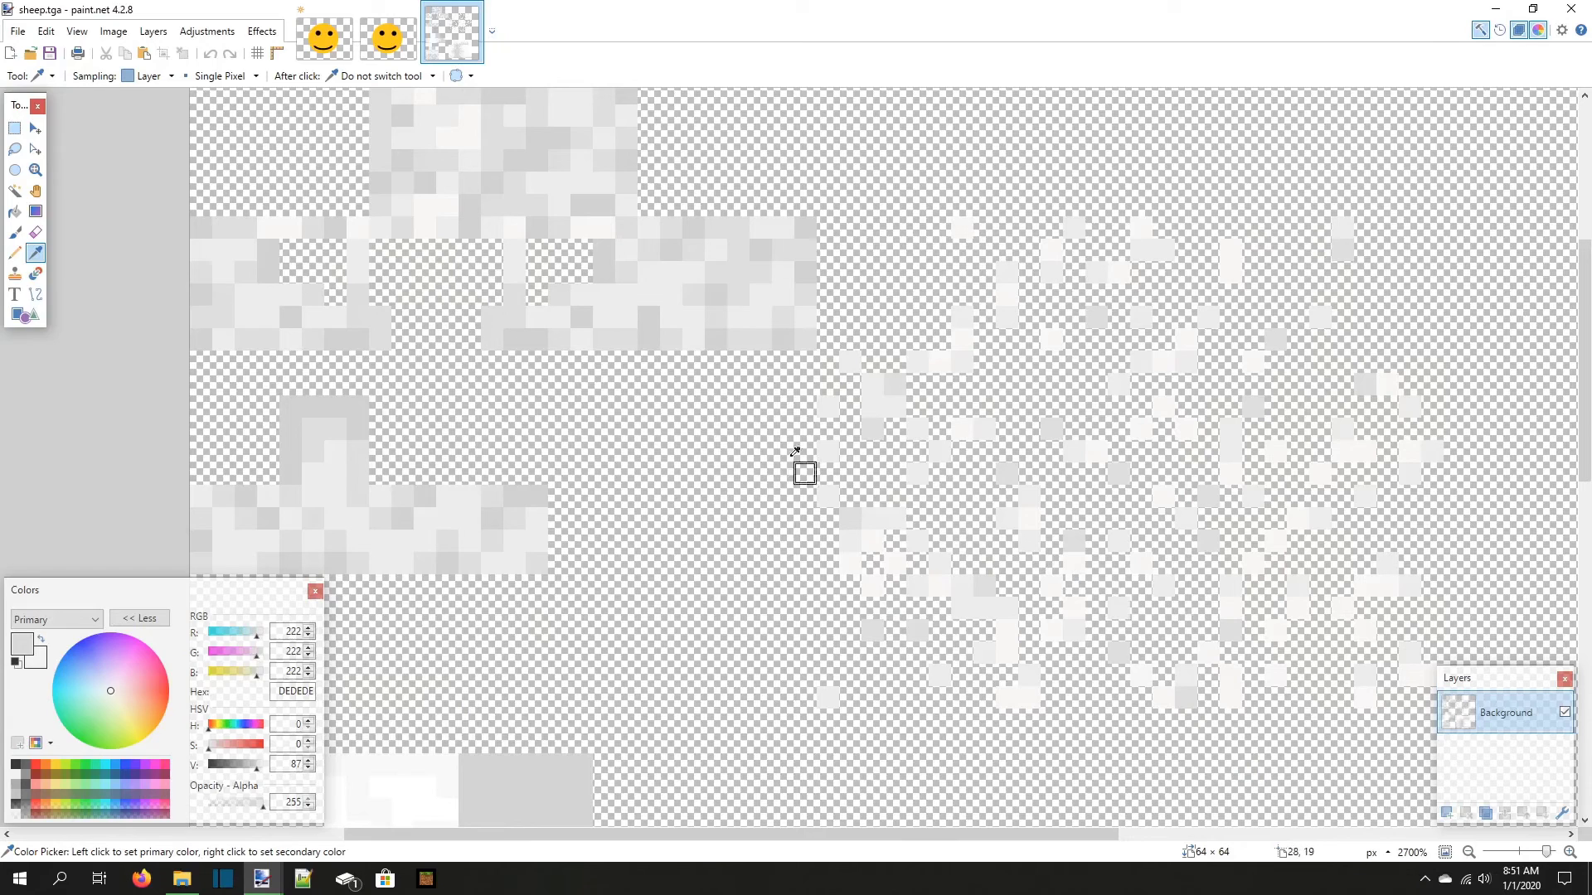
{"action": "scroll", "coordinate": [578, 315], "scroll_direction": "down", "scroll_amount": 2}
{"action": "scroll", "coordinate": [766, 126], "scroll_direction": "down", "scroll_amount": 1}
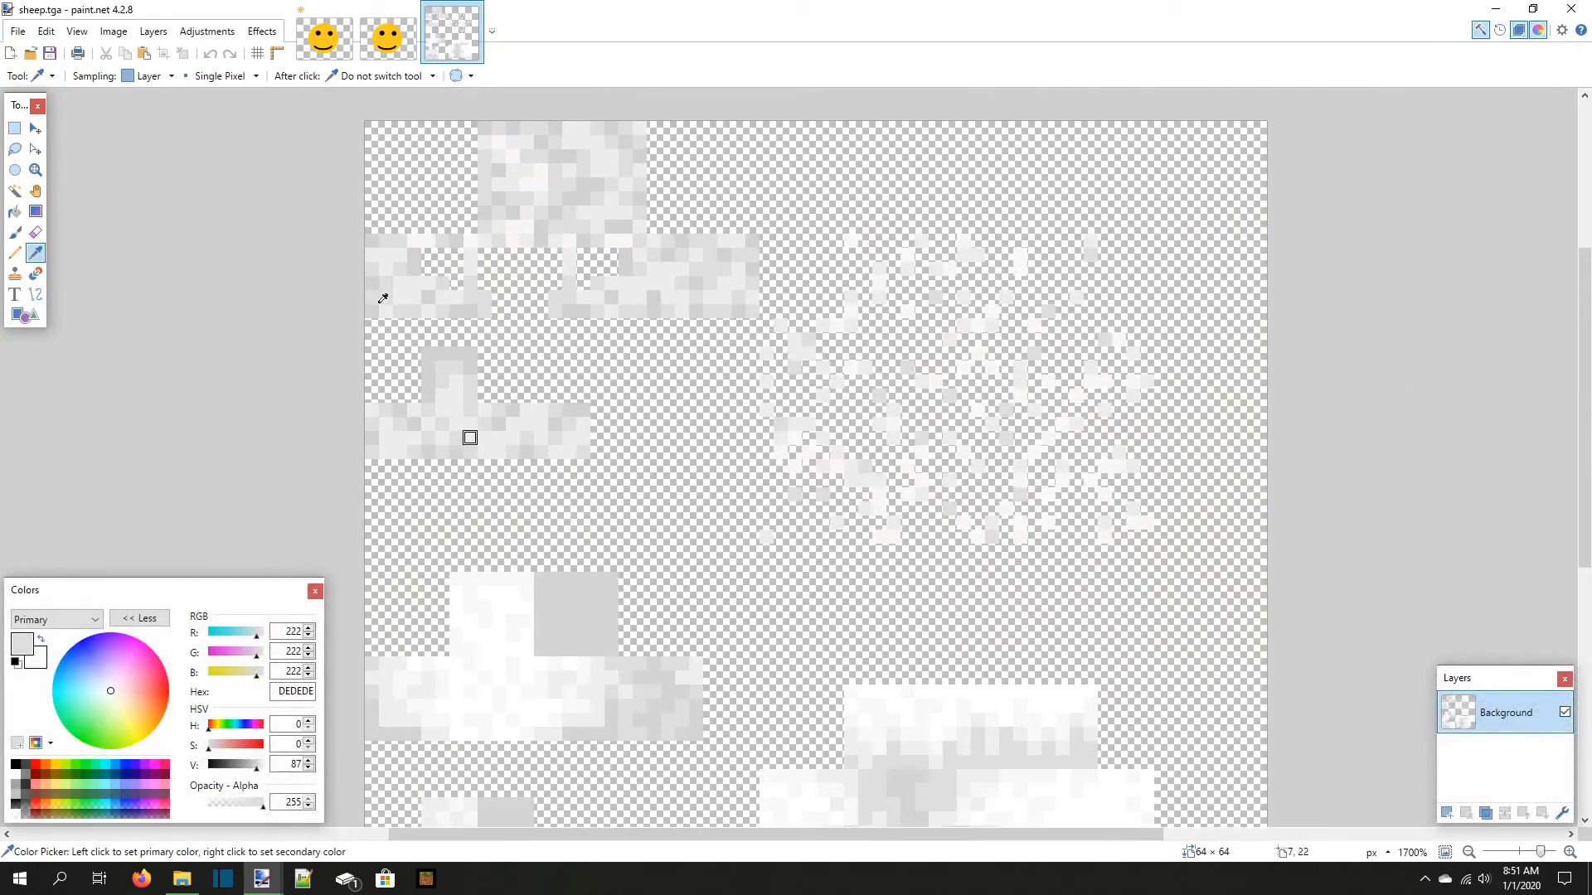
{"action": "scroll", "coordinate": [953, 398], "scroll_direction": "down", "scroll_amount": 3}
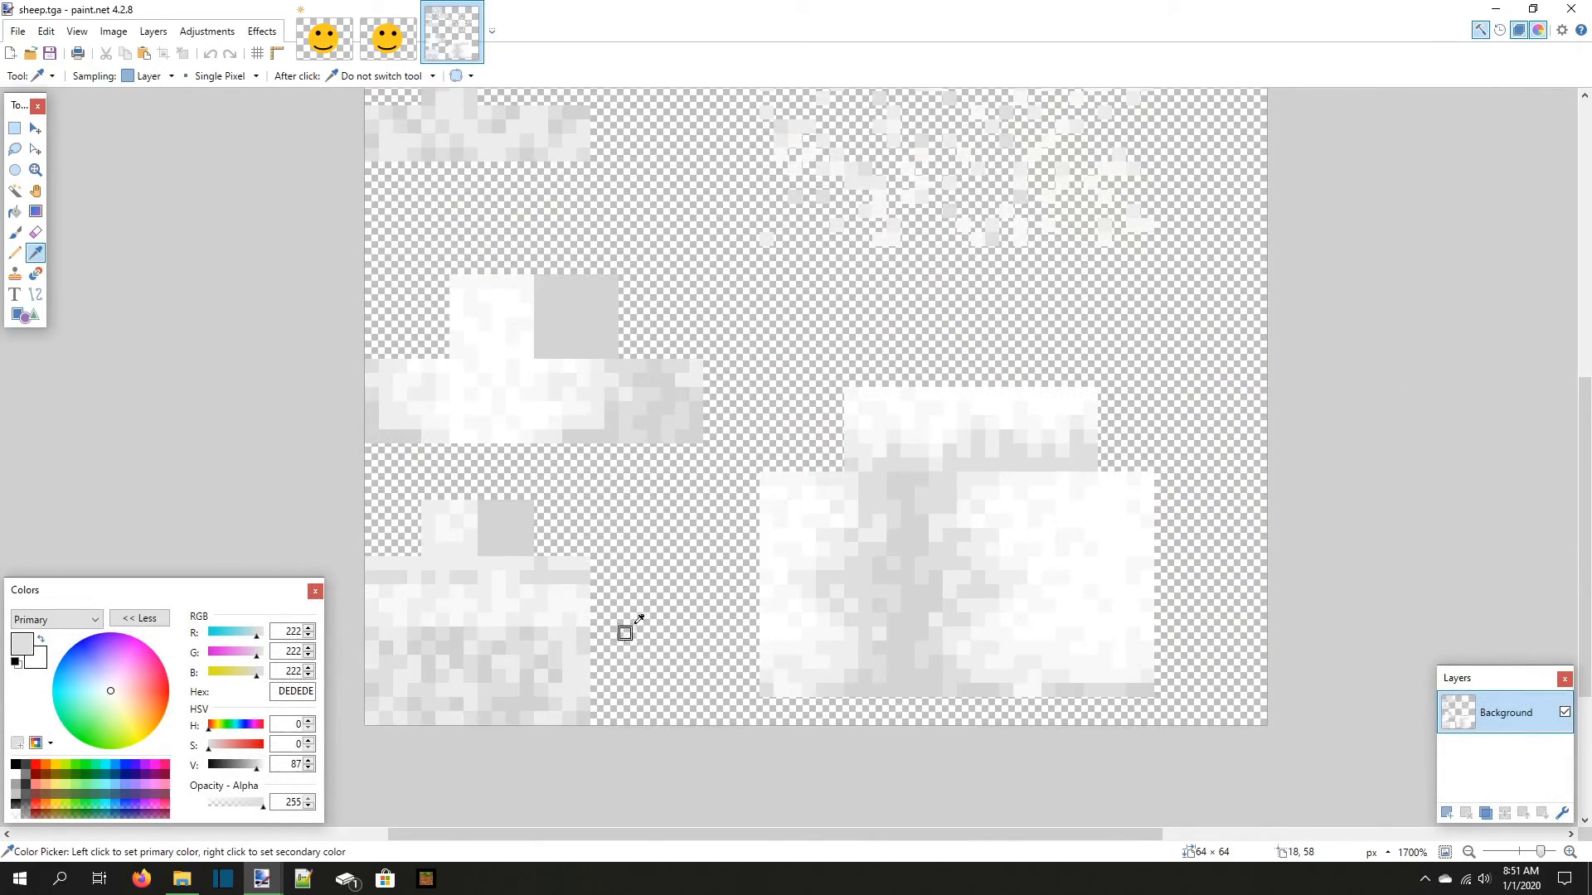
{"action": "scroll", "coordinate": [626, 633], "scroll_direction": "up", "scroll_amount": 4}
{"action": "left_click_drag", "start_coordinate": [498, 295], "coordinate": [460, 364]}
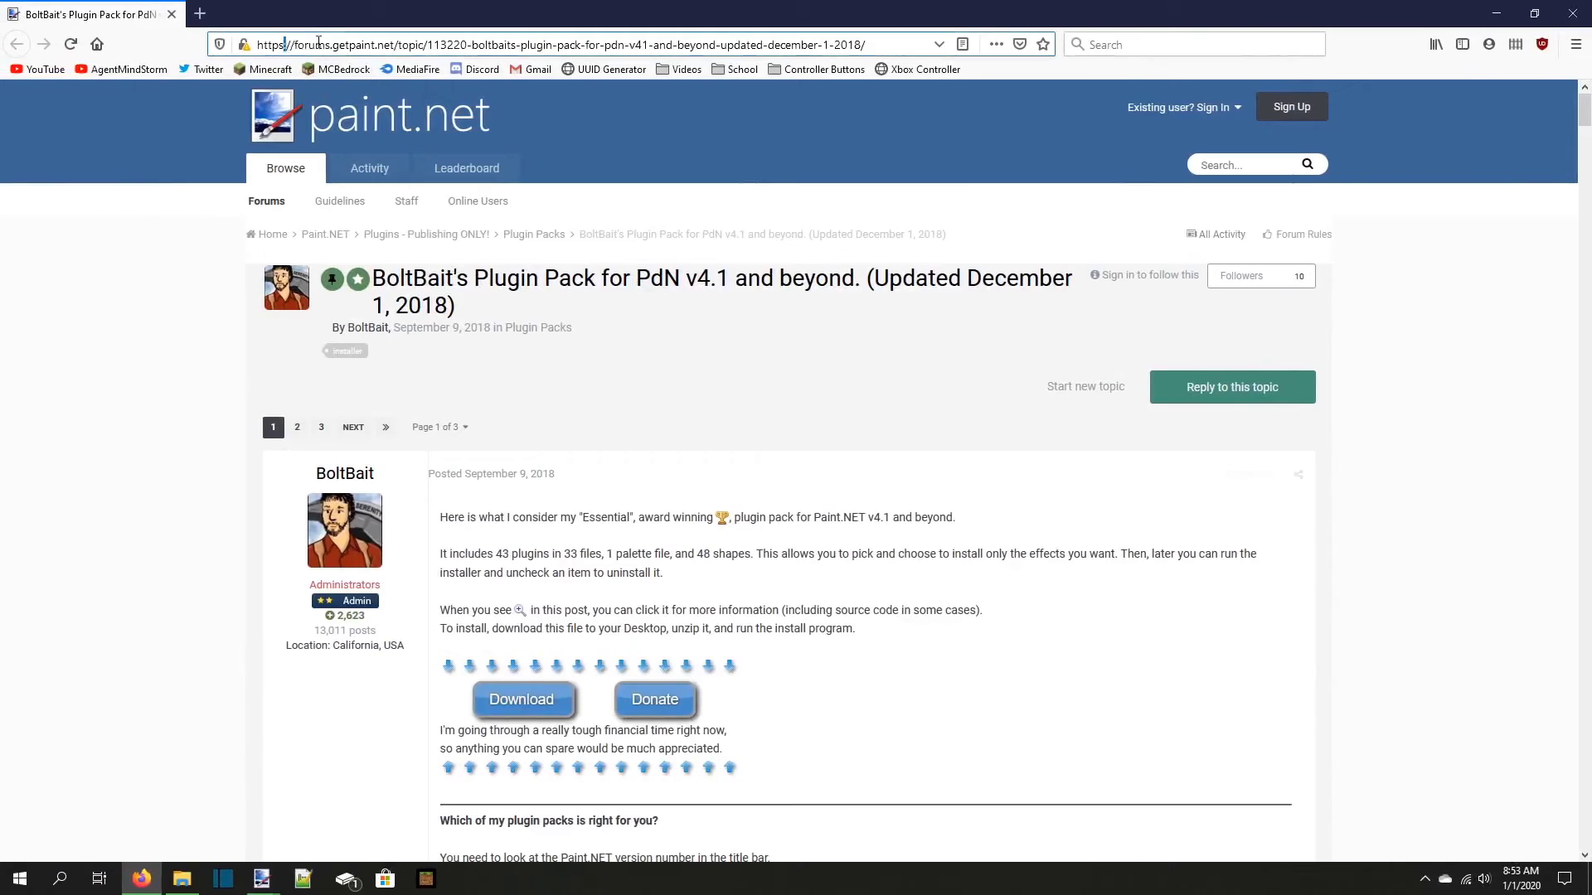
Select the forum page's address and scroll down the BoltBait Plugin Pack topic
{"action": "left_click_drag", "start_coordinate": [284, 45], "coordinate": [748, 44]}
{"action": "left_click", "coordinate": [773, 324]}
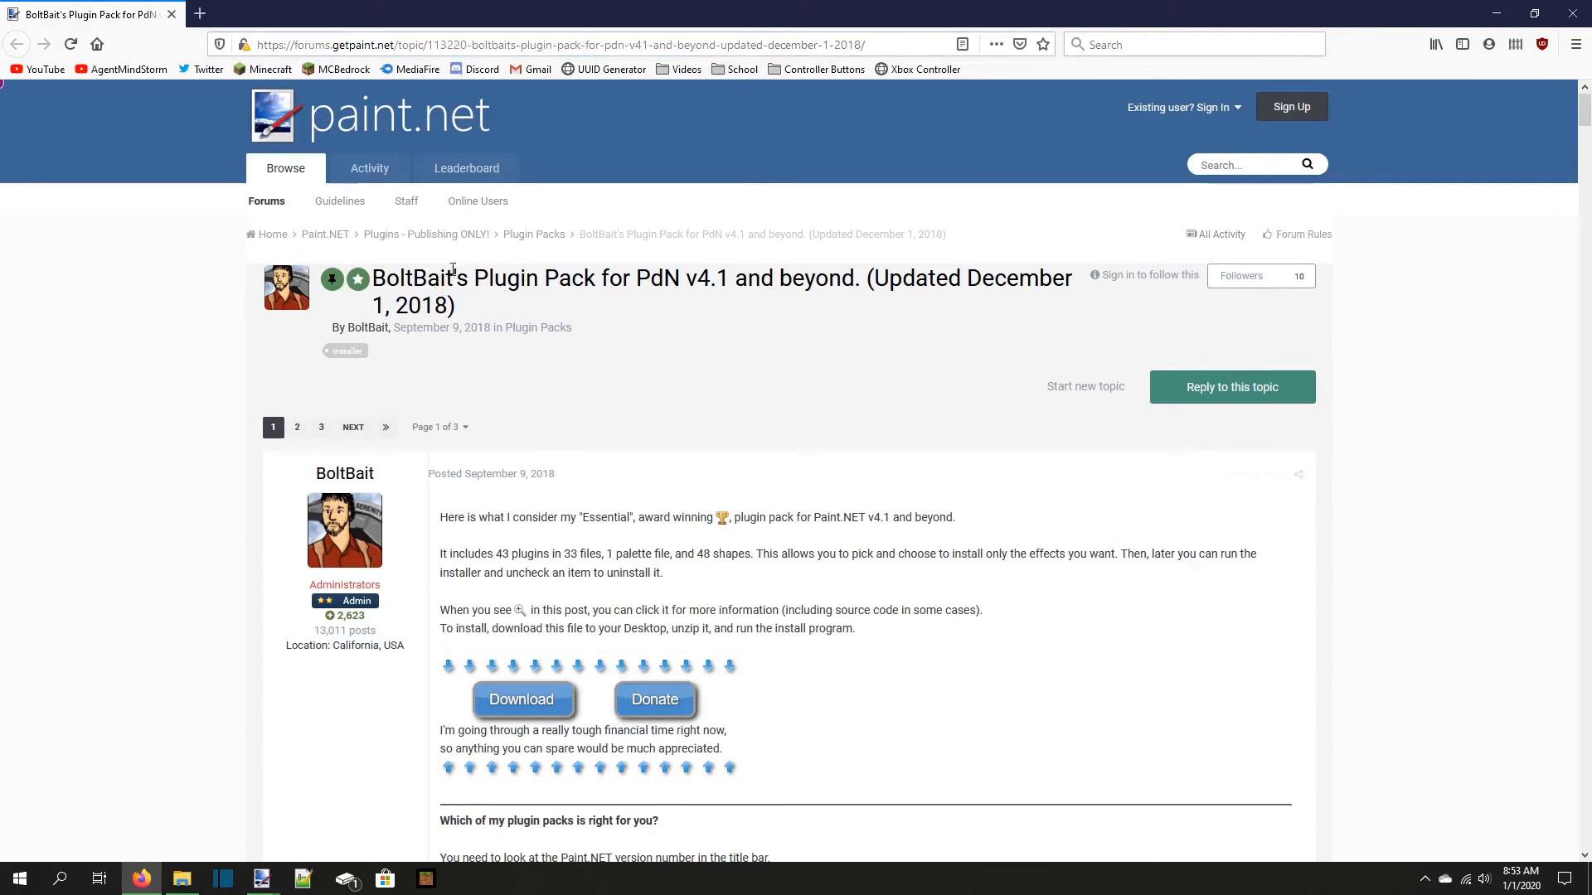
{"action": "scroll", "coordinate": [621, 349], "scroll_direction": "down", "scroll_amount": 1}
{"action": "left_click_drag", "start_coordinate": [866, 45], "coordinate": [304, 45]}
{"action": "left_click", "coordinate": [578, 214]}
{"action": "scroll", "coordinate": [575, 213], "scroll_direction": "down", "scroll_amount": 2}
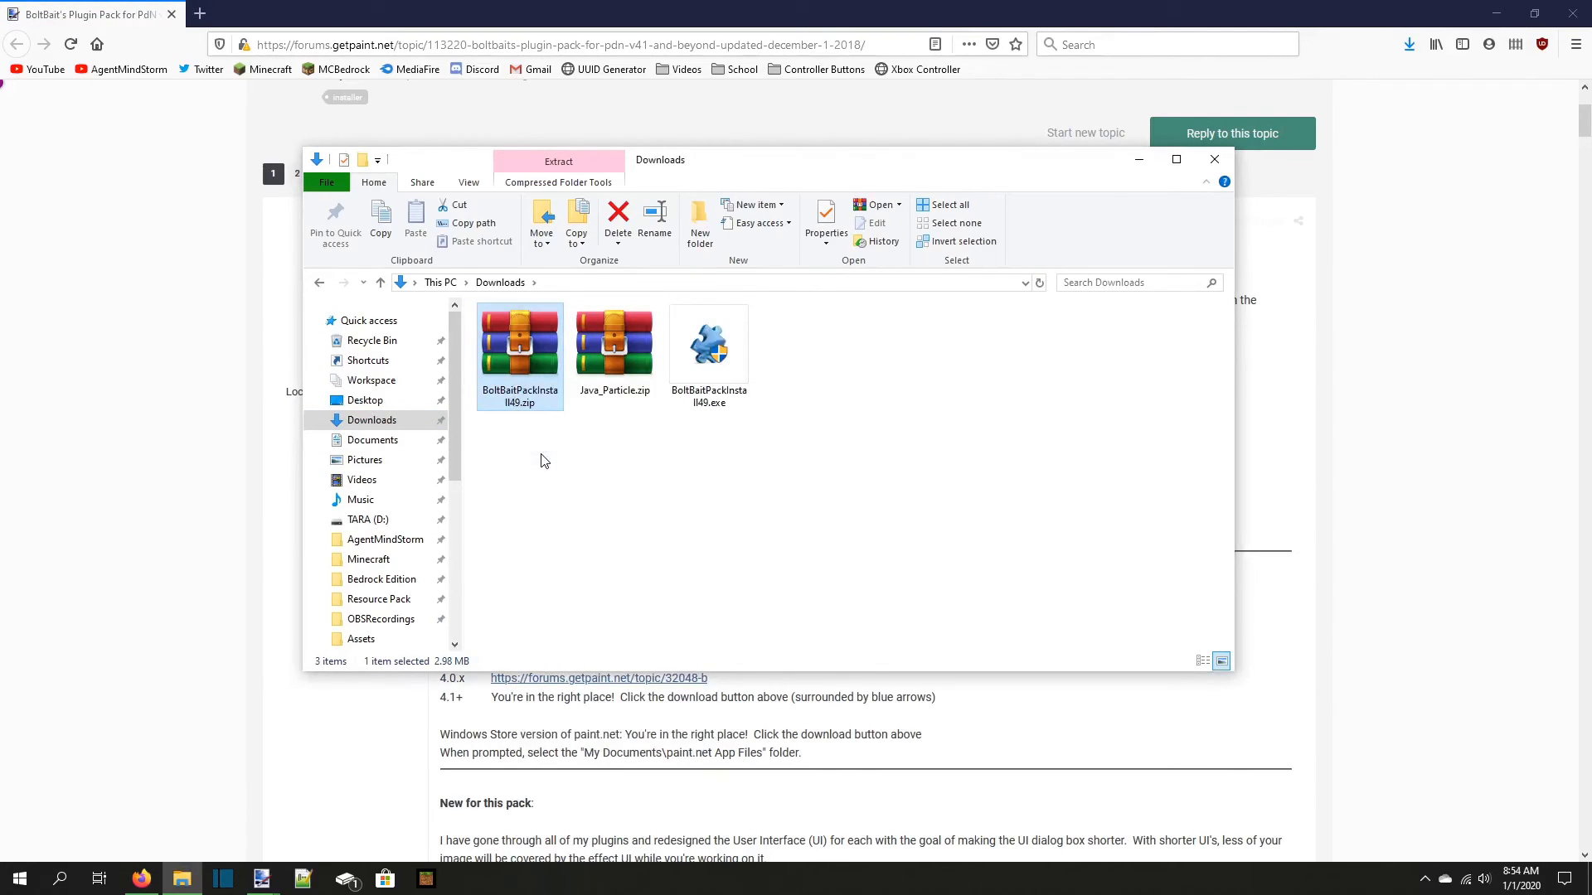
Close face.png and the remaining images without saving, then exit paint.net
{"action": "left_click", "coordinate": [541, 461]}
{"action": "left_click", "coordinate": [262, 879]}
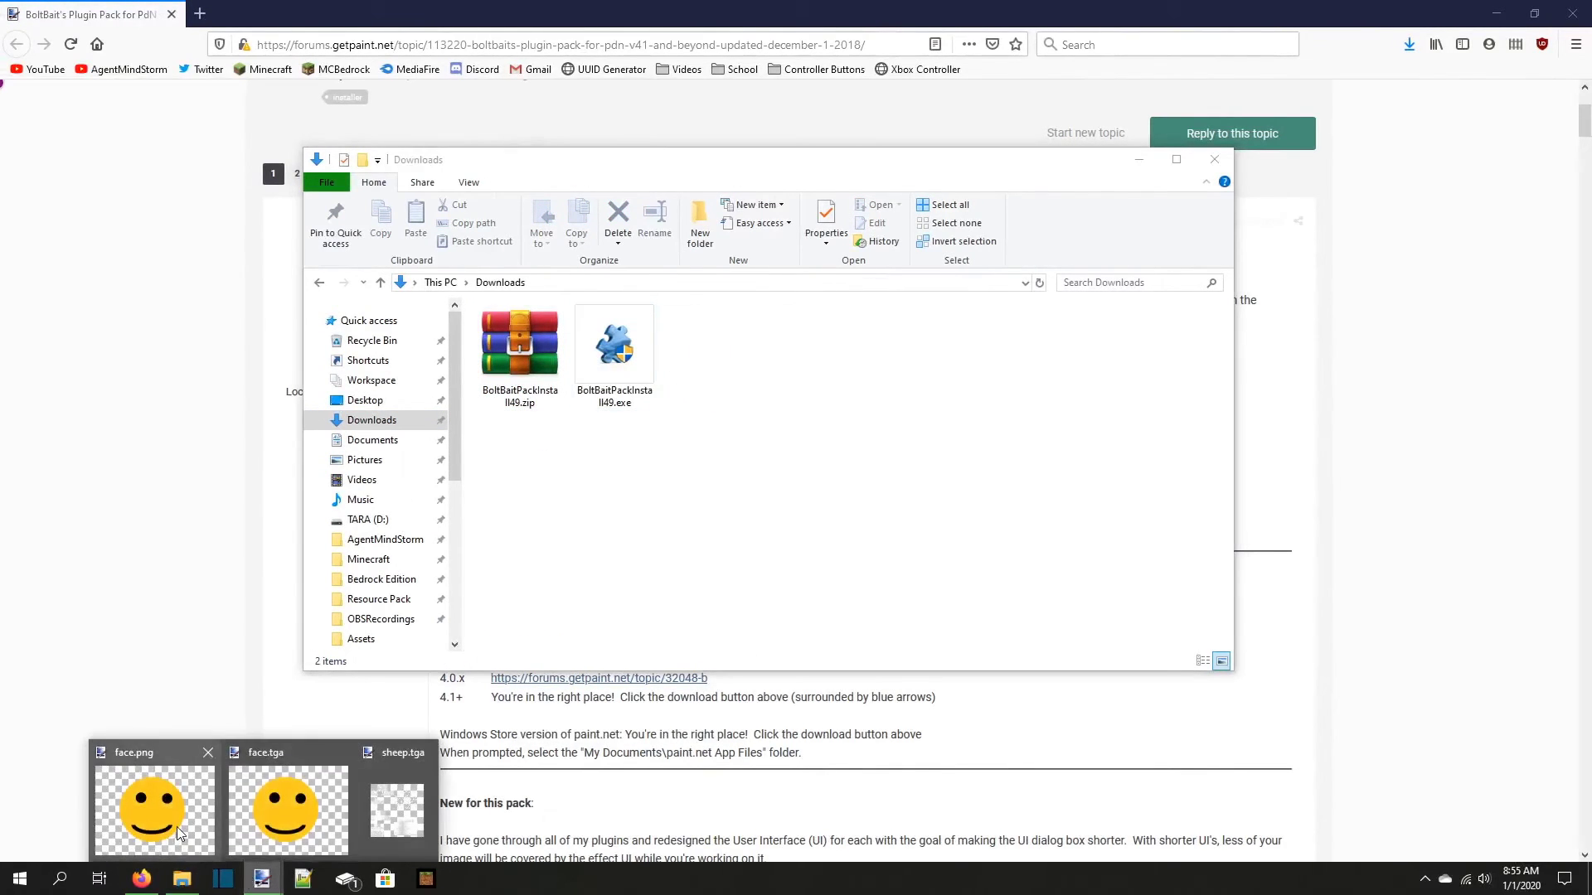
{"action": "left_click", "coordinate": [177, 833]}
{"action": "left_click", "coordinate": [349, 15]}
{"action": "left_click", "coordinate": [713, 529]}
{"action": "left_click", "coordinate": [349, 15]}
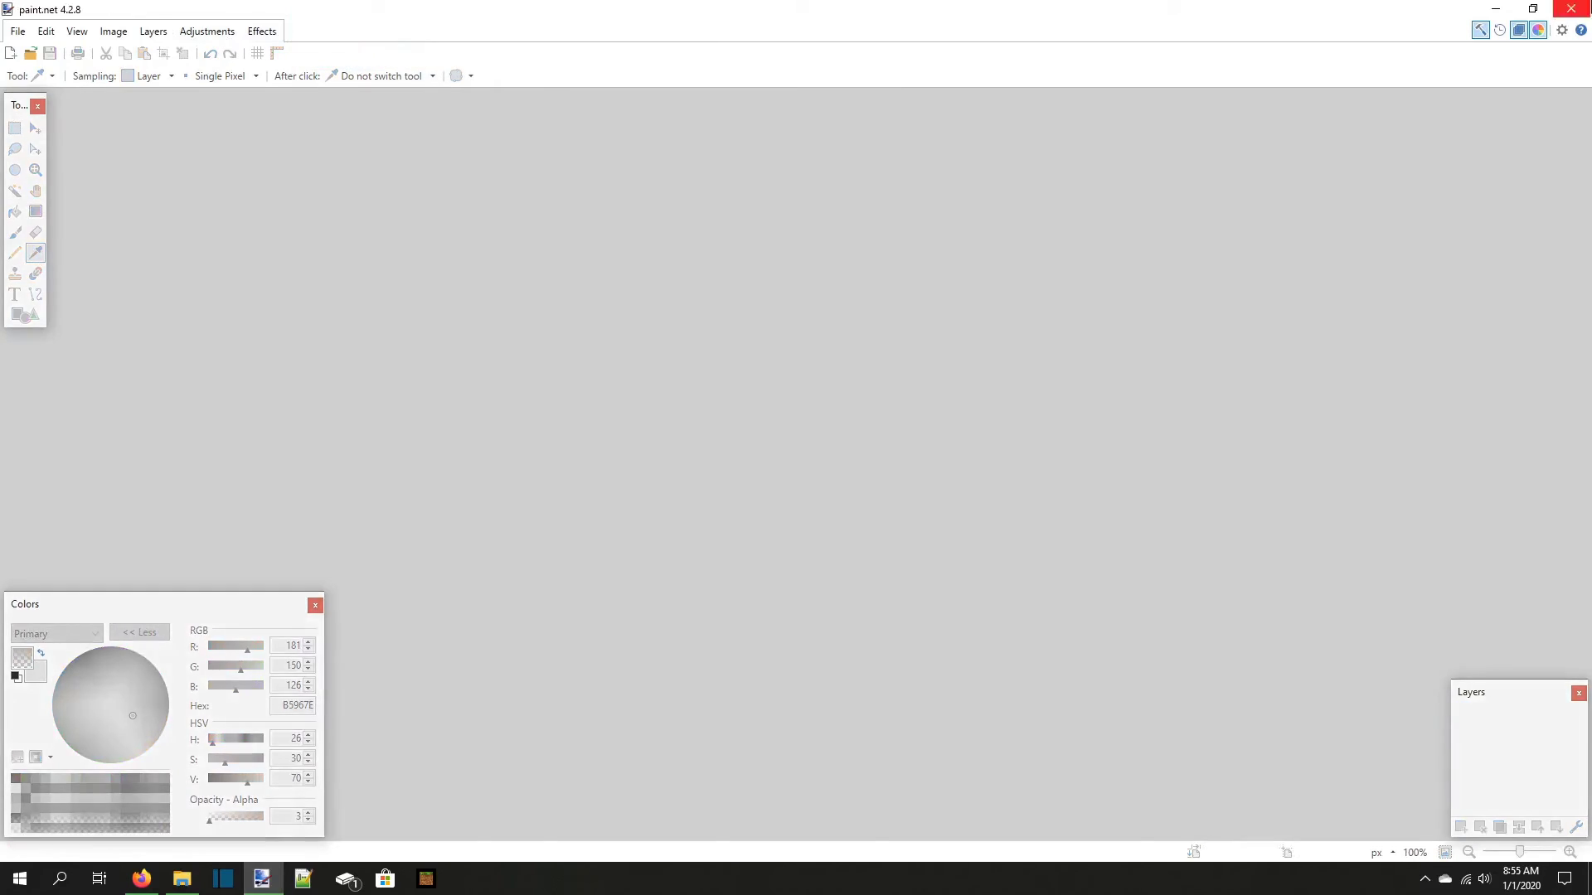
{"action": "left_click", "coordinate": [1571, 8]}
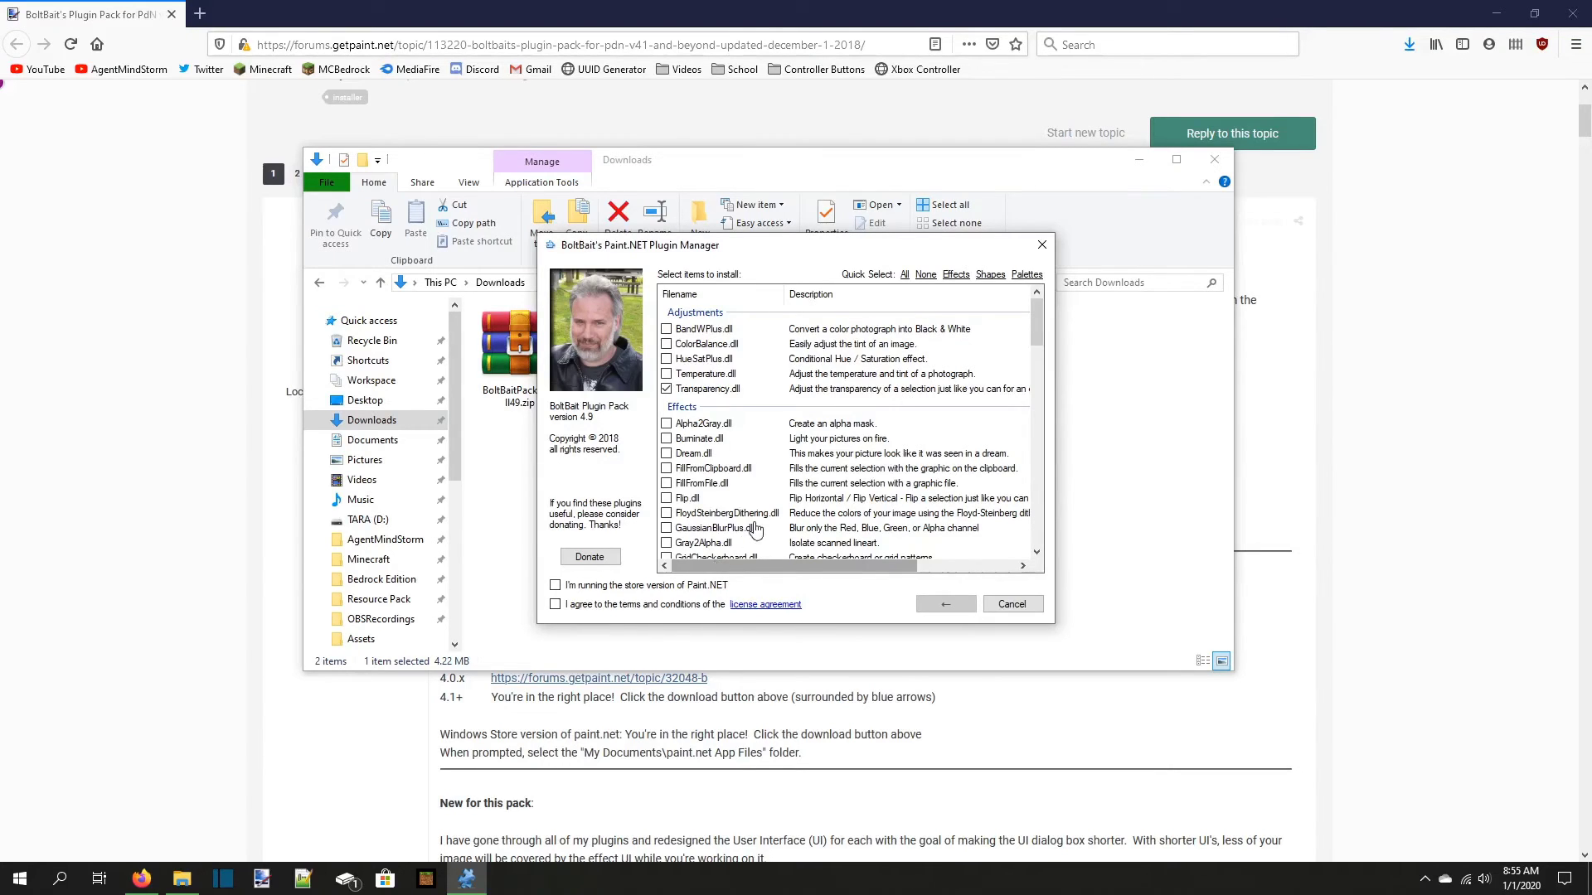
Install Transparency.dll from the plugin list, close the manager, and launch paint.net
{"action": "scroll", "coordinate": [711, 487], "scroll_direction": "down", "scroll_amount": 10}
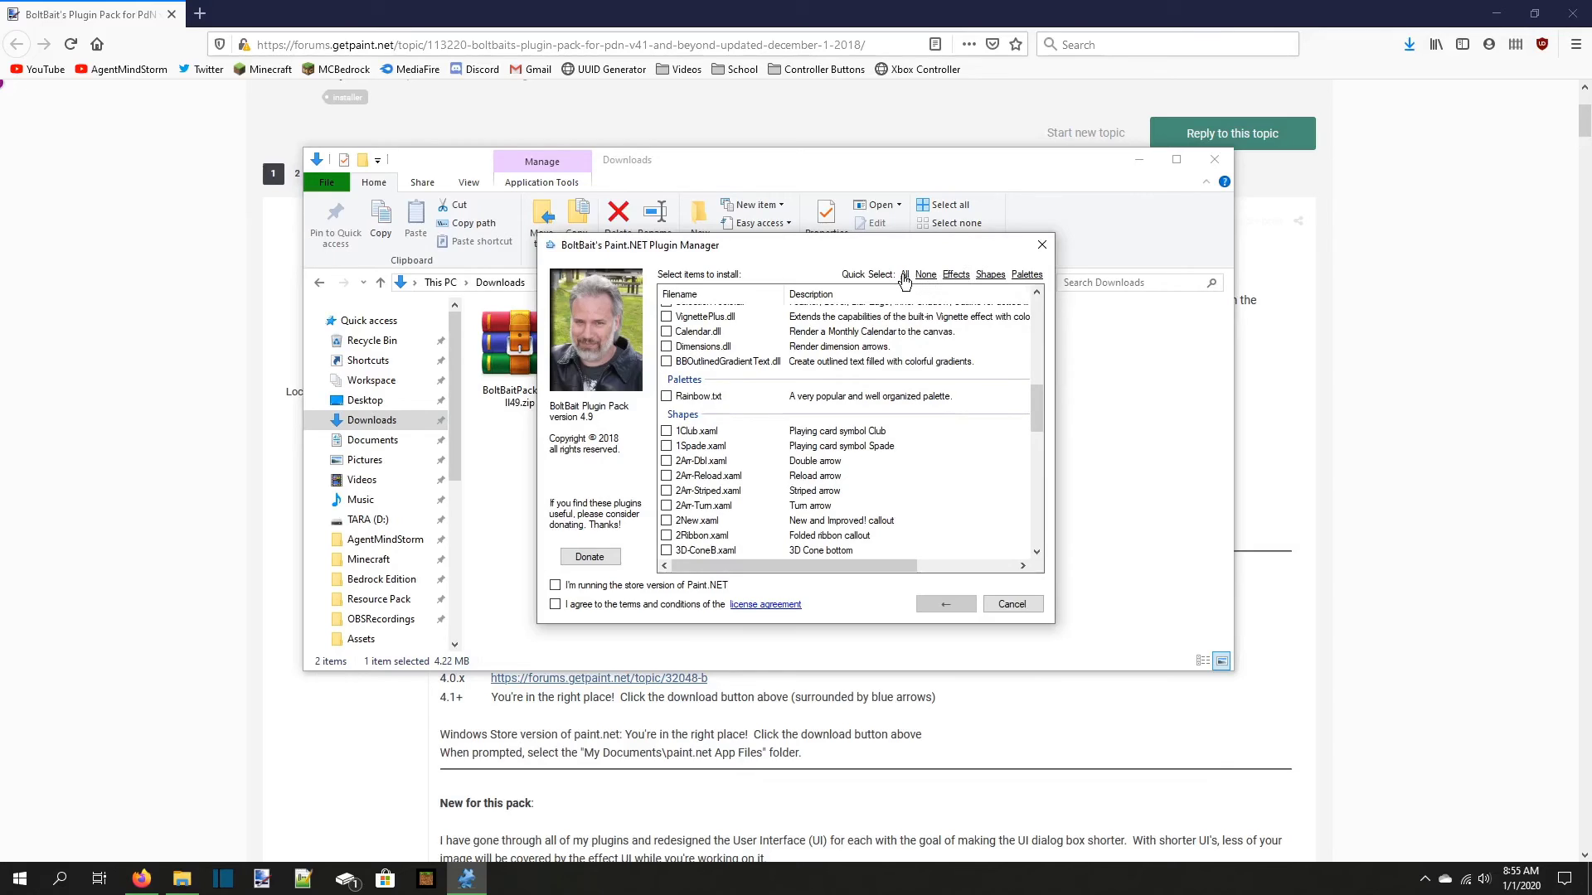
{"action": "scroll", "coordinate": [862, 412], "scroll_direction": "up", "scroll_amount": 10}
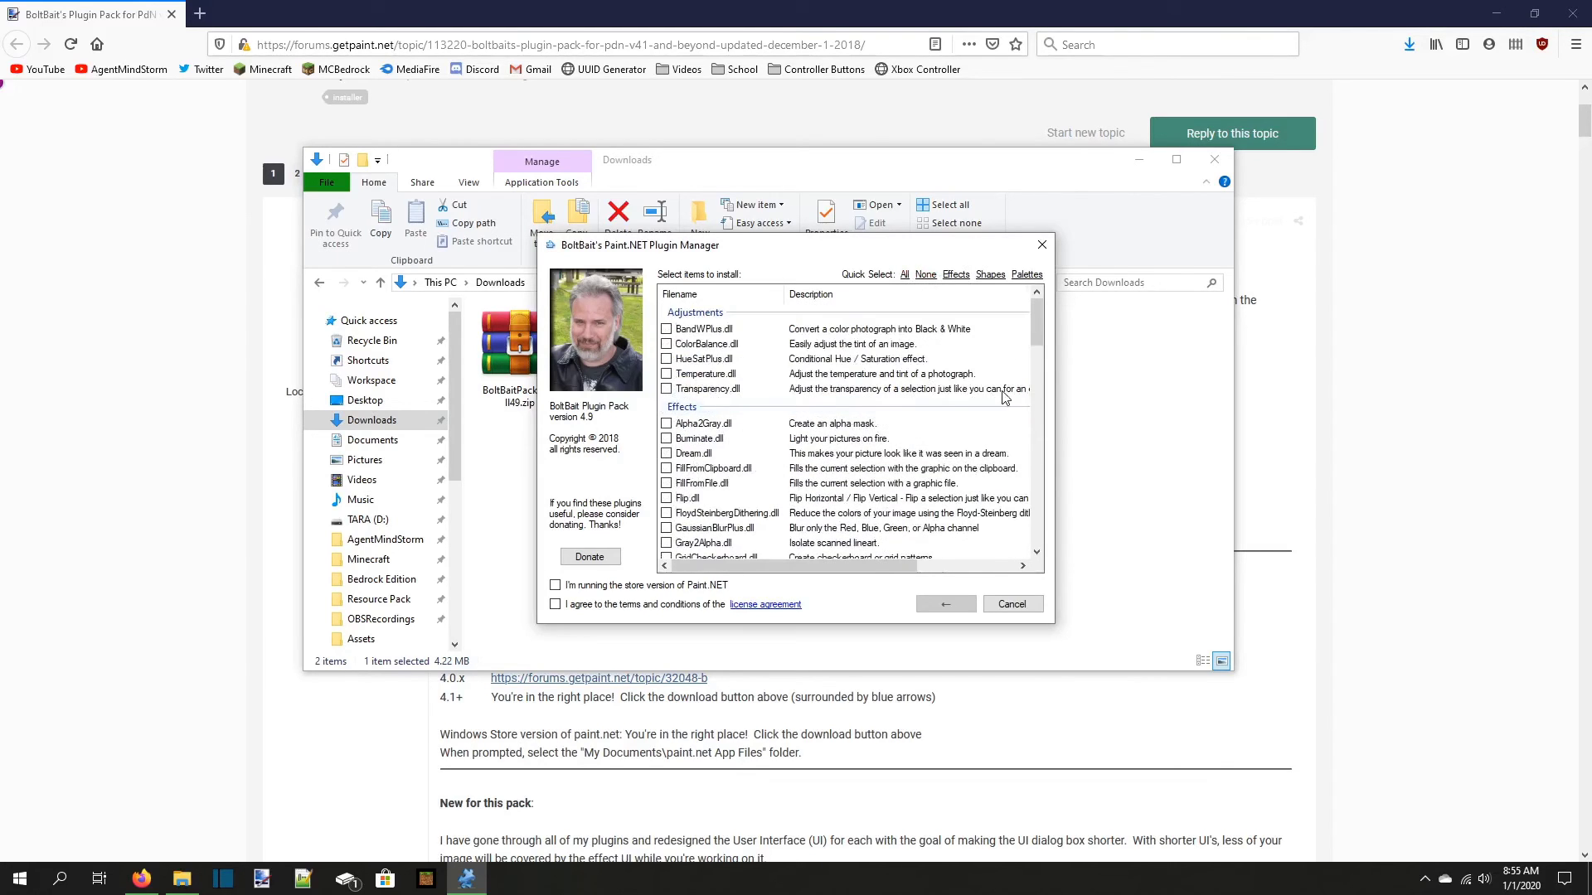
{"action": "scroll", "coordinate": [871, 414], "scroll_direction": "down", "scroll_amount": 10}
{"action": "scroll", "coordinate": [905, 405], "scroll_direction": "up", "scroll_amount": 10}
{"action": "left_click", "coordinate": [921, 610]}
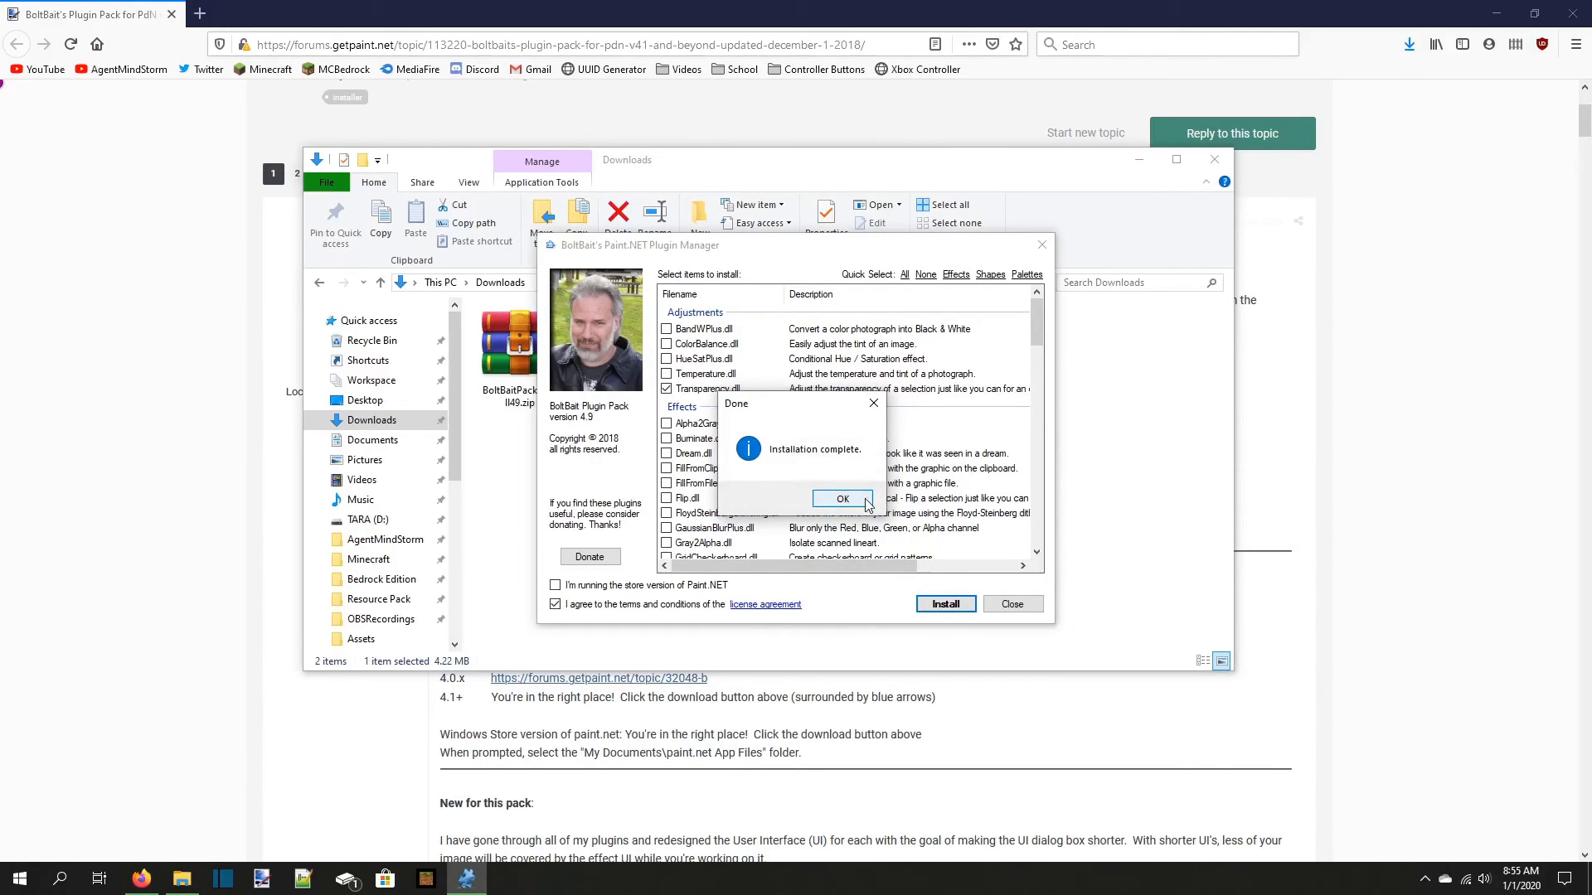
{"action": "left_click", "coordinate": [863, 500]}
{"action": "left_click", "coordinate": [998, 606]}
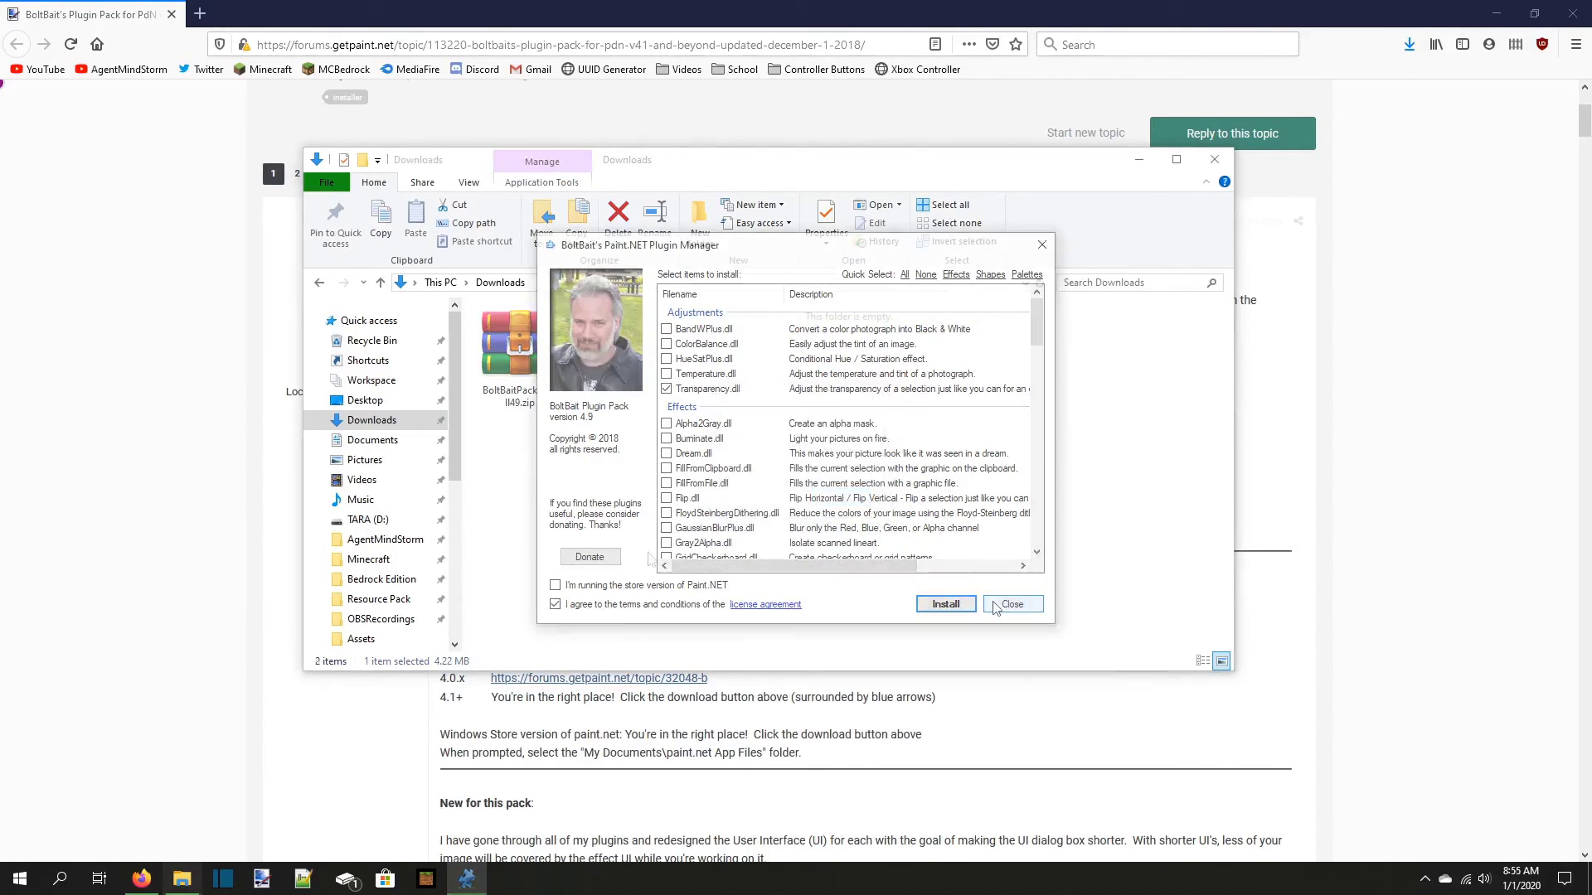
{"action": "left_click", "coordinate": [263, 879]}
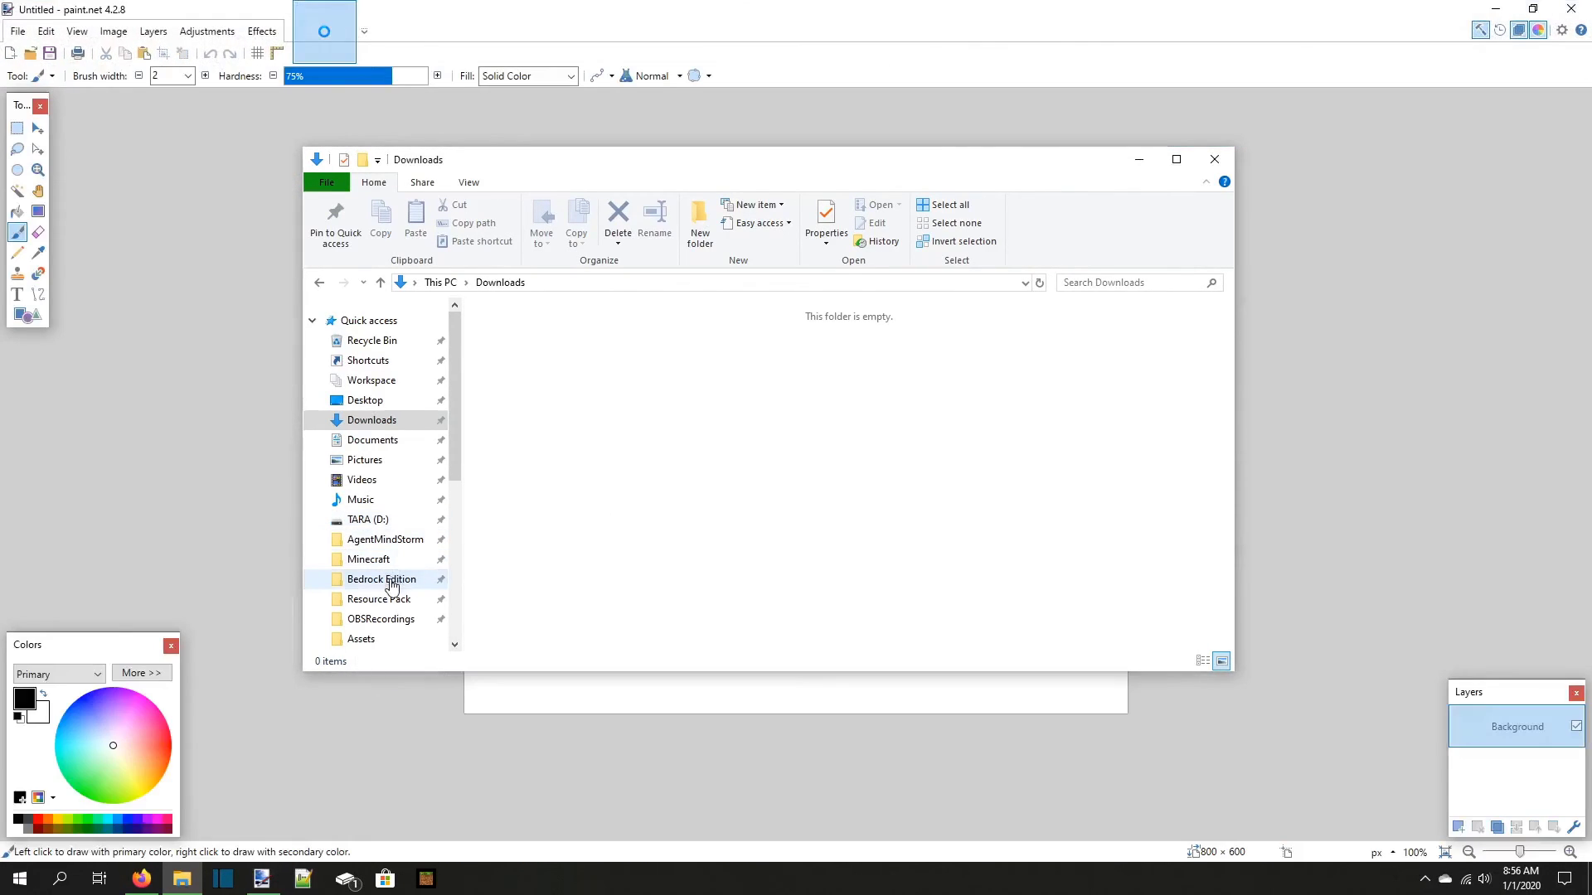
Open the resource pack's textures\entity\sheep\sheep.tga in paint.net
{"action": "left_click", "coordinate": [382, 579]}
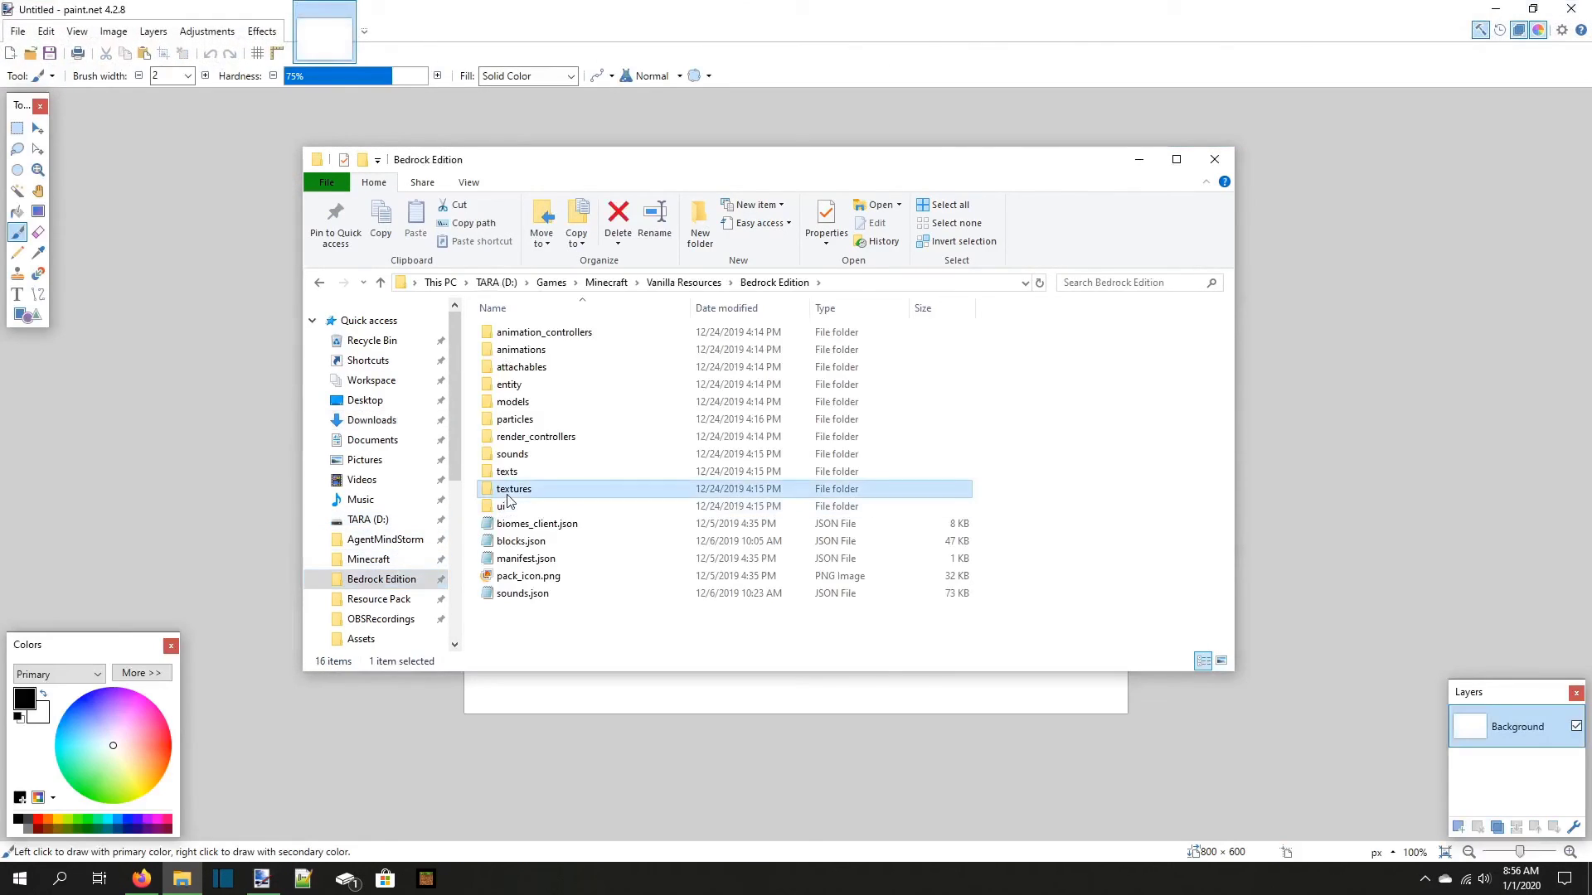
{"action": "double_click", "coordinate": [510, 487]}
{"action": "double_click", "coordinate": [521, 367]}
{"action": "scroll", "coordinate": [530, 504], "scroll_direction": "down", "scroll_amount": 3}
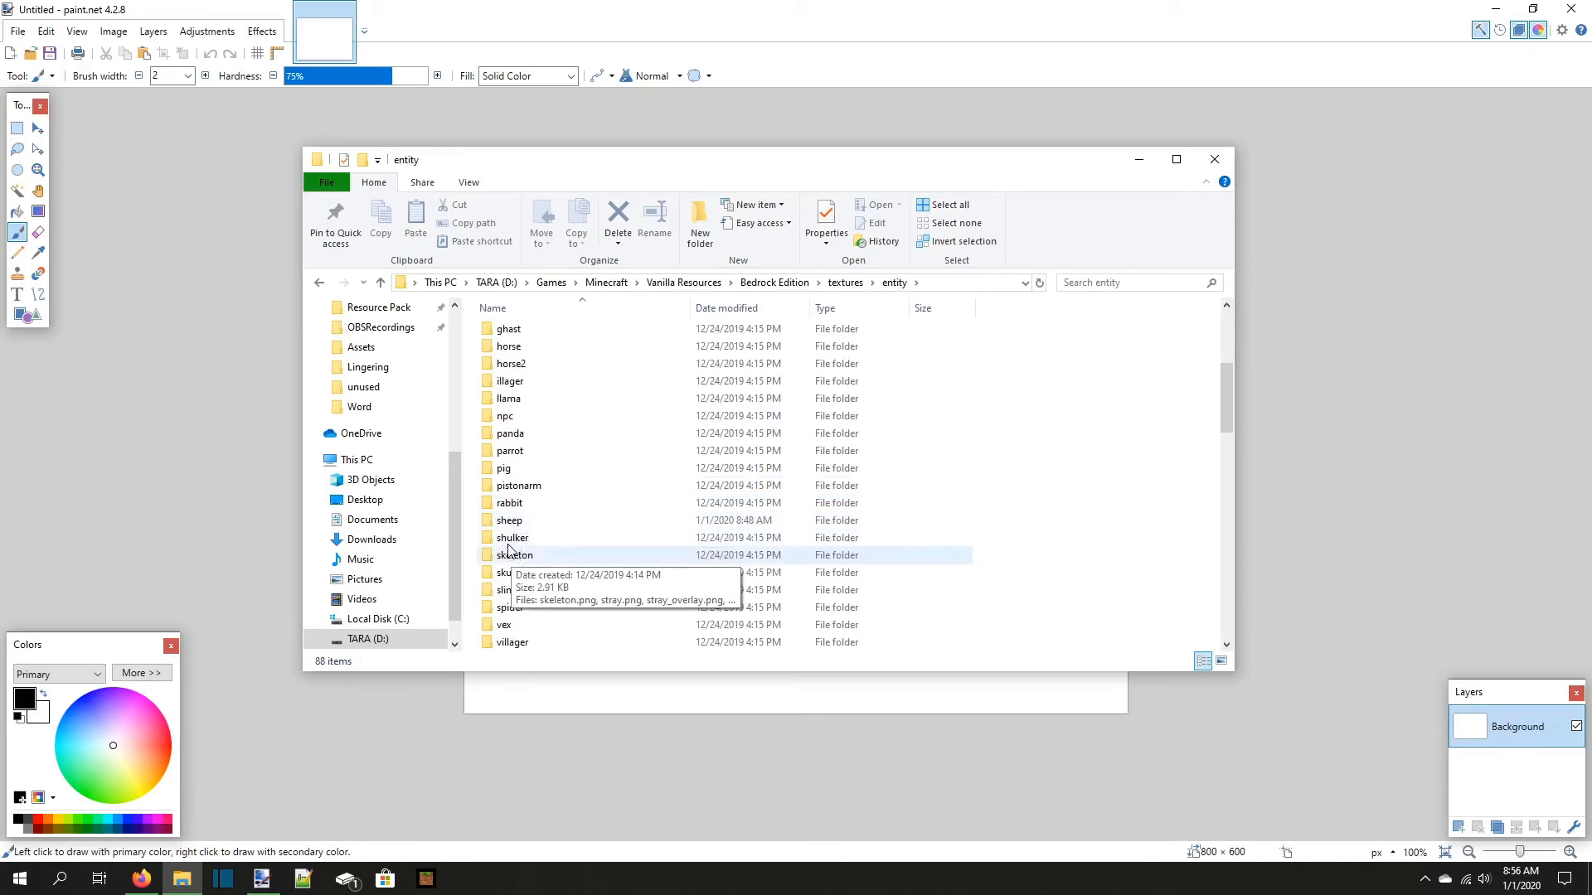
{"action": "double_click", "coordinate": [530, 501]}
{"action": "mouse_move", "coordinate": [536, 399]}
{"action": "left_mouse_down"}
{"action": "mouse_move", "coordinate": [356, 386]}
{"action": "mouse_move", "coordinate": [713, 454]}
{"action": "left_mouse_up"}
{"action": "left_click", "coordinate": [711, 448]}
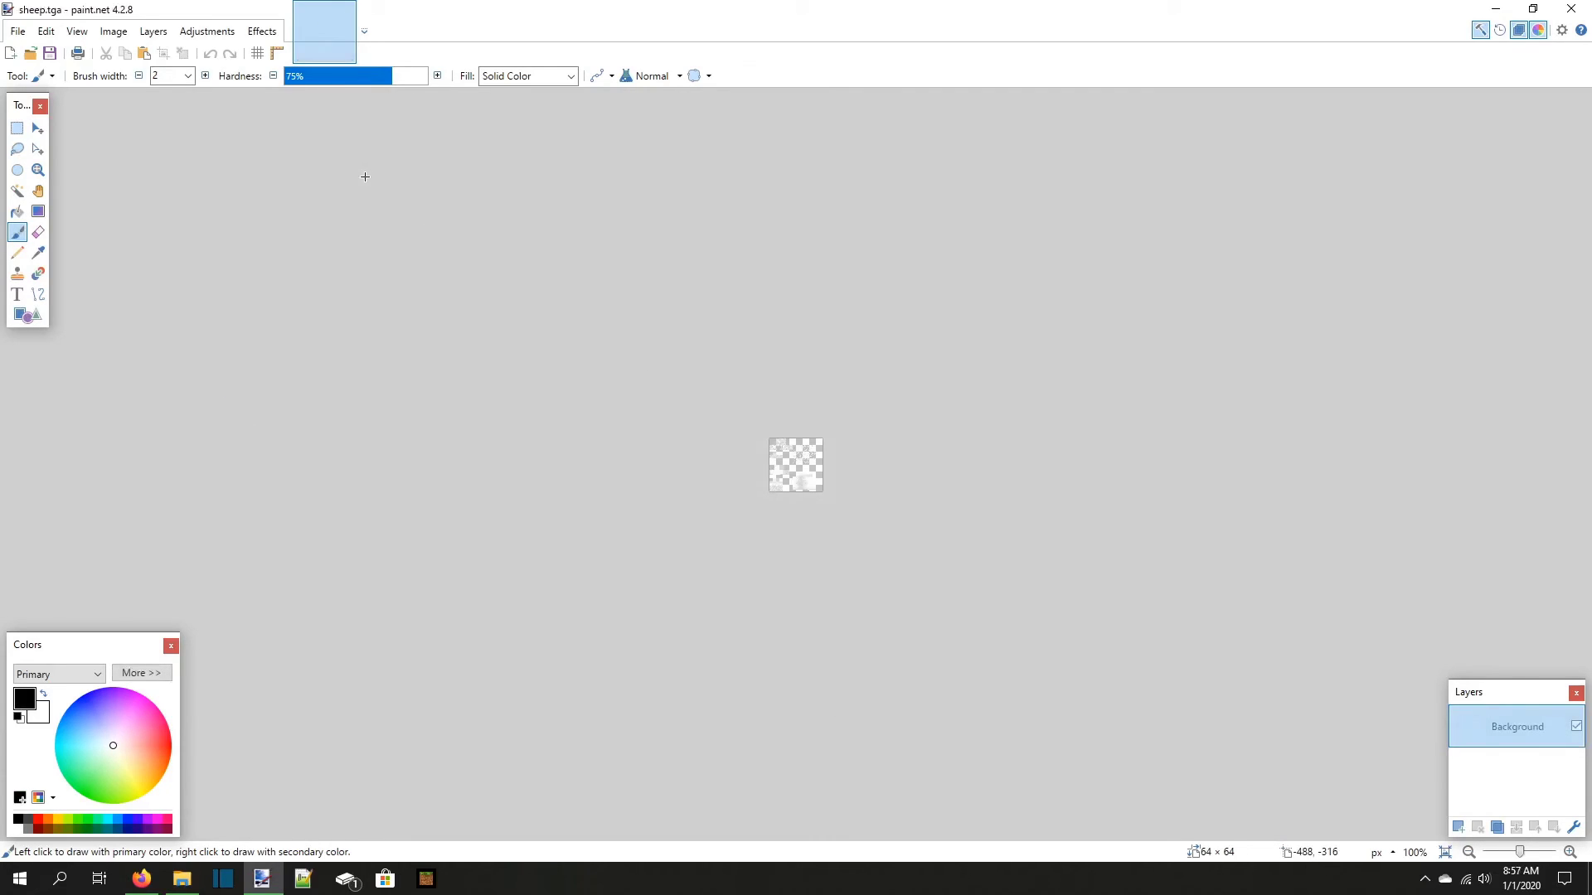
Select the whole image and apply the Transparency adjustment at 100
{"action": "key", "text": "ctrl+a"}
{"action": "scroll", "coordinate": [794, 467], "scroll_direction": "up", "scroll_amount": 5}
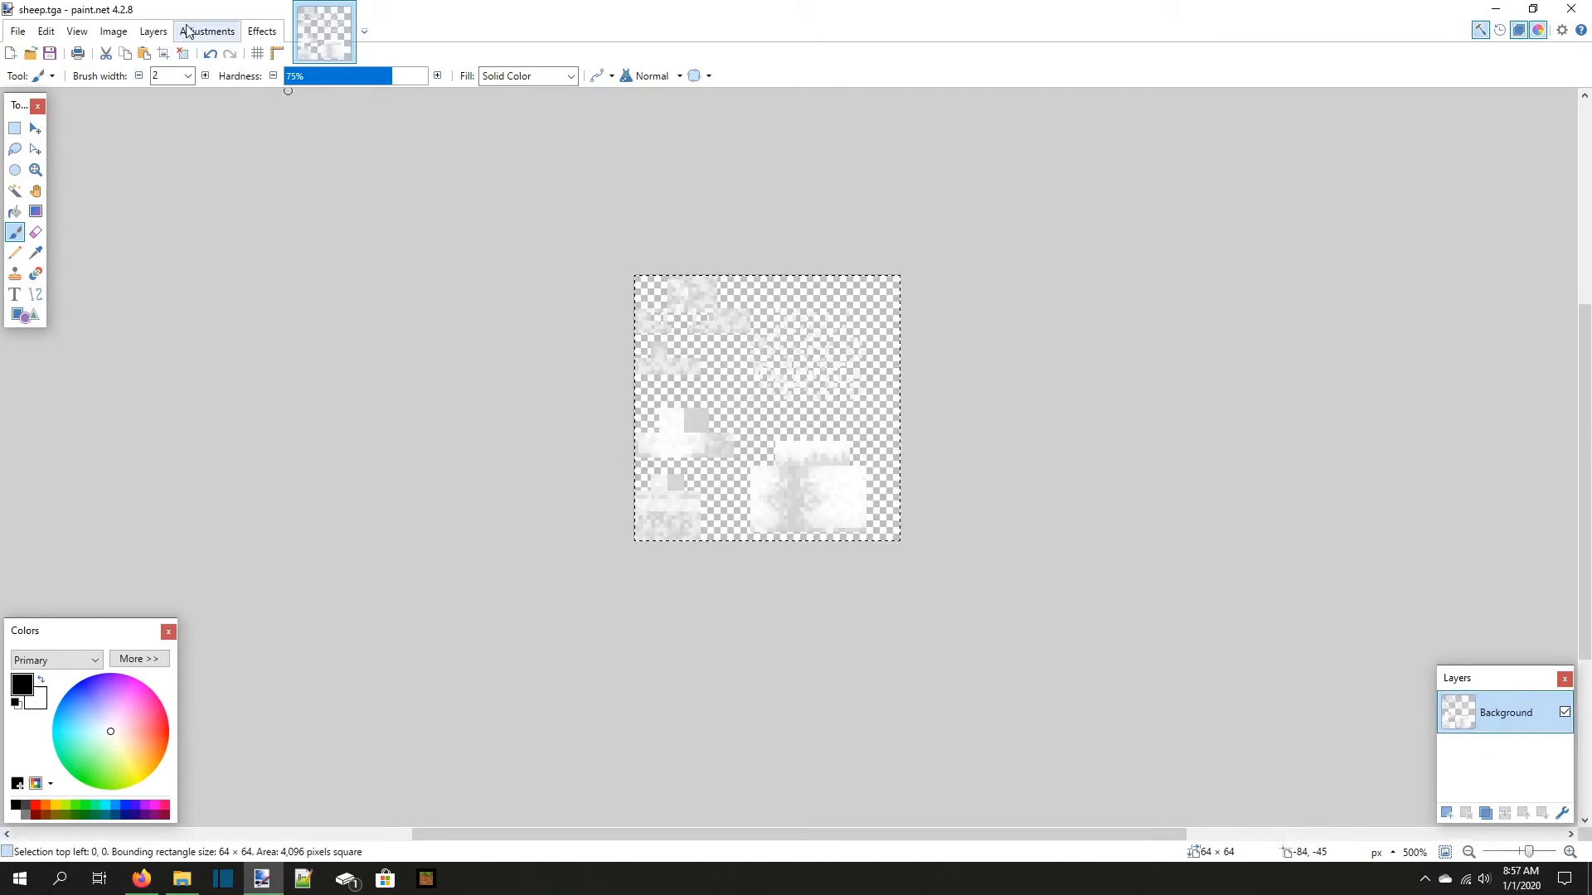
{"action": "left_click", "coordinate": [198, 35]}
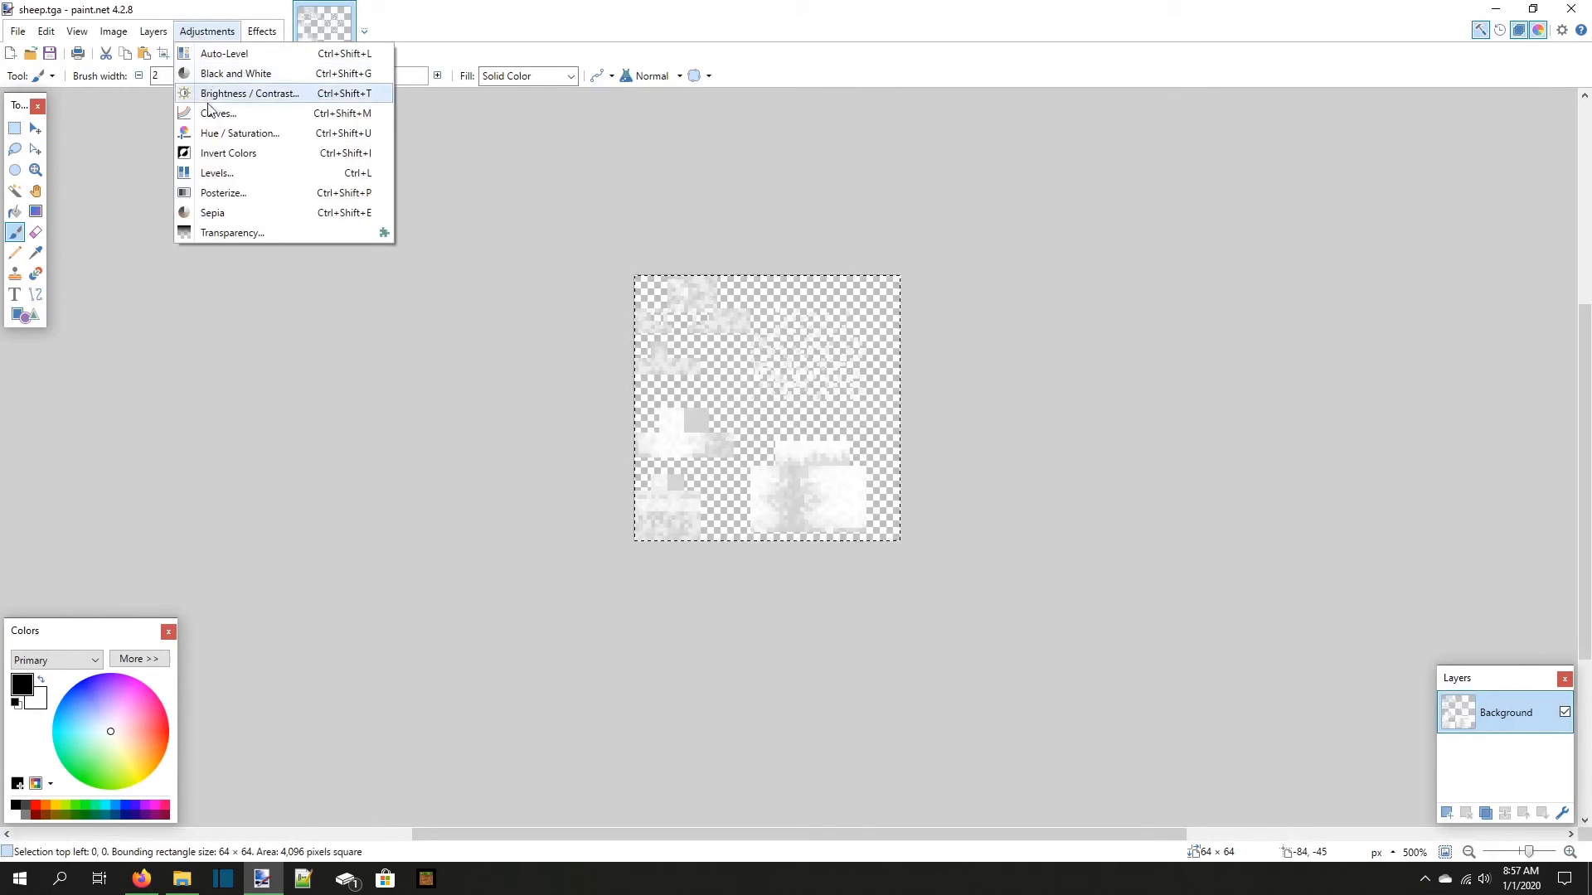
{"action": "left_click", "coordinate": [231, 232]}
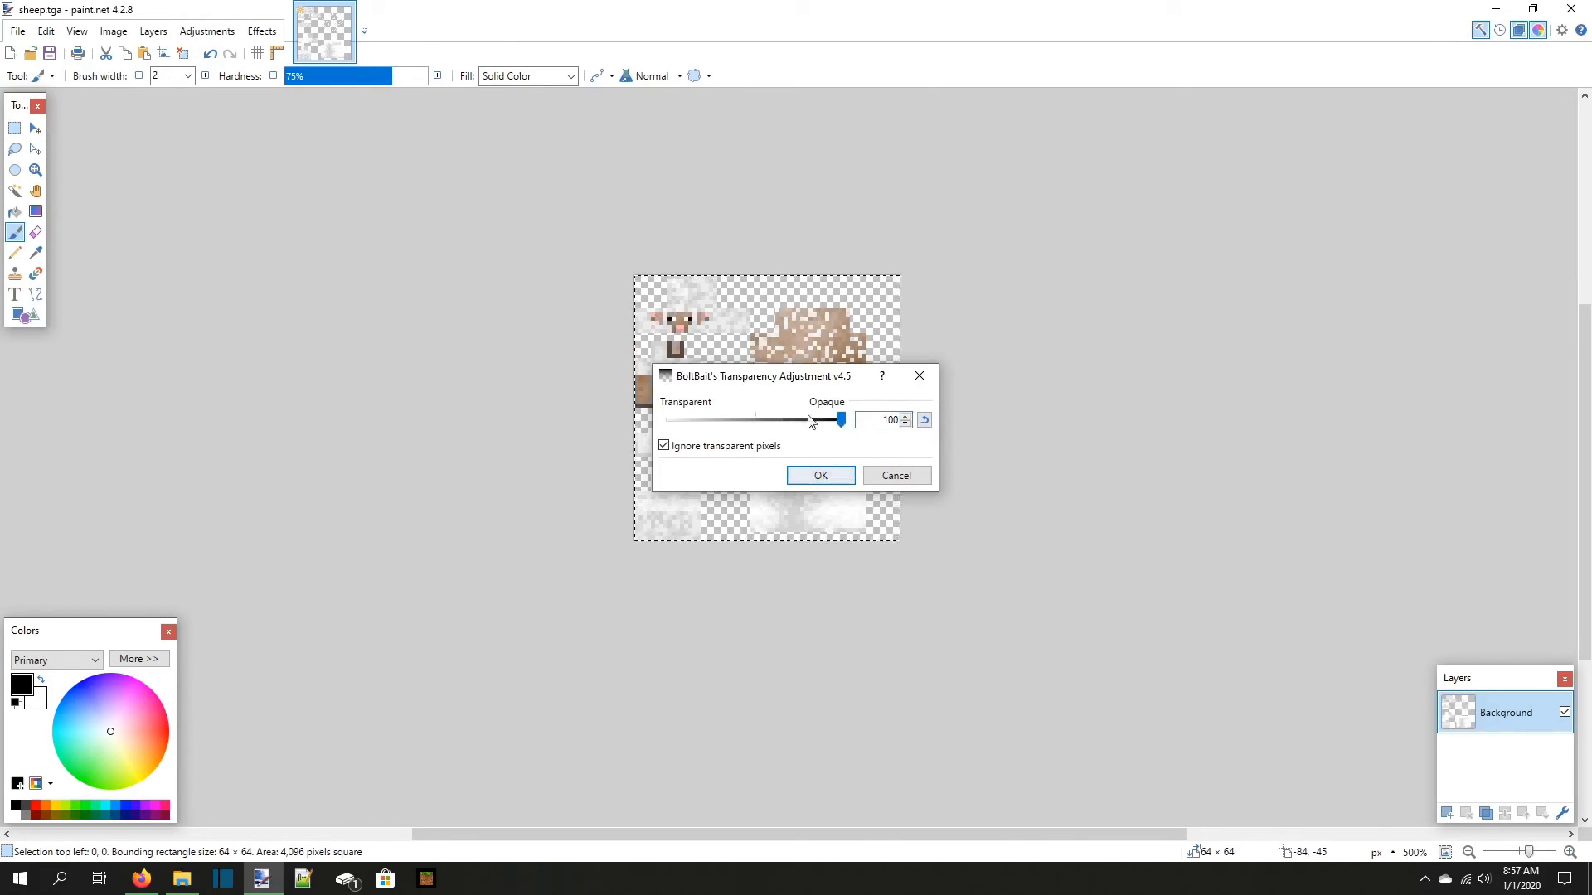
{"action": "mouse_move", "coordinate": [794, 378]}
{"action": "left_mouse_down"}
{"action": "mouse_move", "coordinate": [412, 448]}
{"action": "mouse_move", "coordinate": [804, 398]}
{"action": "mouse_move", "coordinate": [771, 379]}
{"action": "left_mouse_up"}
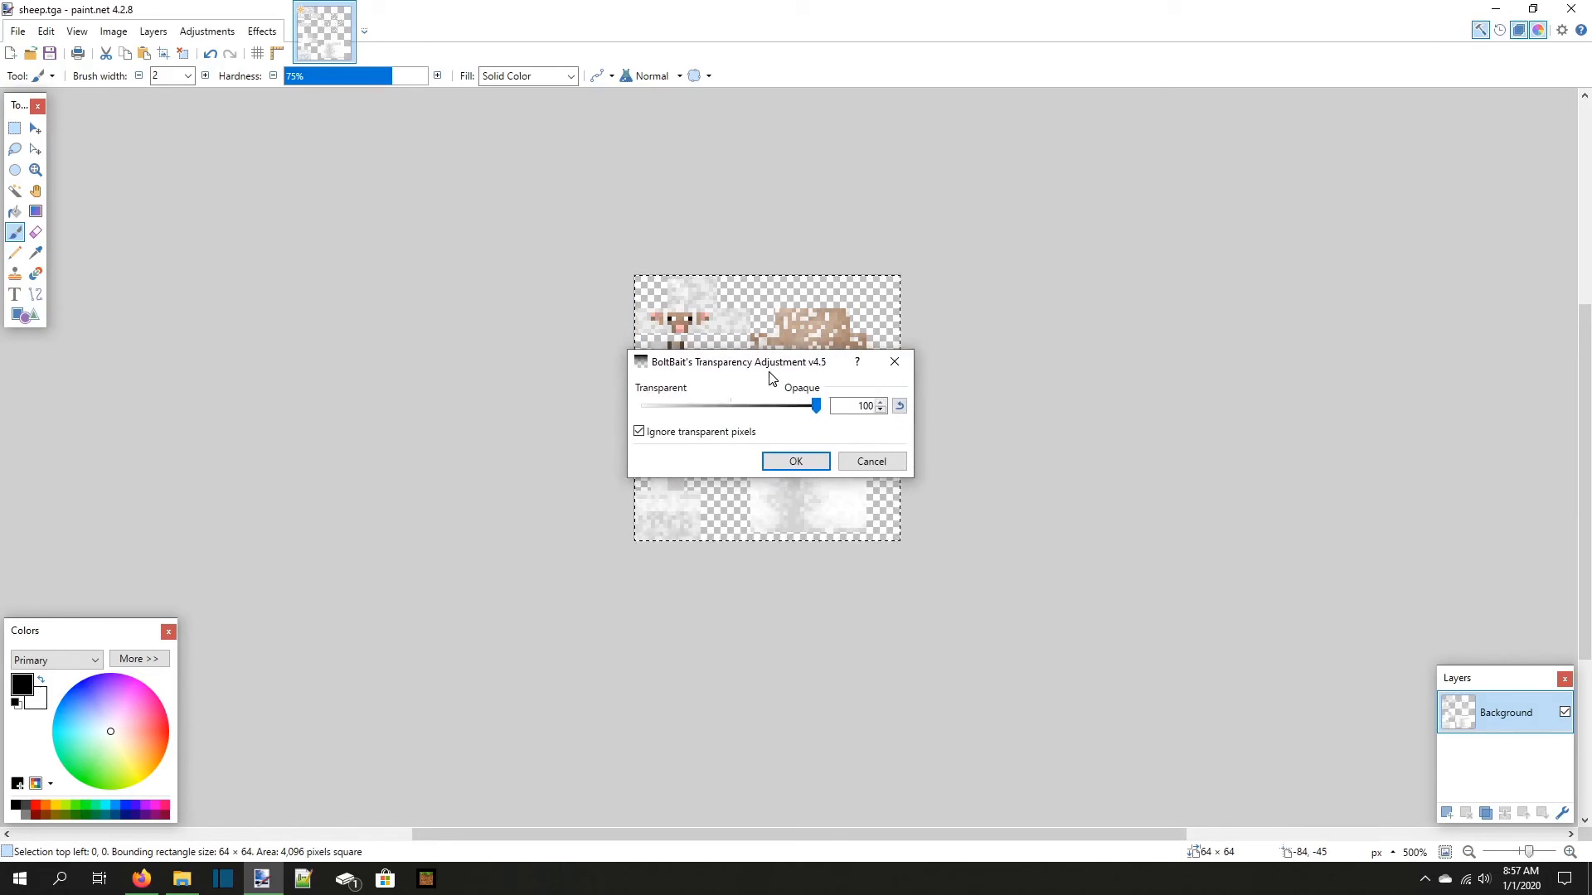
{"action": "left_click", "coordinate": [794, 461]}
{"action": "scroll", "coordinate": [755, 347], "scroll_direction": "up", "scroll_amount": 2}
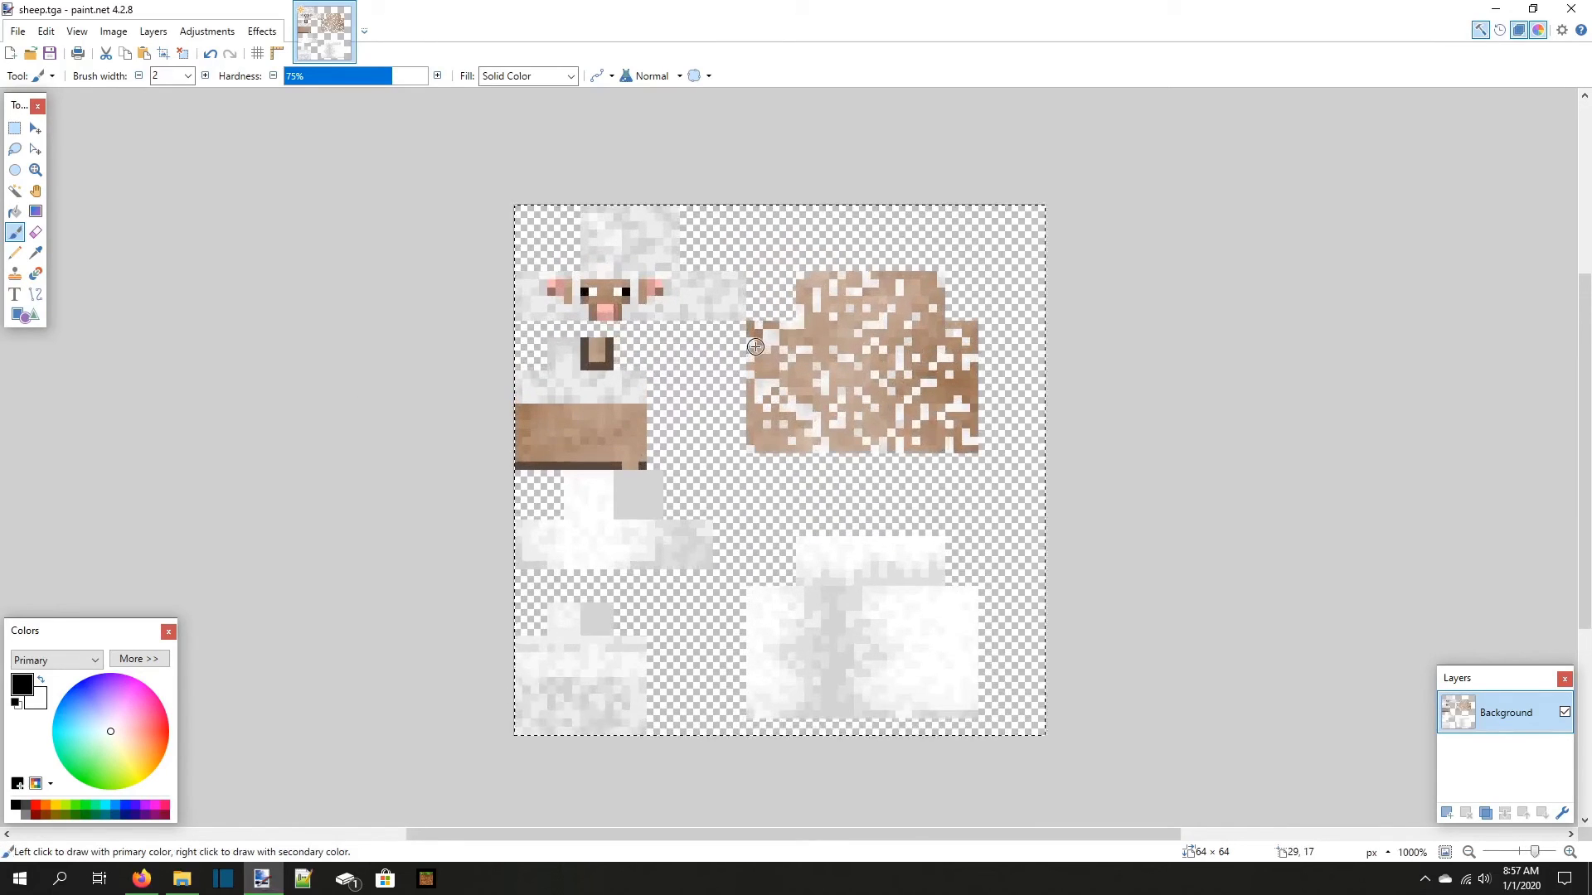
{"action": "scroll", "coordinate": [756, 347], "scroll_direction": "up", "scroll_amount": 1}
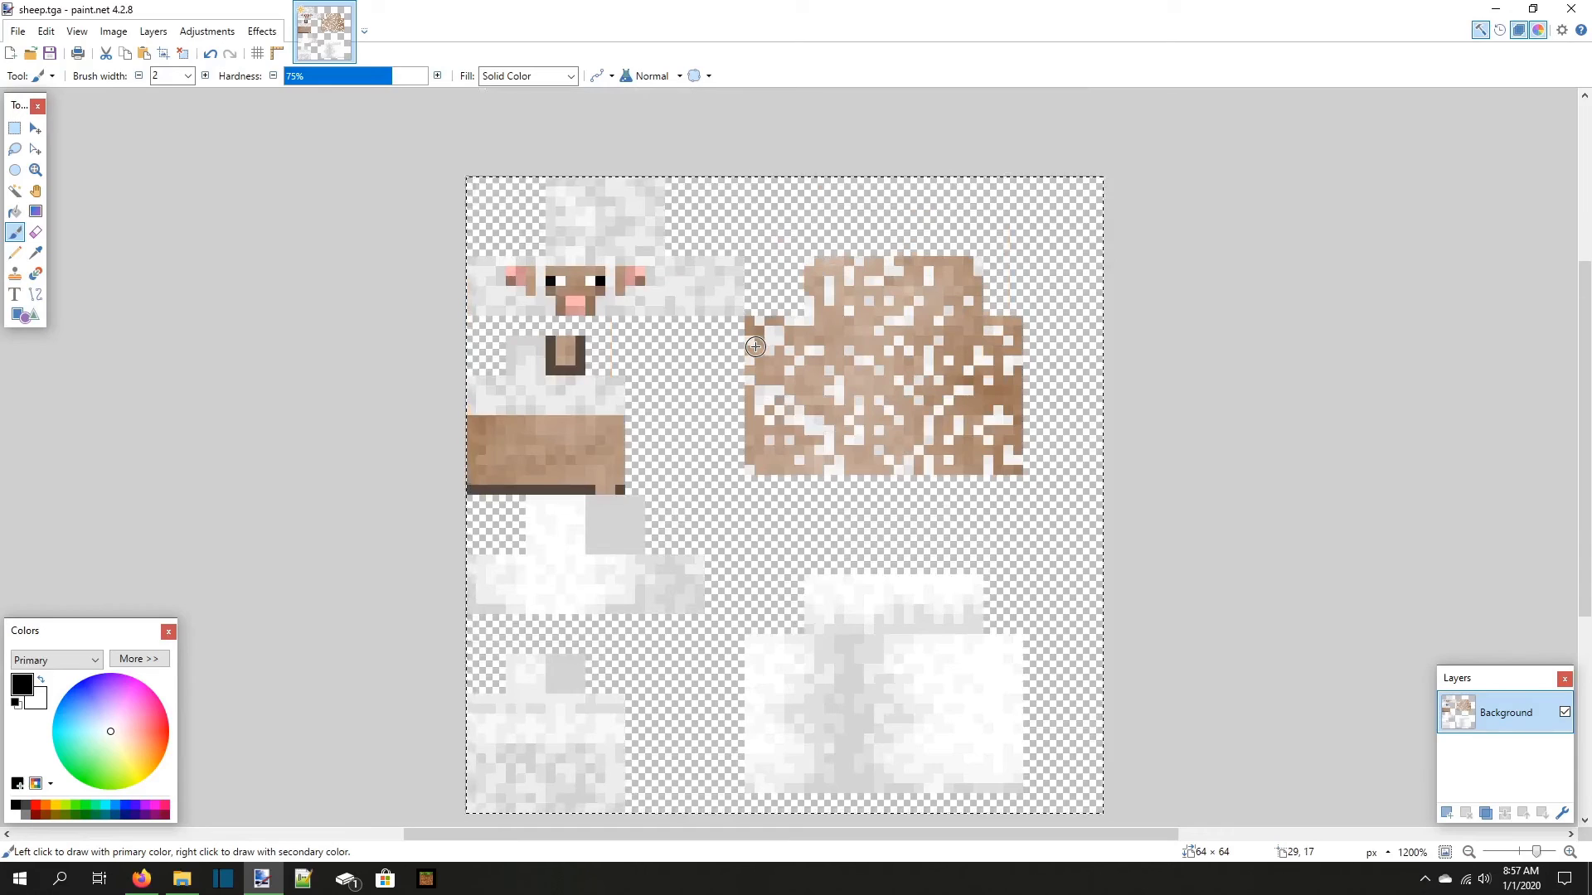
Save a PNG copy named sheep.png in the sheep folder with default settings
{"action": "key", "text": "ctrl+shift+s"}
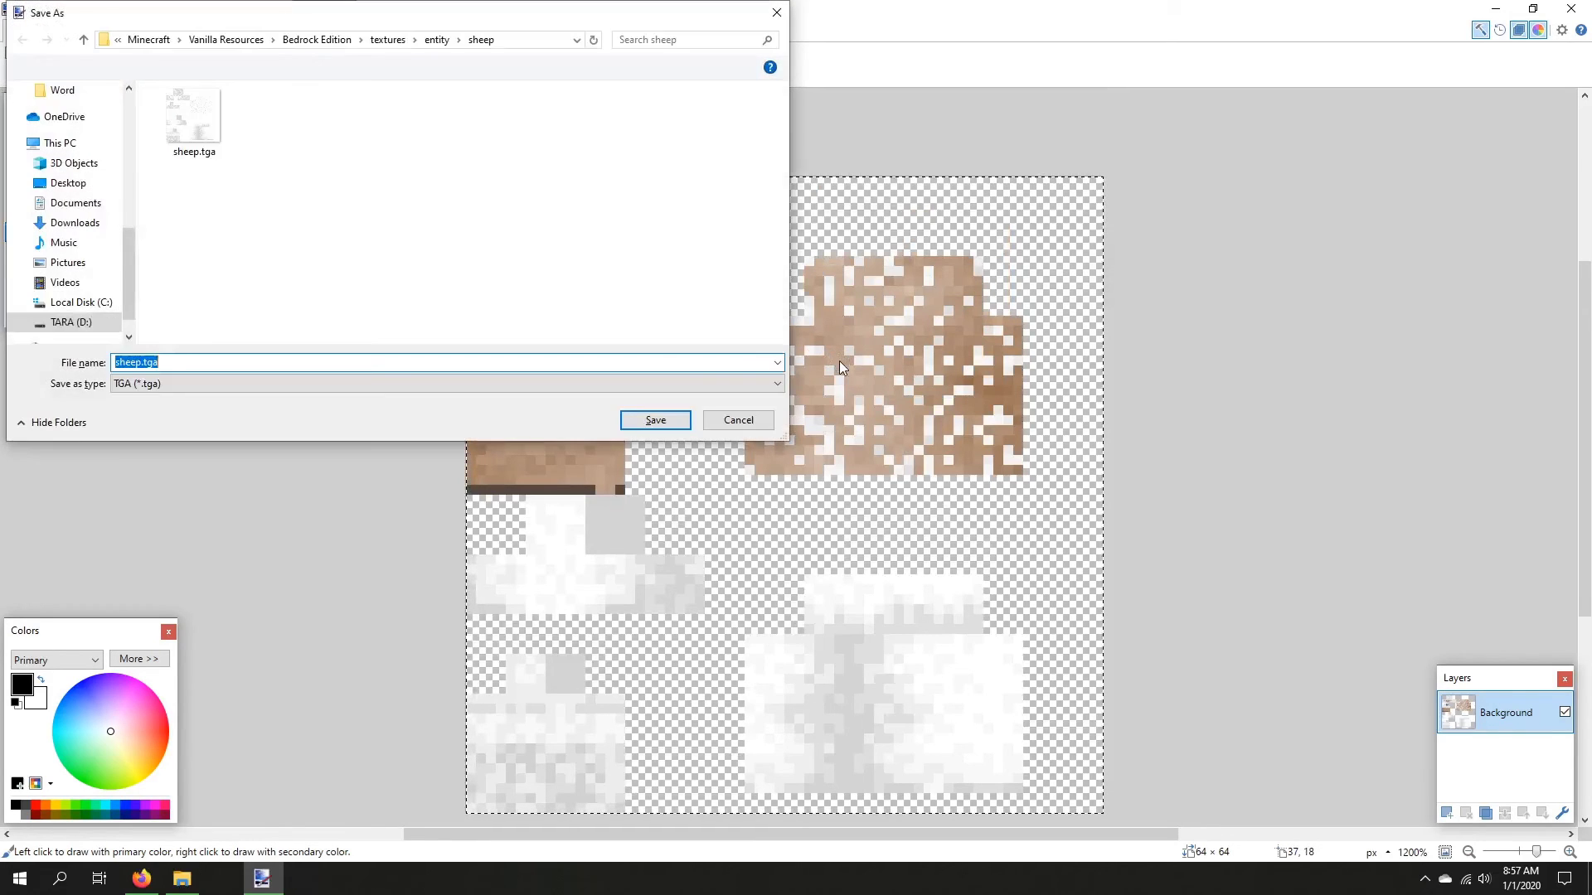
{"action": "left_click", "coordinate": [125, 384]}
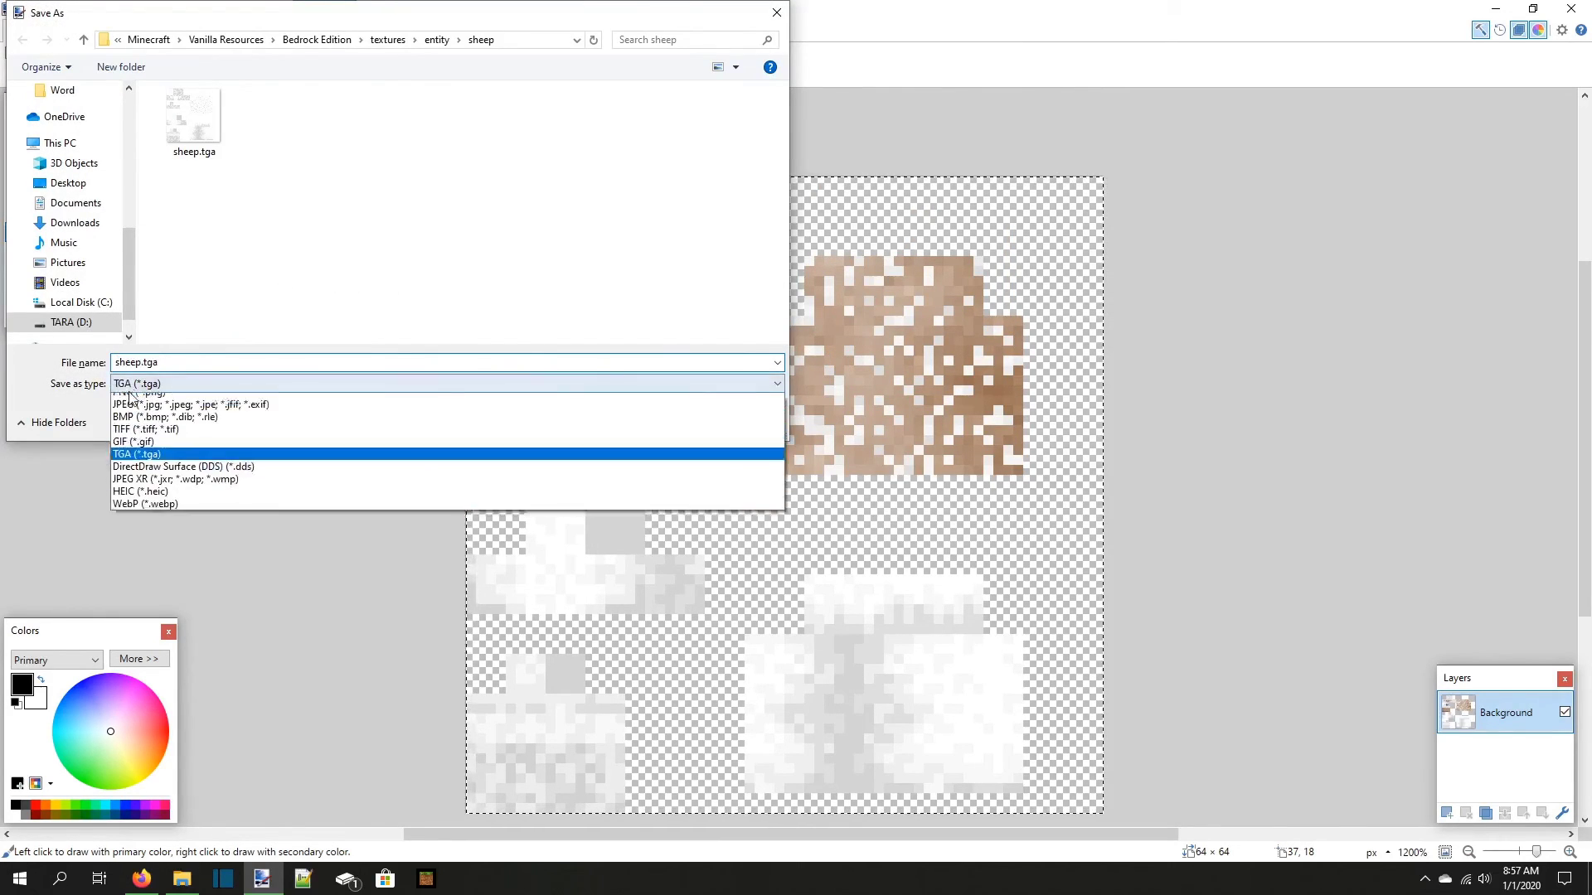
{"action": "left_click", "coordinate": [133, 411]}
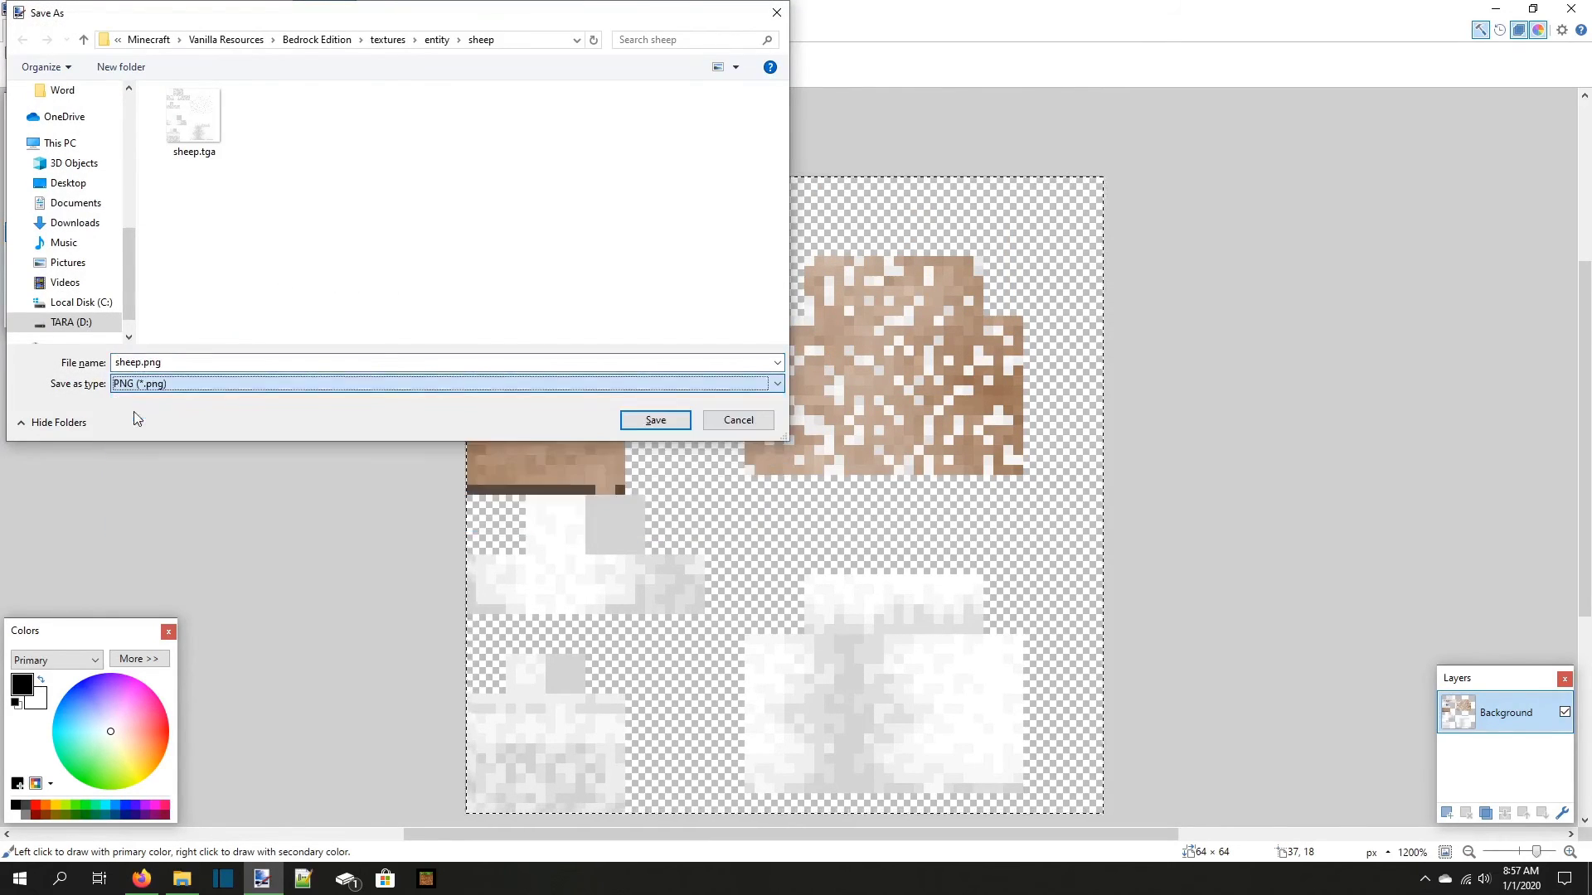
{"action": "left_click", "coordinate": [632, 422]}
{"action": "left_click", "coordinate": [912, 575]}
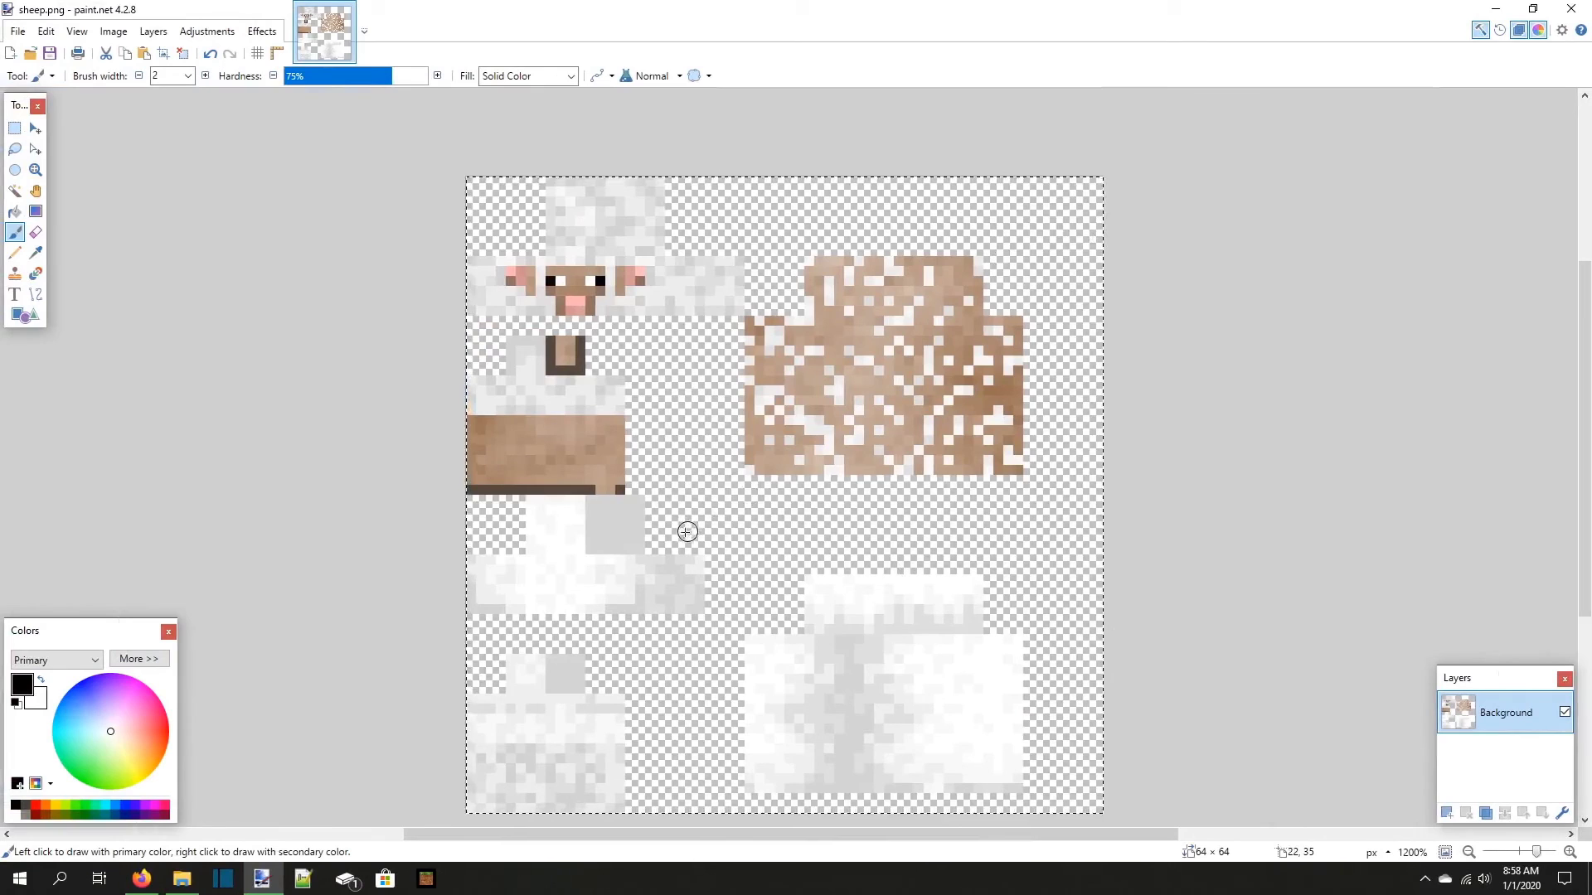
{"action": "key", "text": "ctrl+d"}
{"action": "scroll", "coordinate": [409, 460], "scroll_direction": "down", "scroll_amount": 1}
{"action": "scroll", "coordinate": [408, 461], "scroll_direction": "up", "scroll_amount": 1}
{"action": "left_click", "coordinate": [158, 730]}
{"action": "left_click_drag", "start_coordinate": [632, 425], "coordinate": [453, 438]}
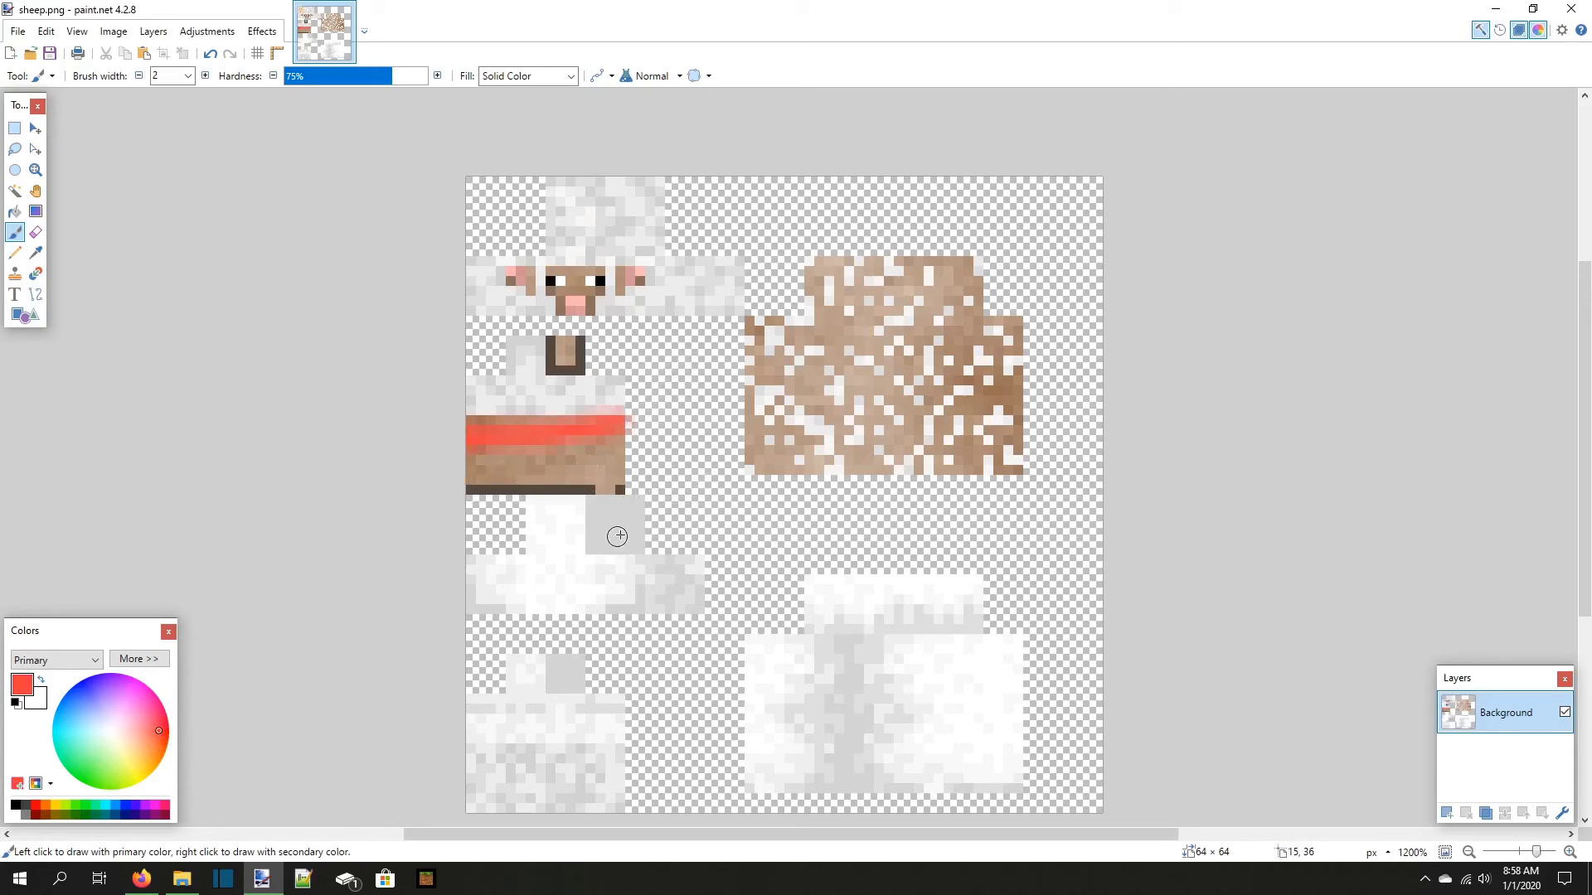
{"action": "key", "text": "ctrl+z"}
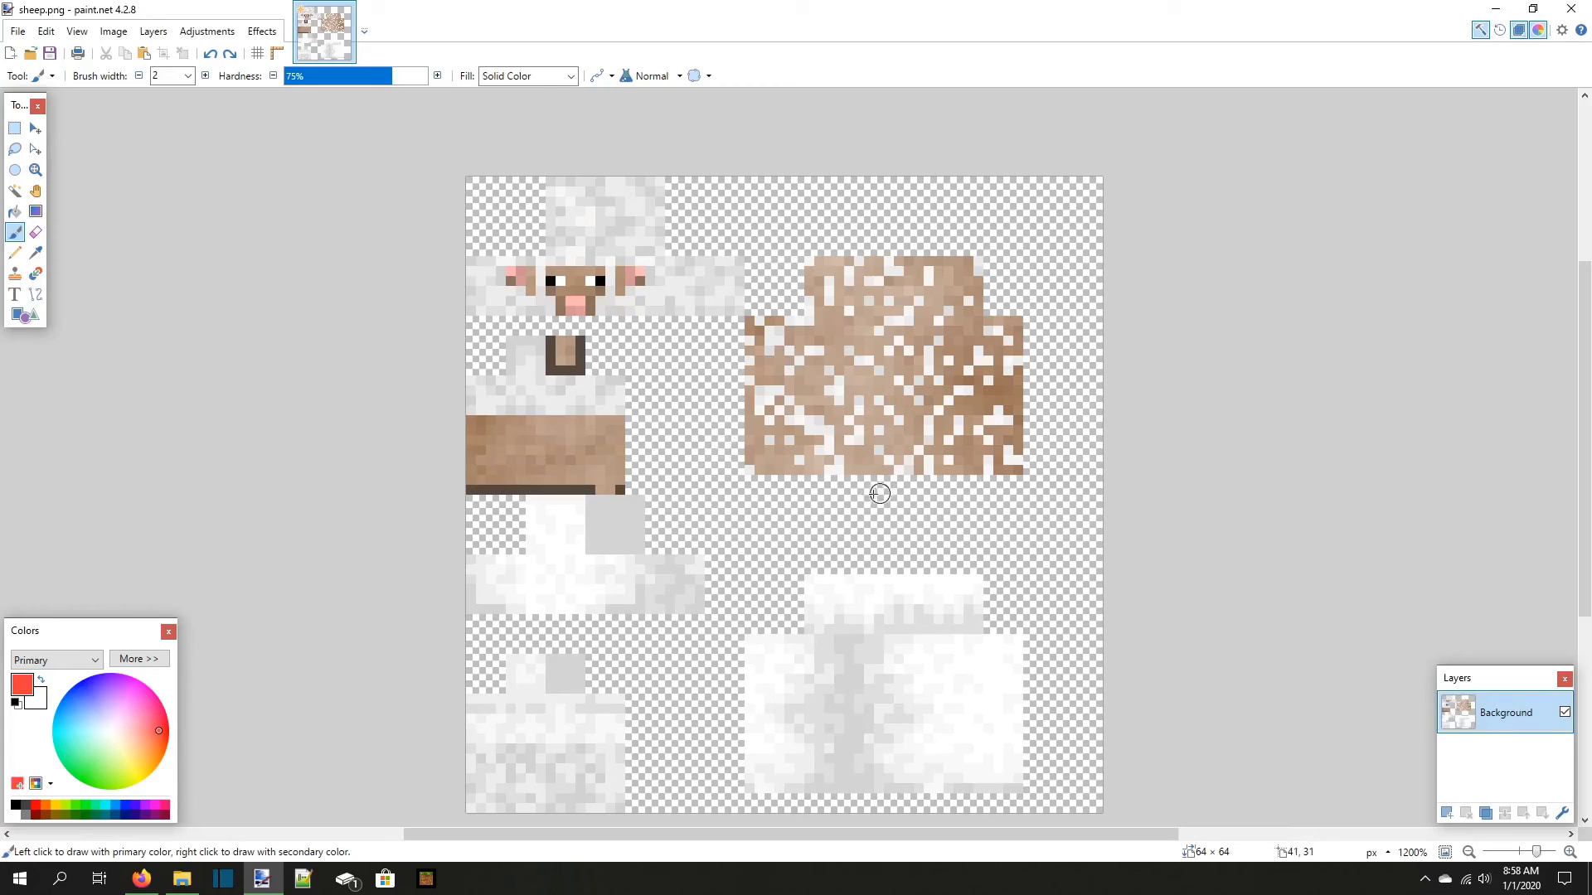
{"action": "scroll", "coordinate": [881, 490], "scroll_direction": "down", "scroll_amount": 1}
{"action": "scroll", "coordinate": [802, 352], "scroll_direction": "up", "scroll_amount": 1}
{"action": "scroll", "coordinate": [742, 465], "scroll_direction": "down", "scroll_amount": 1}
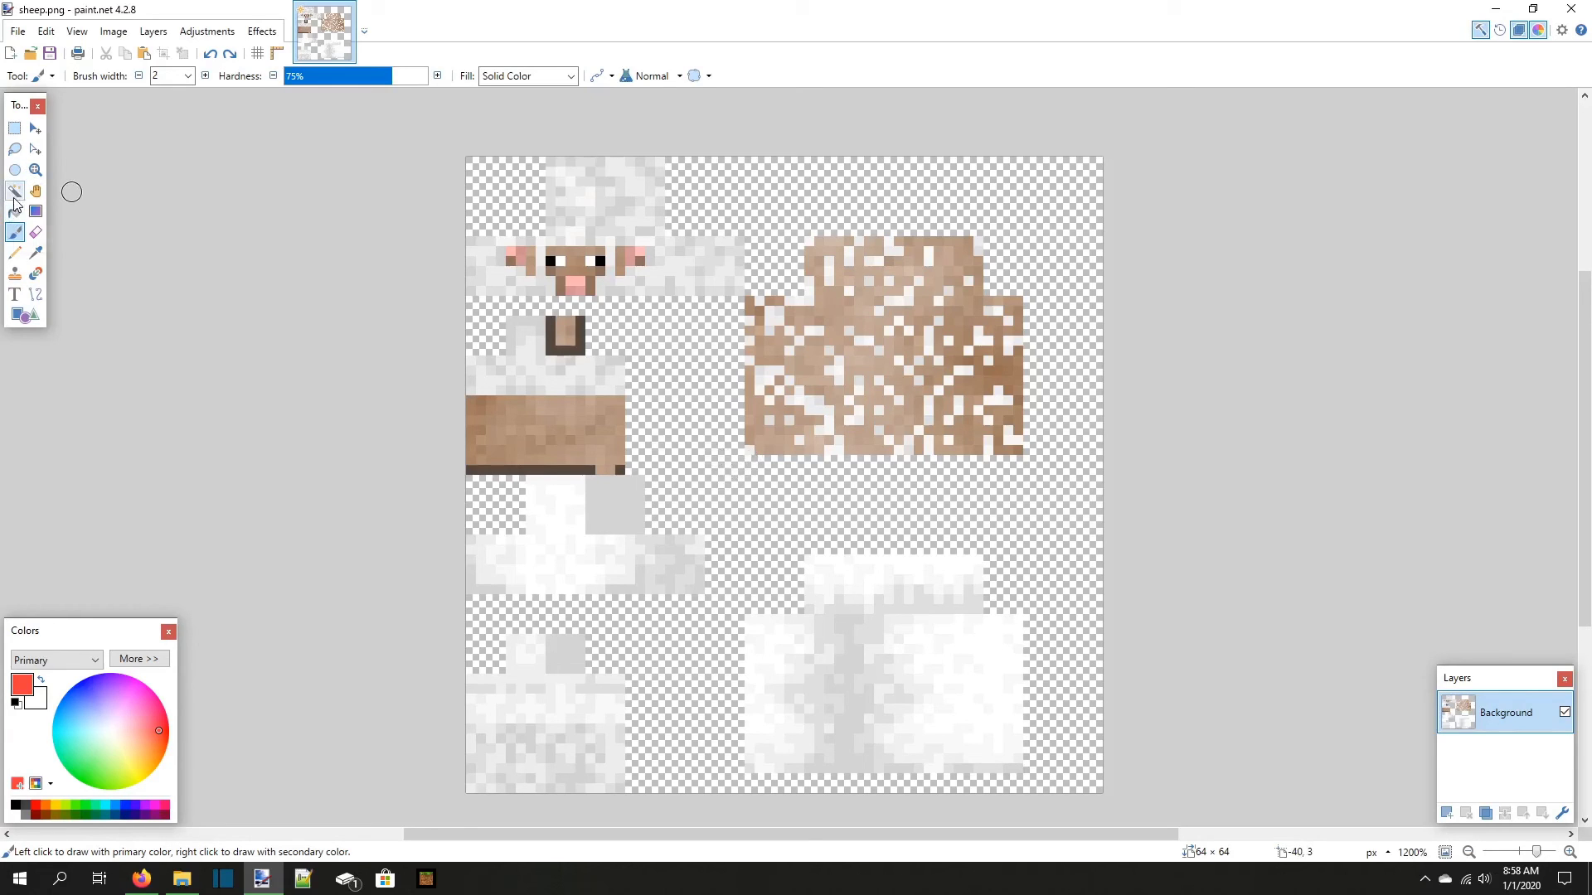
Select every brown pixel with a global Magic Wand, cut it, and paste it onto new Layer 2
{"action": "key", "text": "s"}
{"action": "key", "text": "s"}
{"action": "key", "text": "s"}
{"action": "key", "text": "s"}
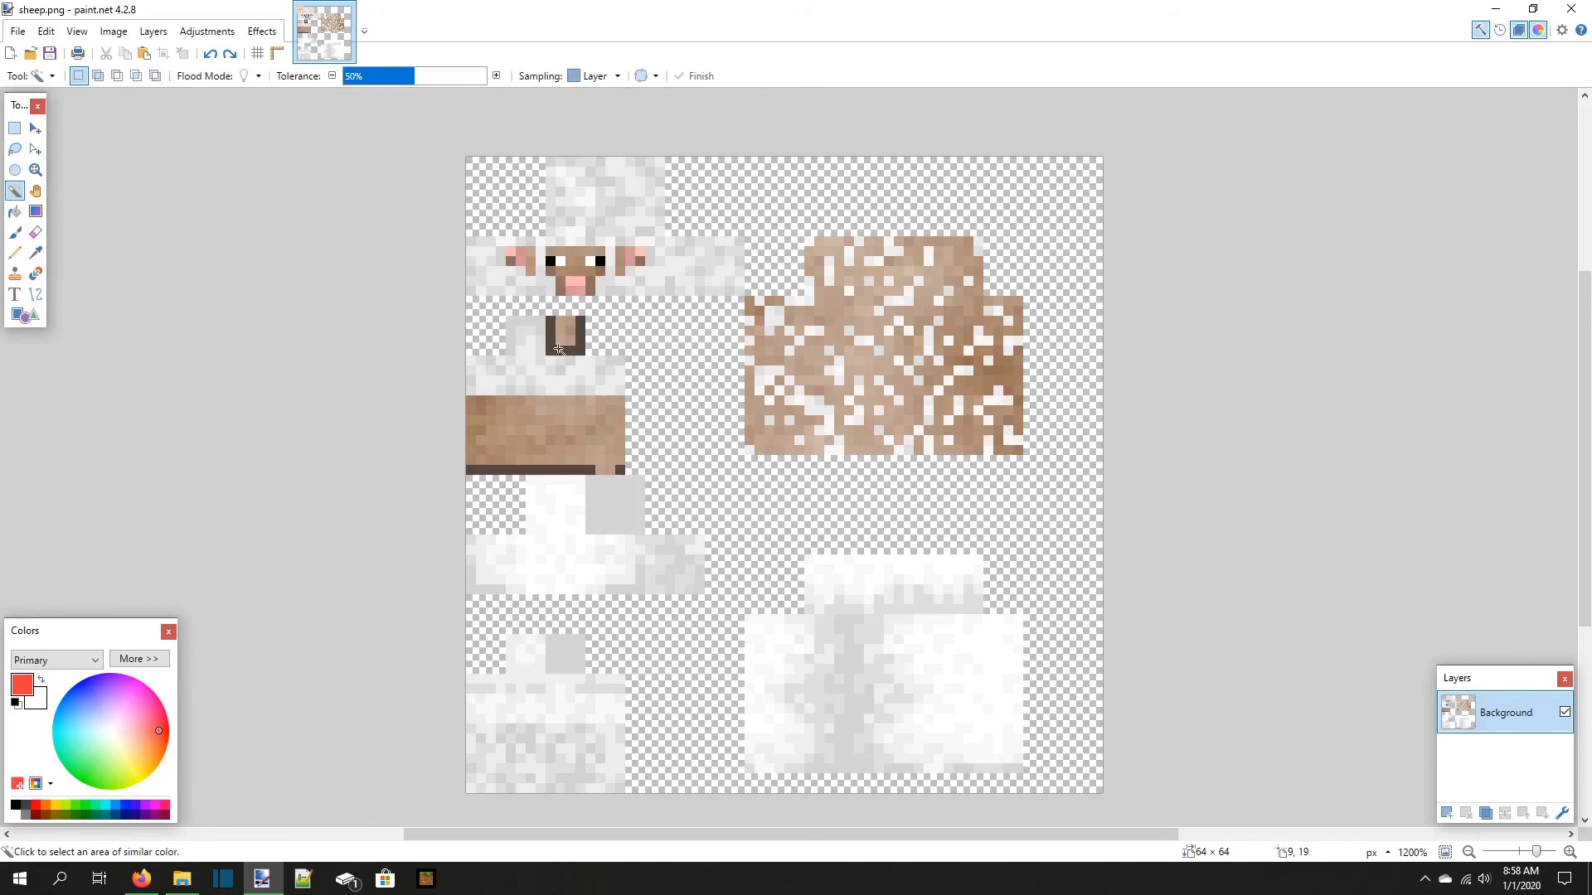
{"action": "left_click", "coordinate": [551, 440]}
{"action": "left_click", "coordinate": [244, 76]}
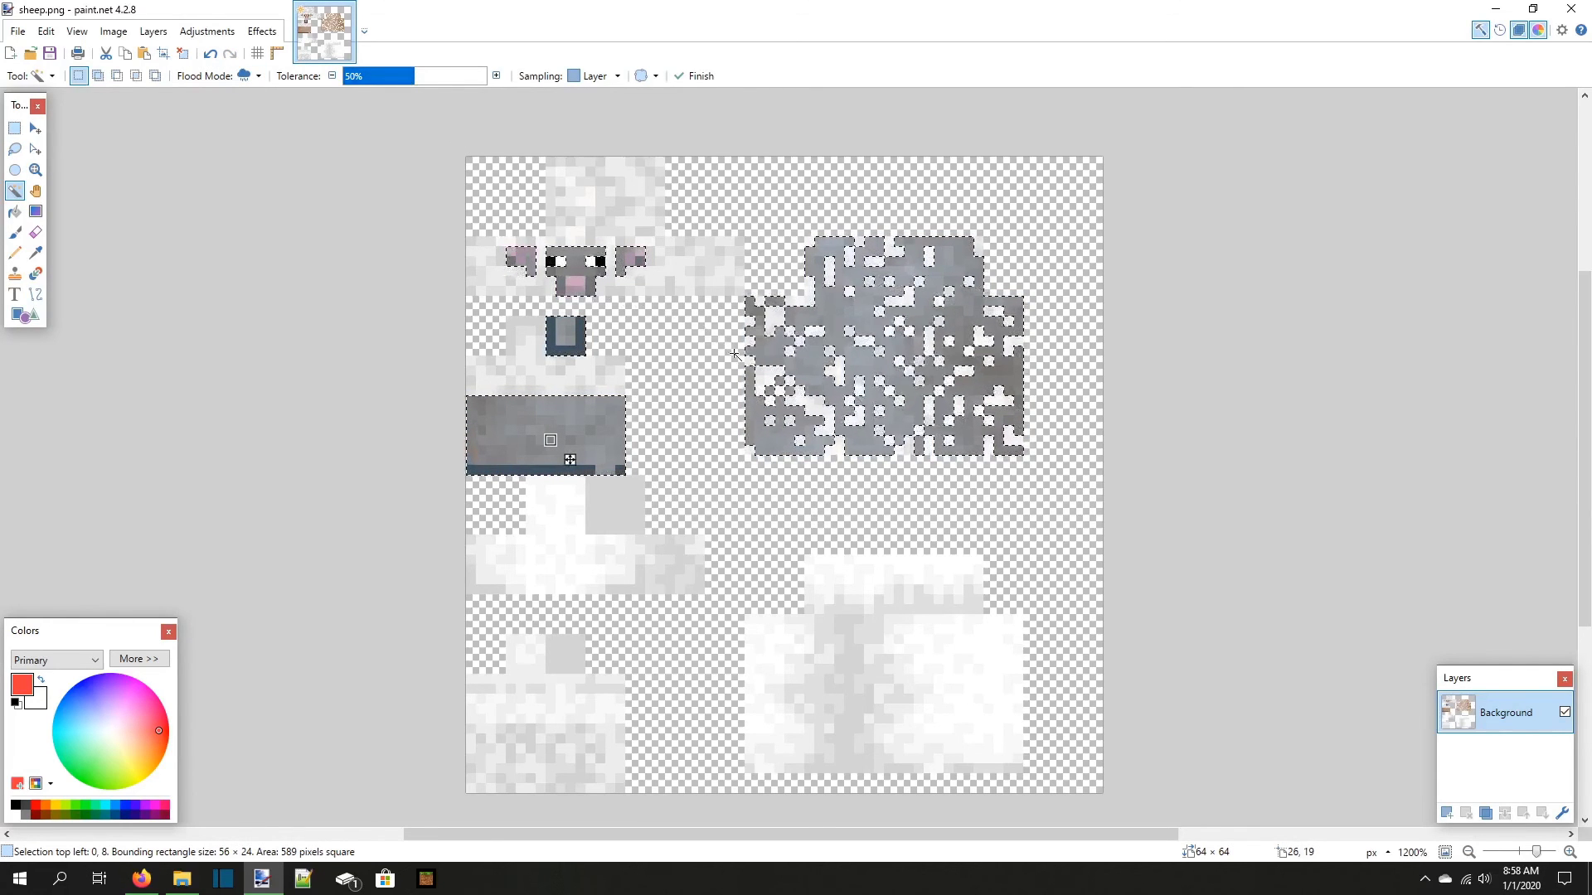
{"action": "key", "text": "Delete"}
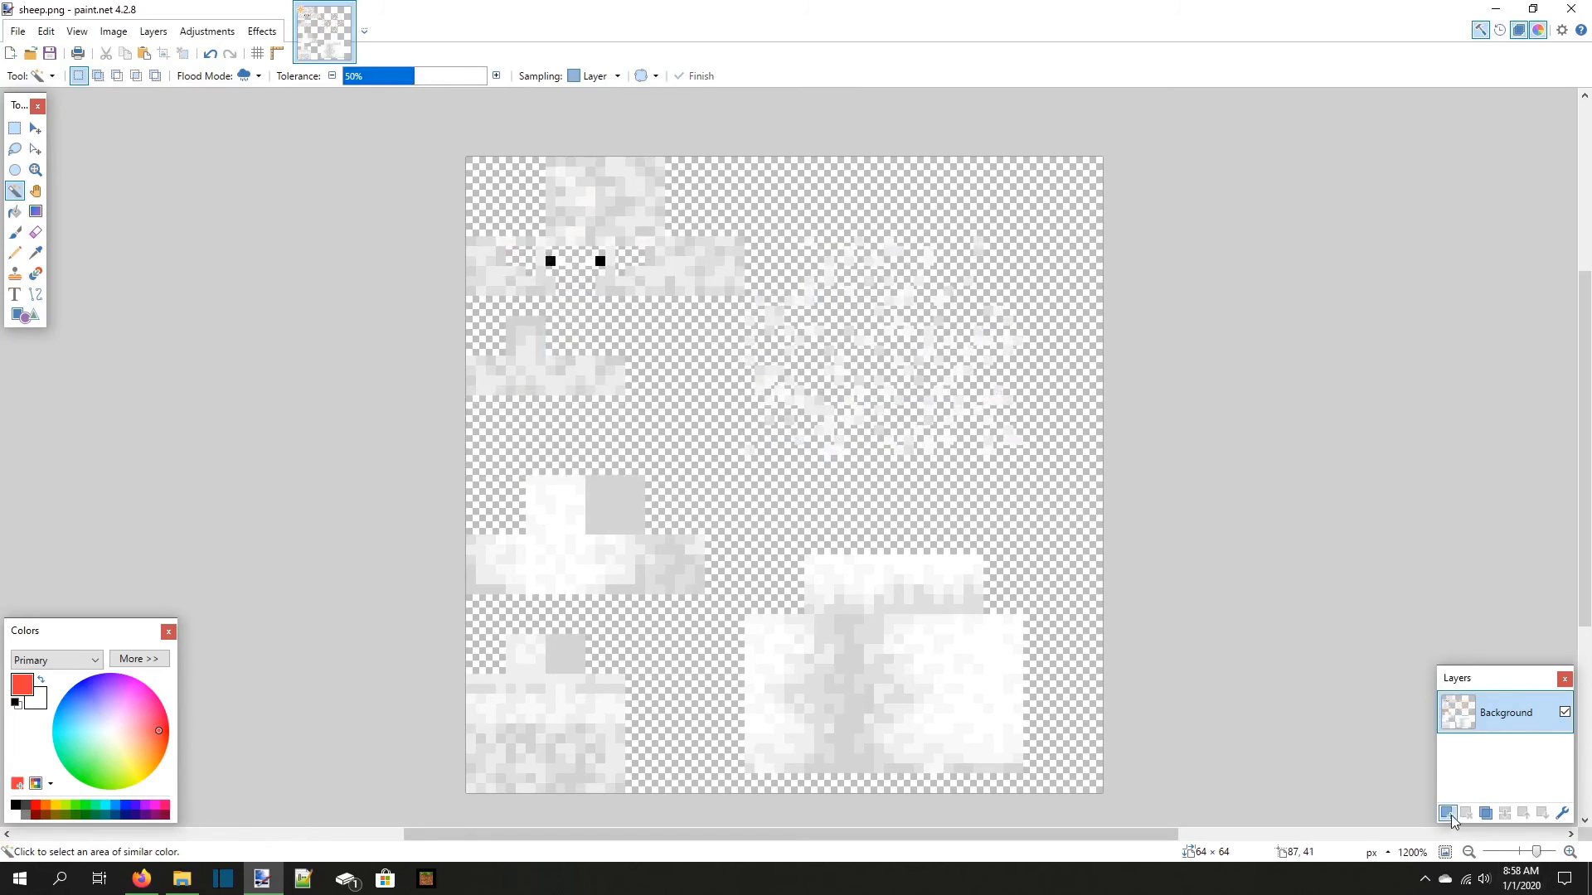
{"action": "left_click", "coordinate": [1449, 813]}
{"action": "key", "text": "ctrl+v"}
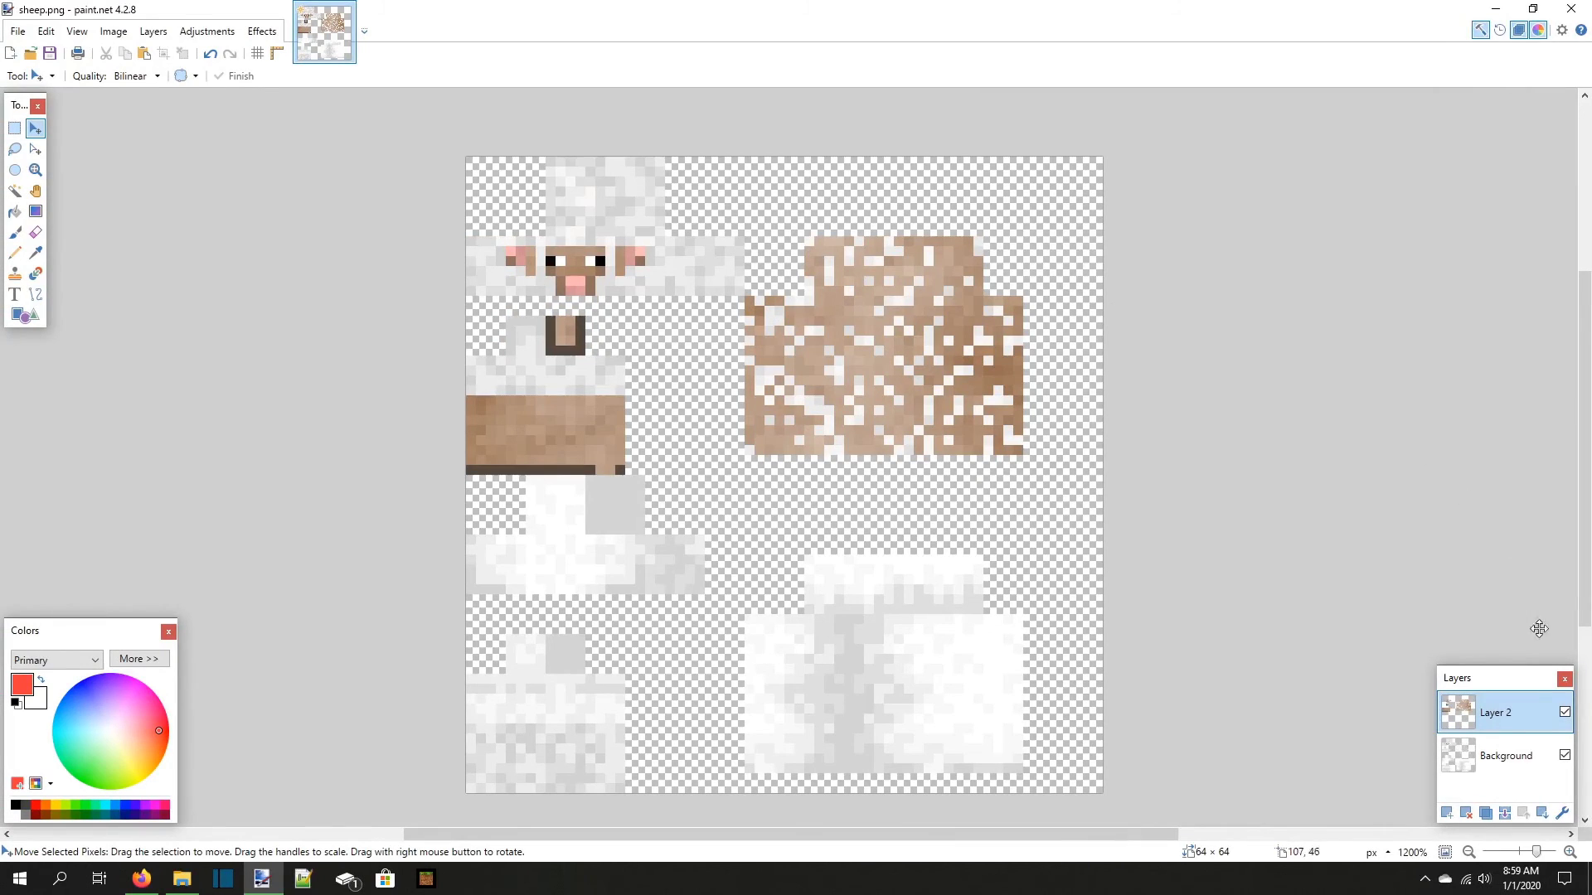
Check Layer 2's contents by toggling its visibility, then make Layer 2 active with Move Selection
{"action": "left_click", "coordinate": [1565, 713]}
{"action": "left_click", "coordinate": [1565, 713]}
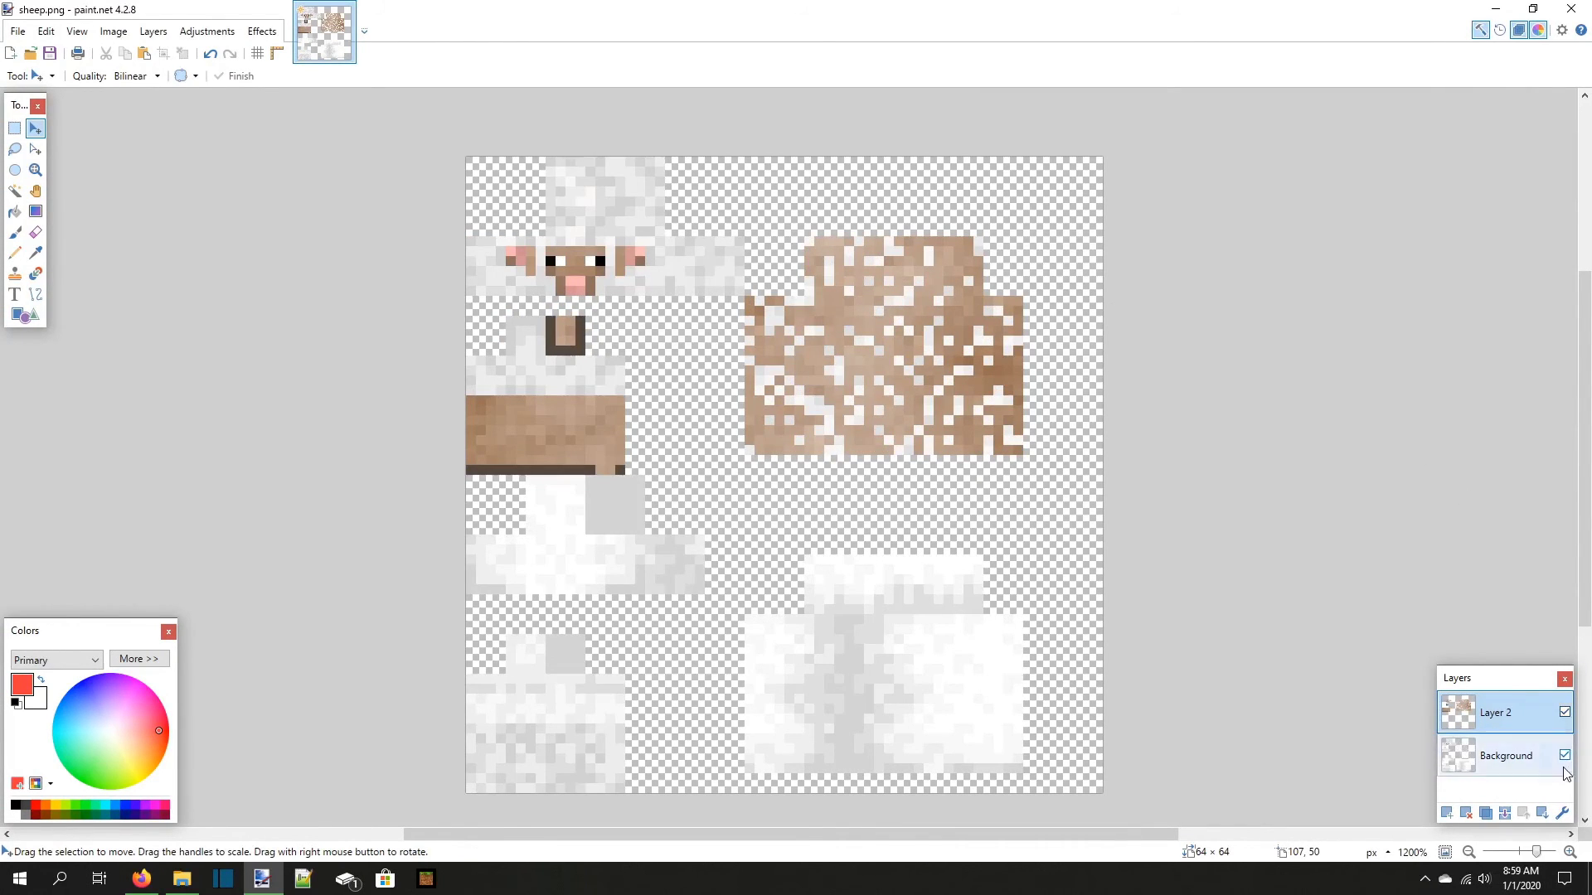
{"action": "left_click", "coordinate": [1542, 764]}
{"action": "key", "text": "s"}
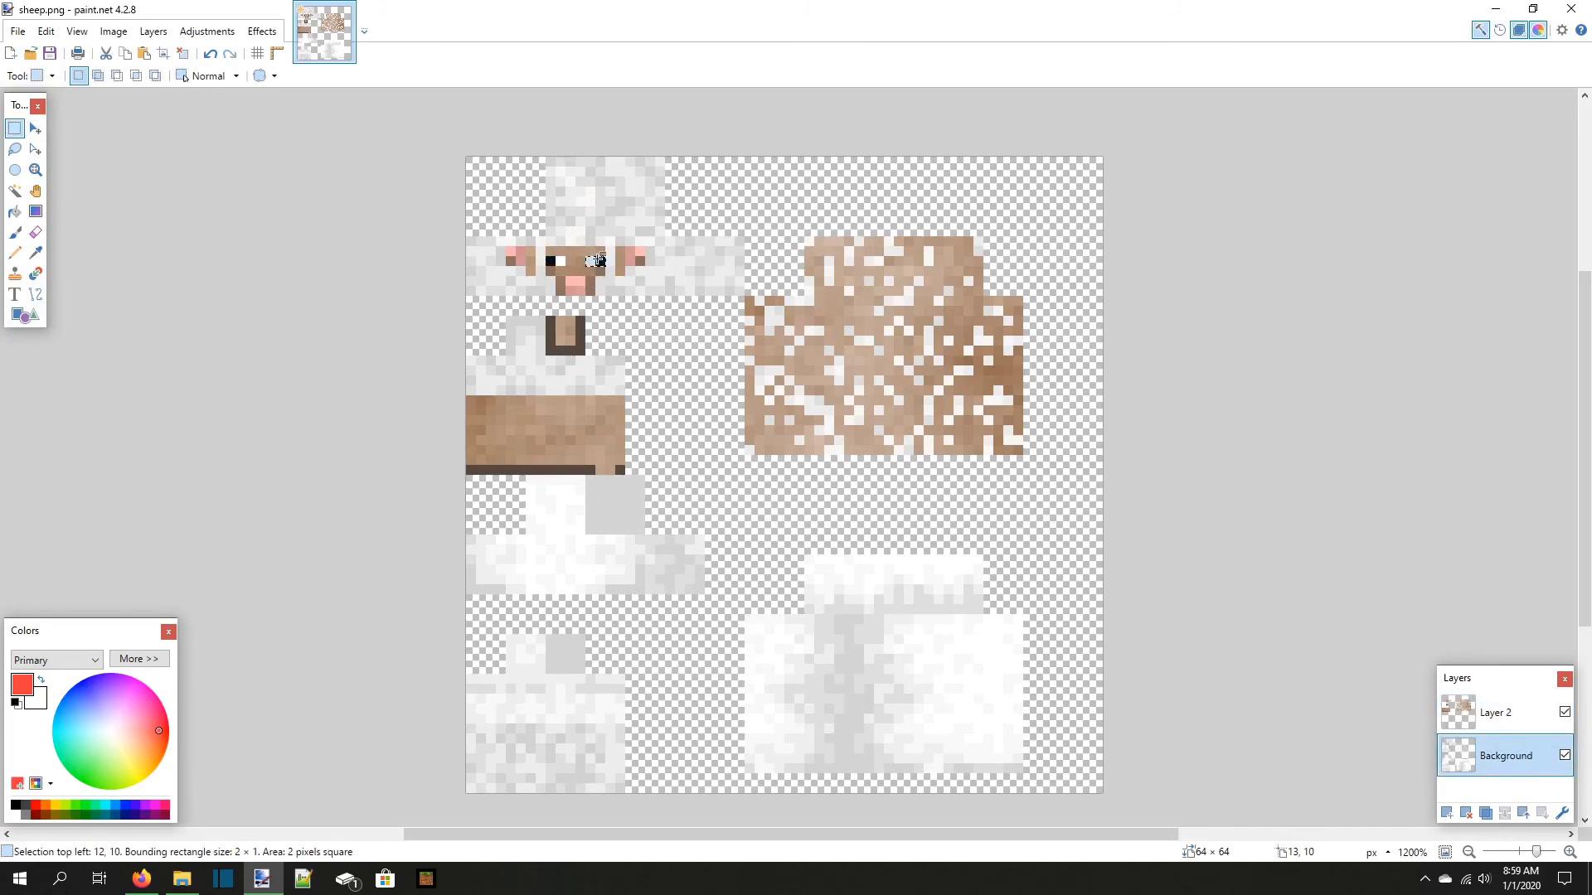
{"action": "left_click", "coordinate": [1505, 712]}
{"action": "key", "text": "m"}
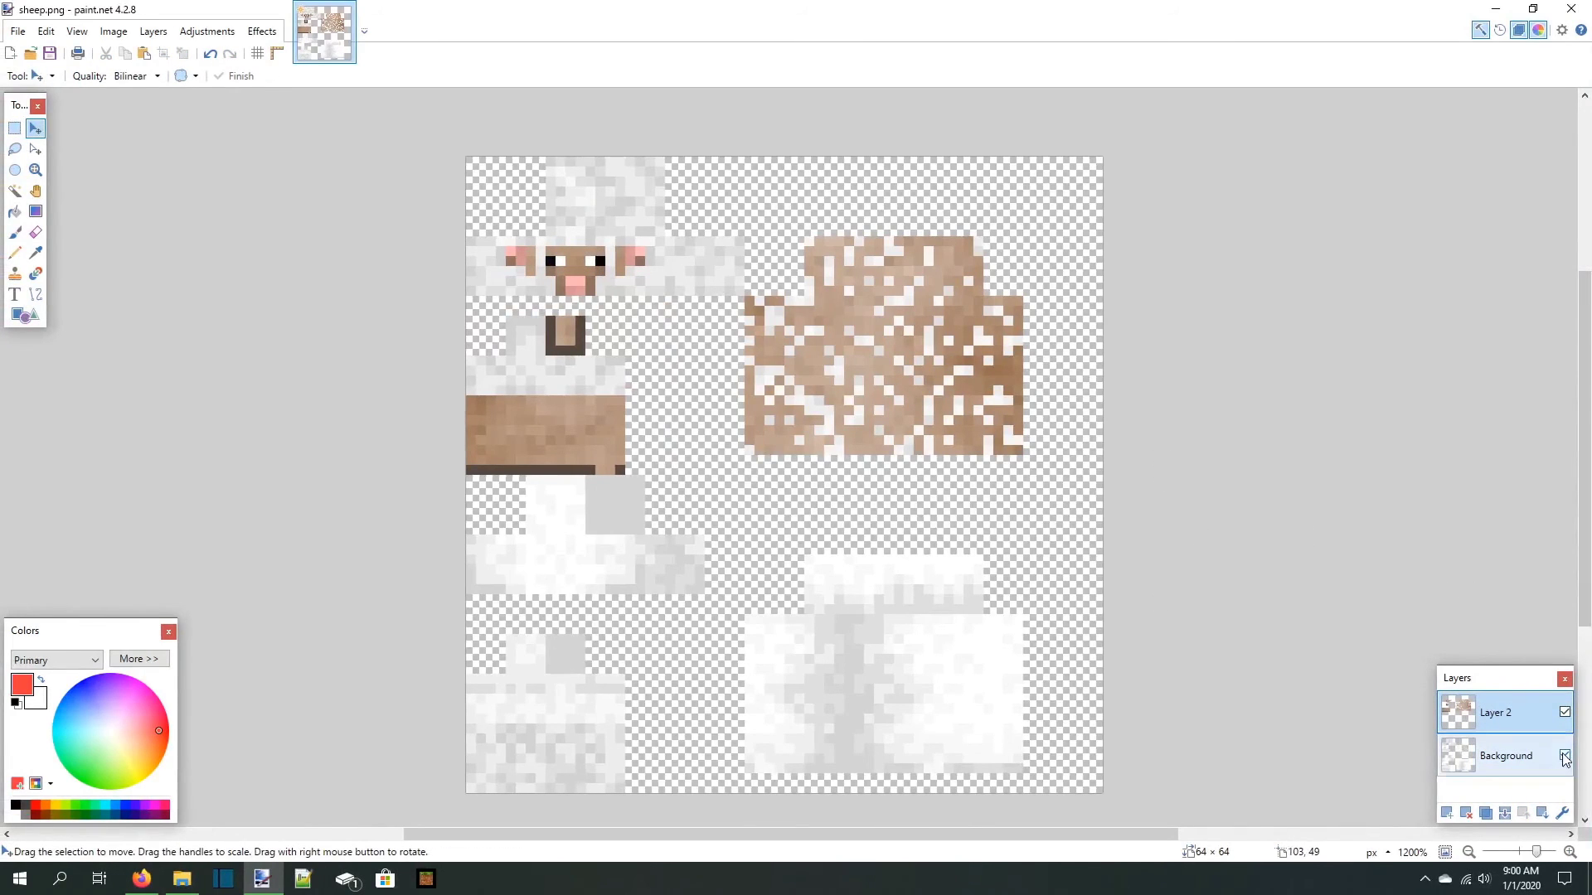
Toggle the wool and skin layers' visibility to confirm the skin and wool are separated
{"action": "left_click", "coordinate": [1565, 756]}
{"action": "left_click", "coordinate": [1565, 756]}
{"action": "left_click", "coordinate": [1565, 756]}
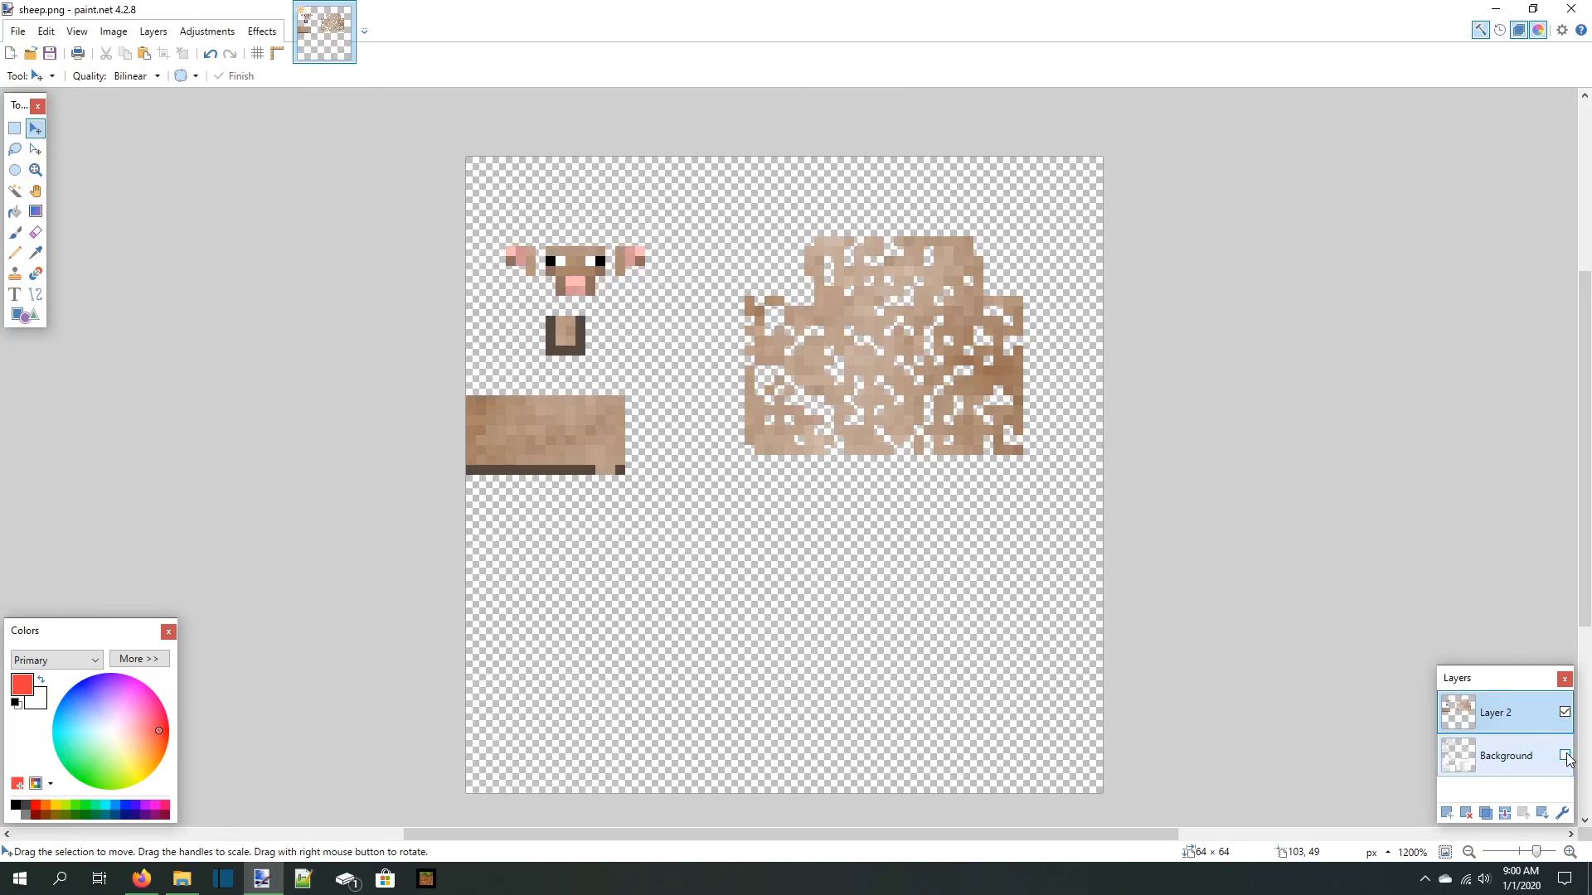
{"action": "left_click", "coordinate": [1565, 755]}
{"action": "left_click", "coordinate": [1566, 713]}
{"action": "left_click", "coordinate": [1566, 715]}
{"action": "left_click", "coordinate": [1565, 714]}
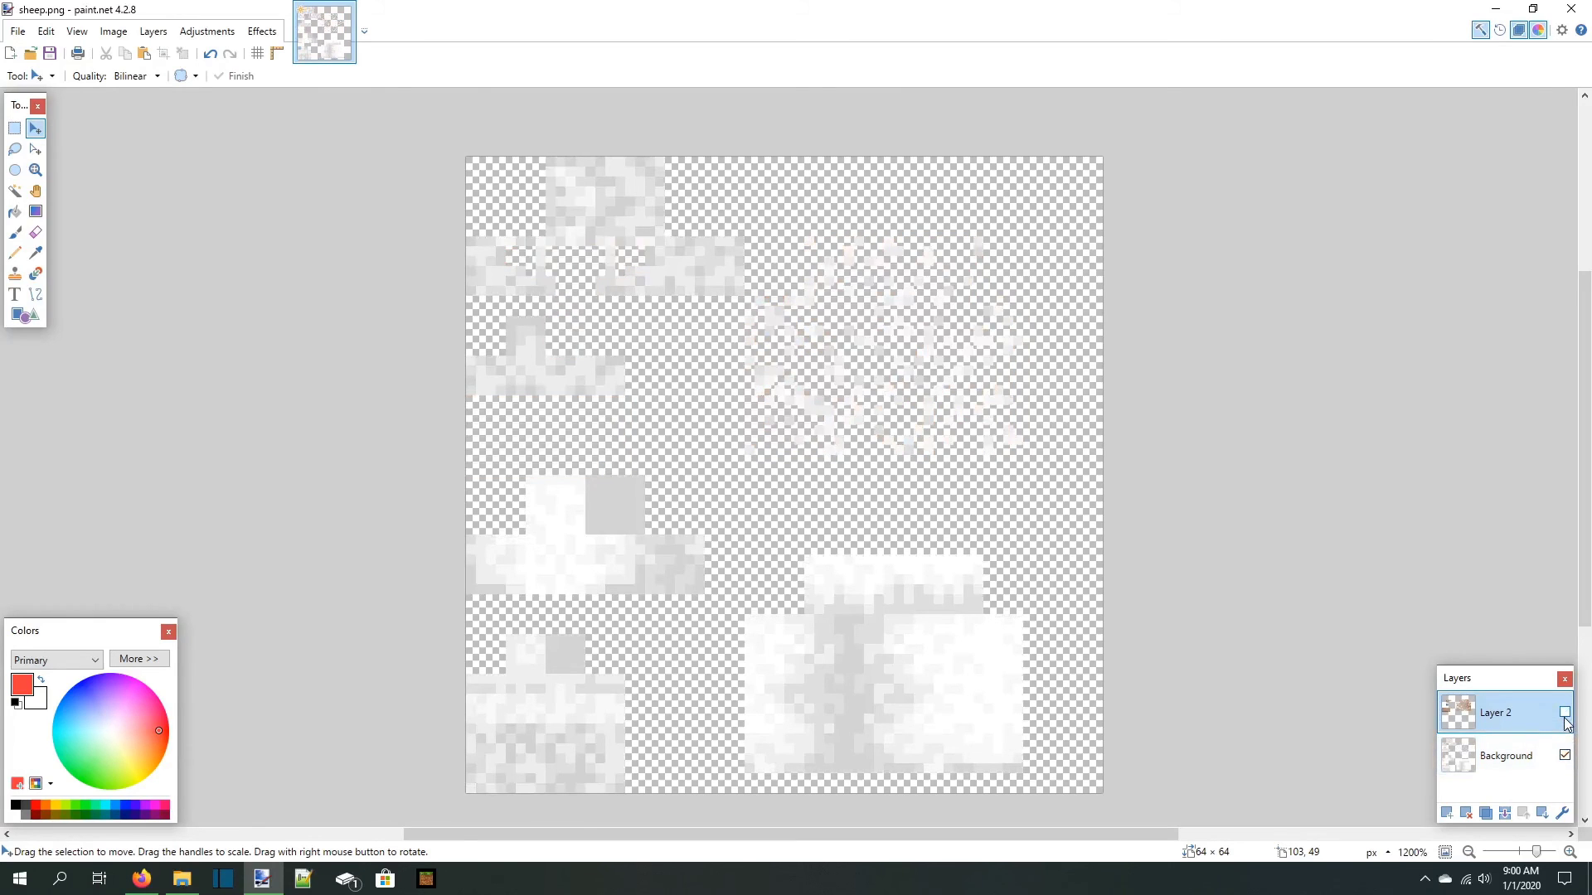
{"action": "left_click", "coordinate": [1565, 715]}
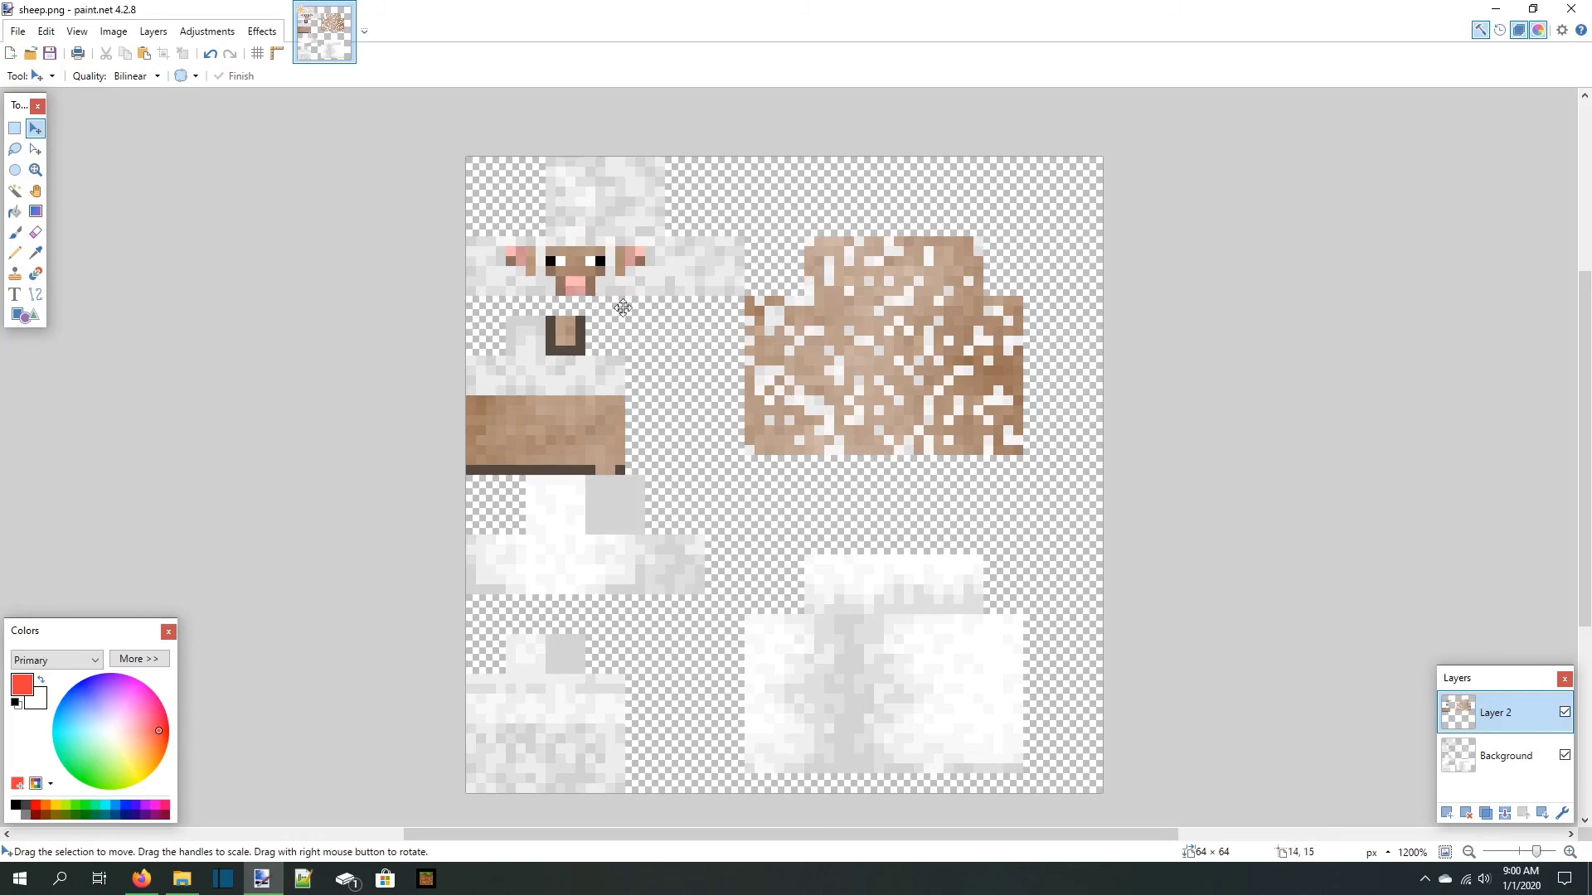
Set the Background wool layer's opacity to 1 in its Layer Properties
{"action": "left_click", "coordinate": [1470, 749]}
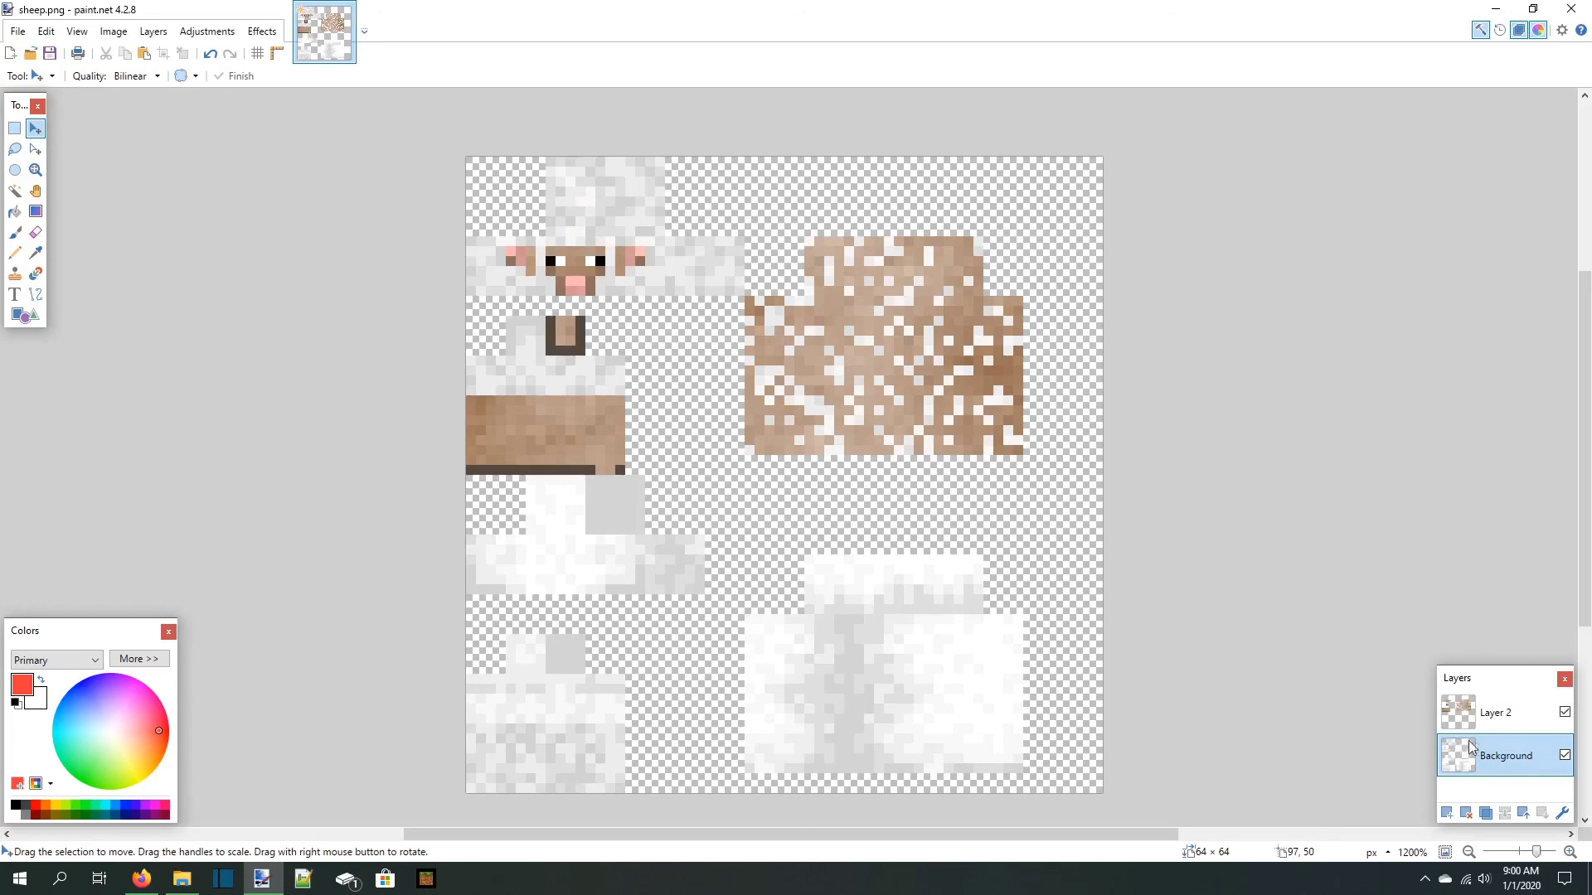
{"action": "left_click", "coordinate": [1560, 813]}
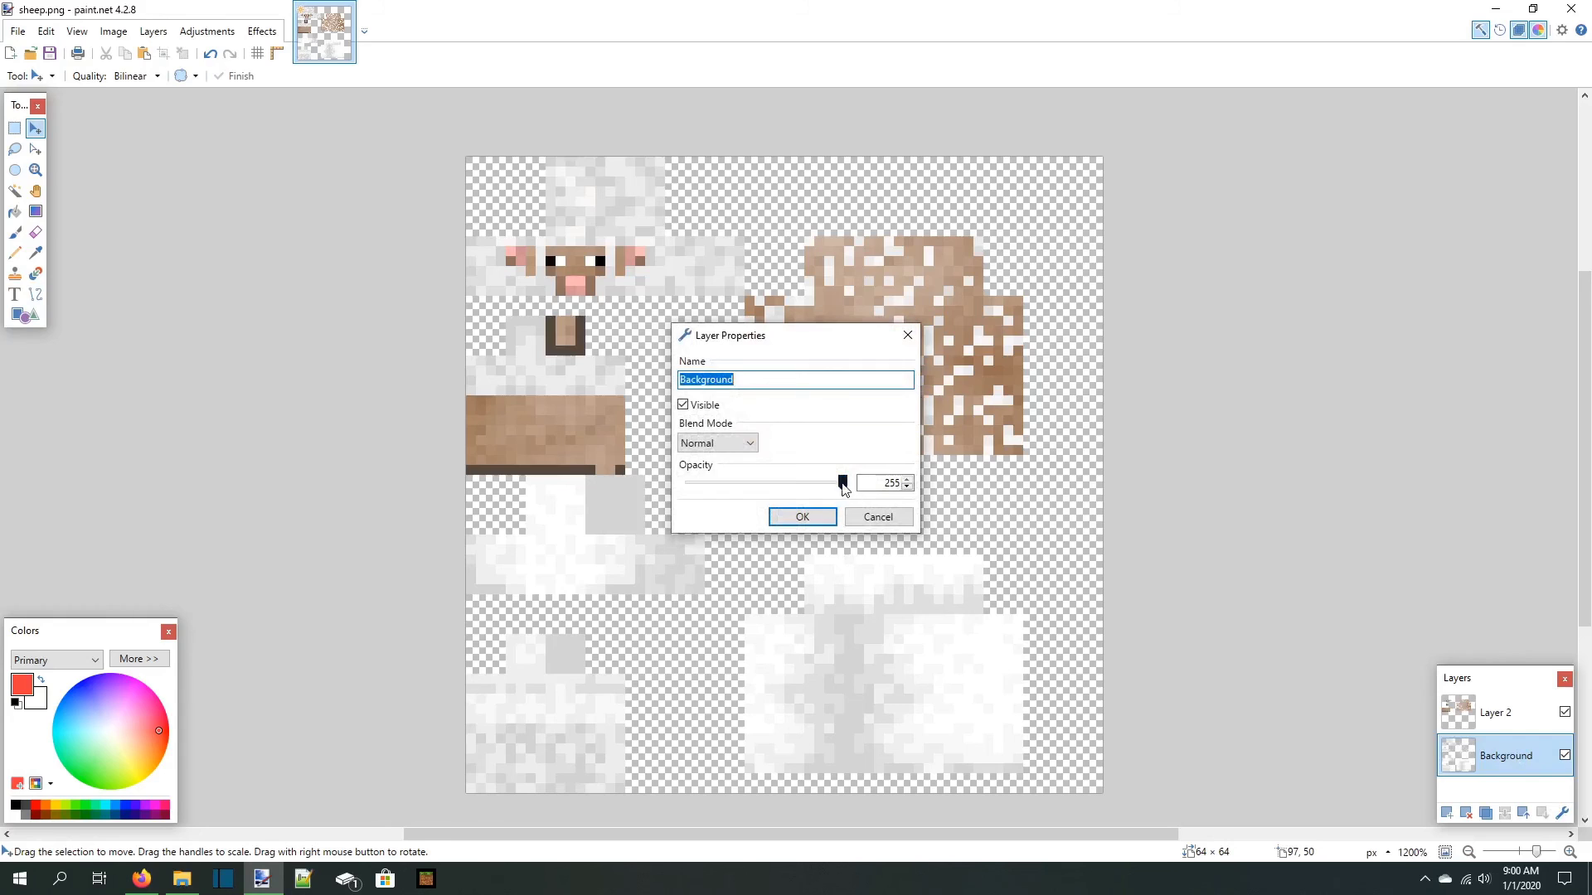
{"action": "left_click", "coordinate": [868, 486]}
{"action": "type", "text": "1"}
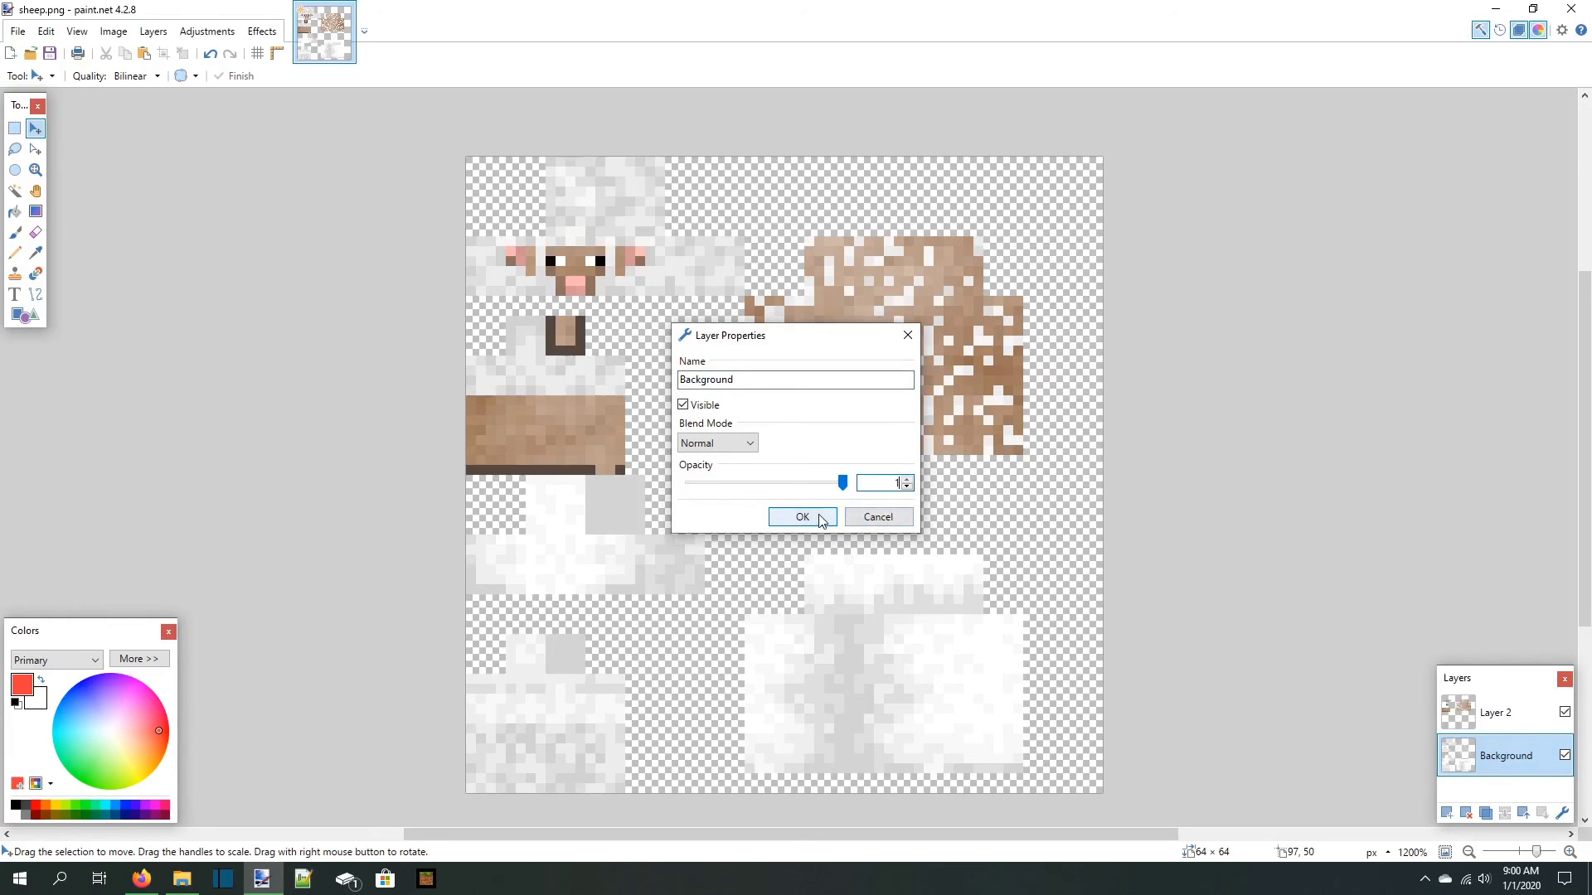
{"action": "left_click", "coordinate": [802, 517]}
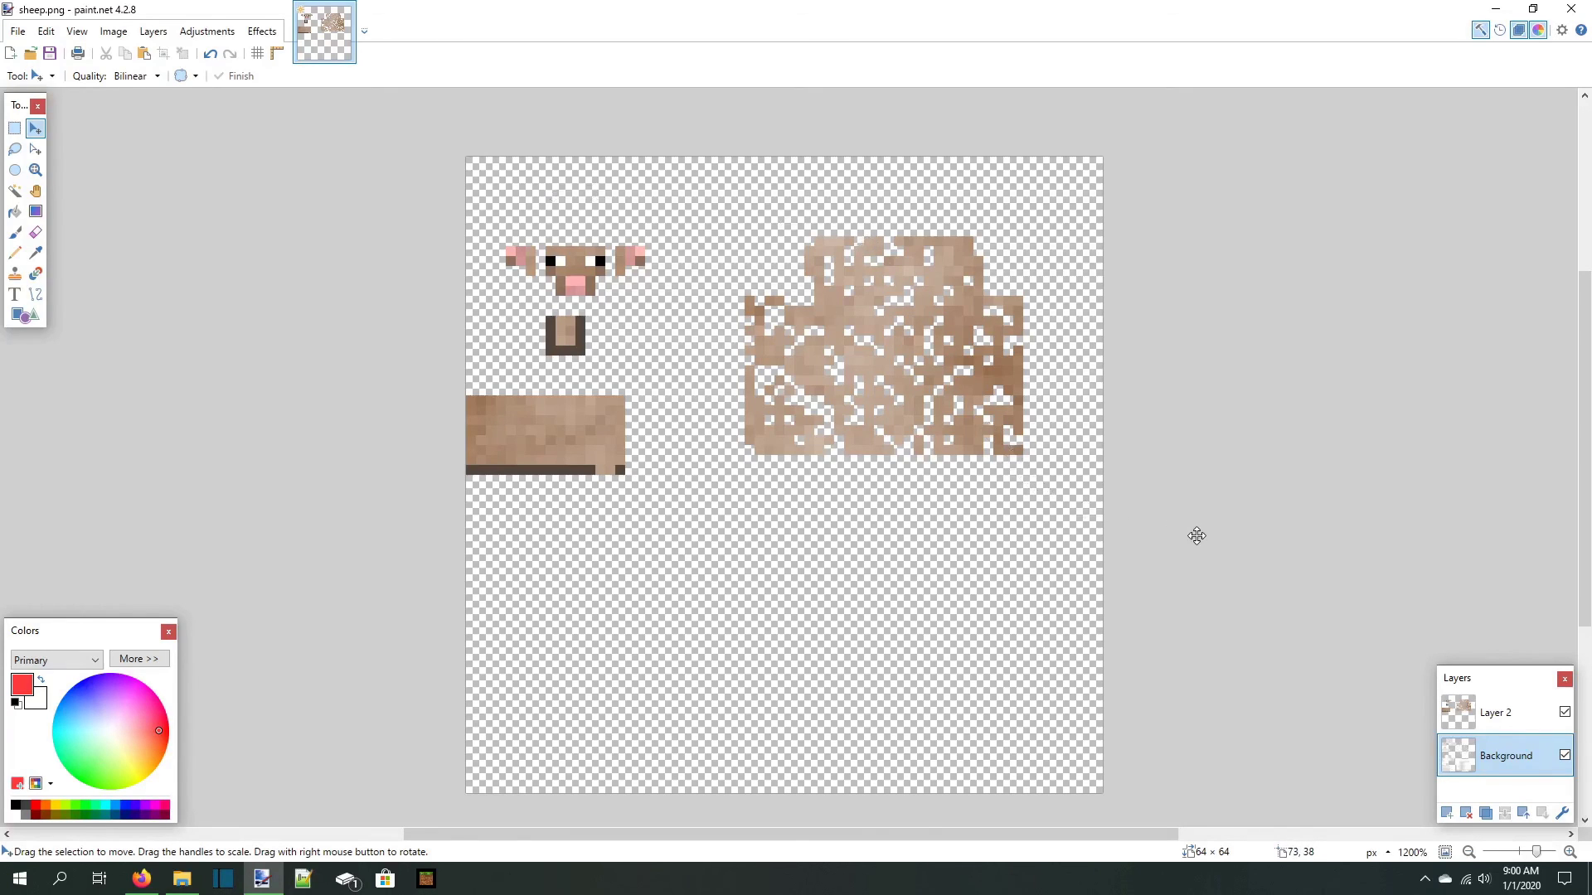
In the save dialog, create entity/sheep folders inside the Resource Pack's textures folder
{"action": "key", "text": "ctrl+shift+s"}
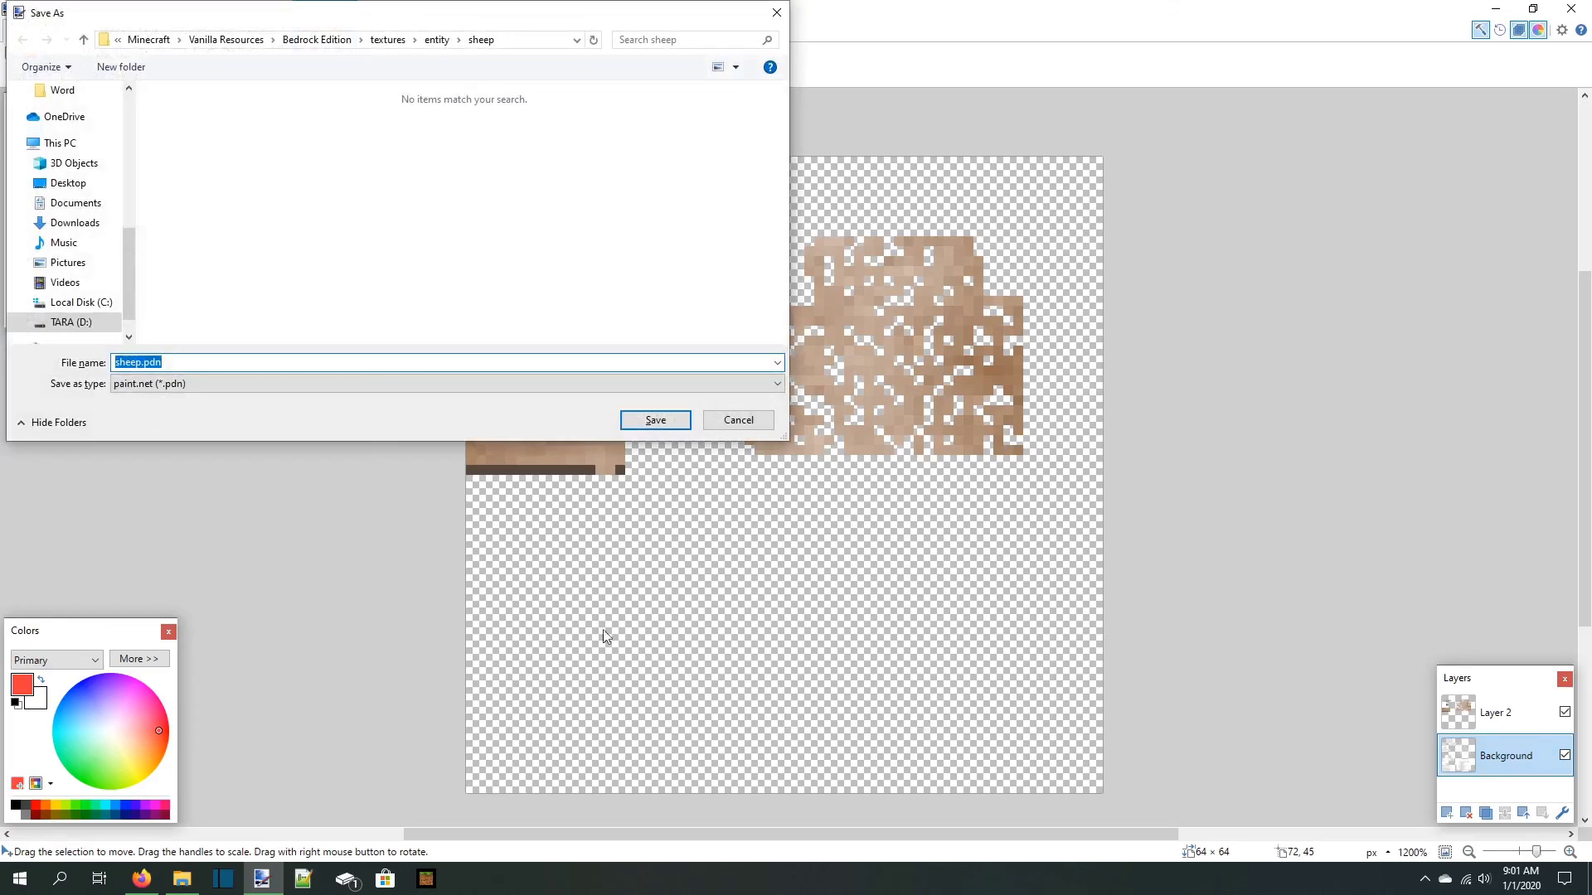
{"action": "scroll", "coordinate": [74, 208], "scroll_direction": "up", "scroll_amount": 4}
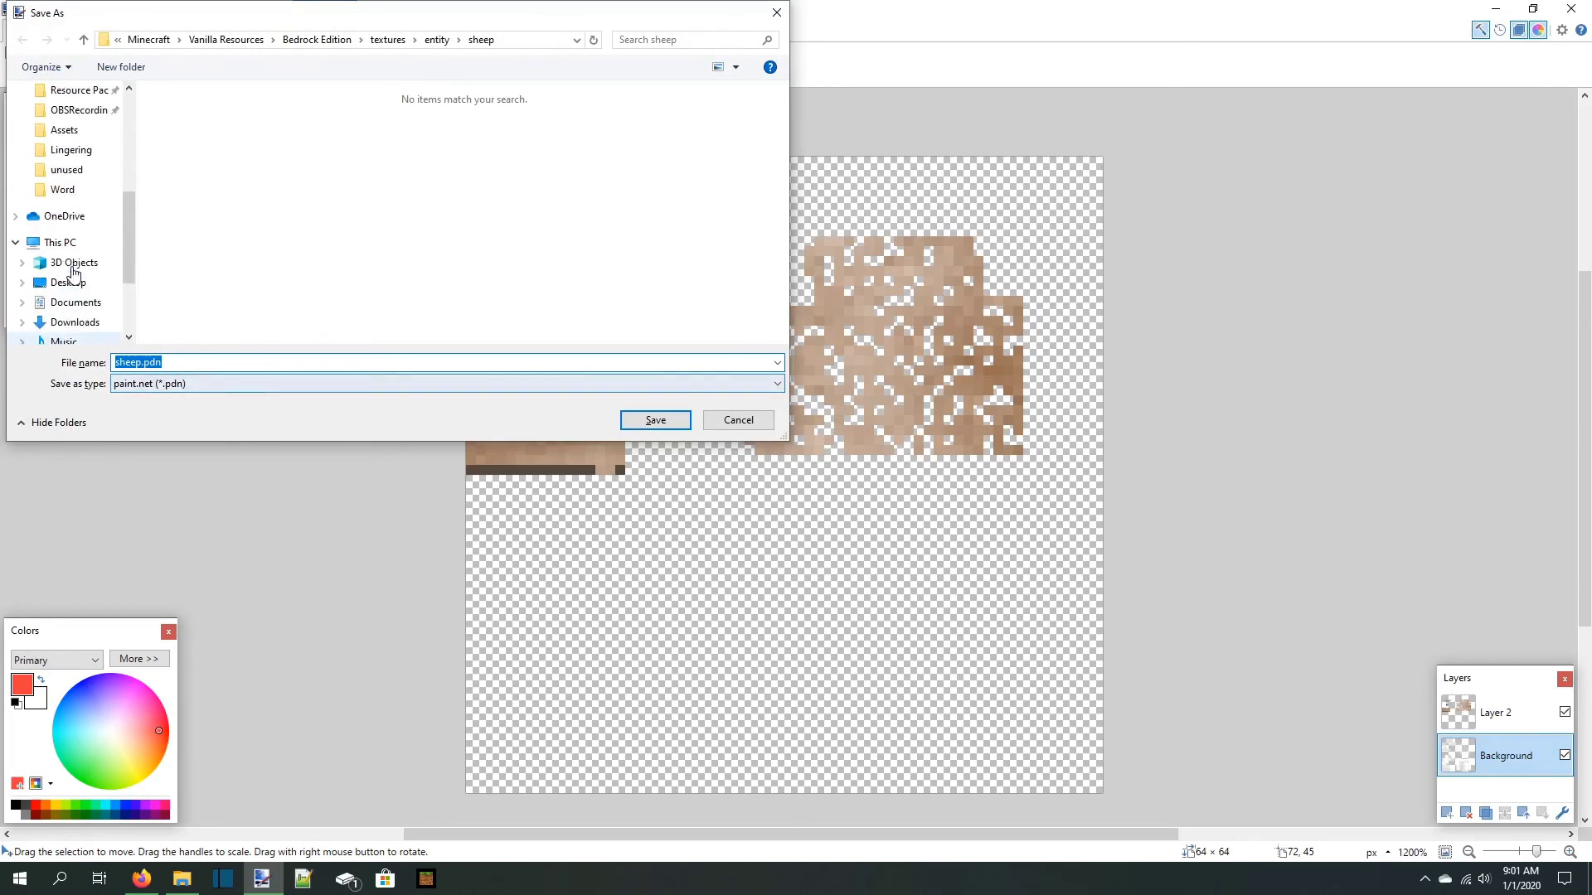
{"action": "left_click", "coordinate": [82, 189]}
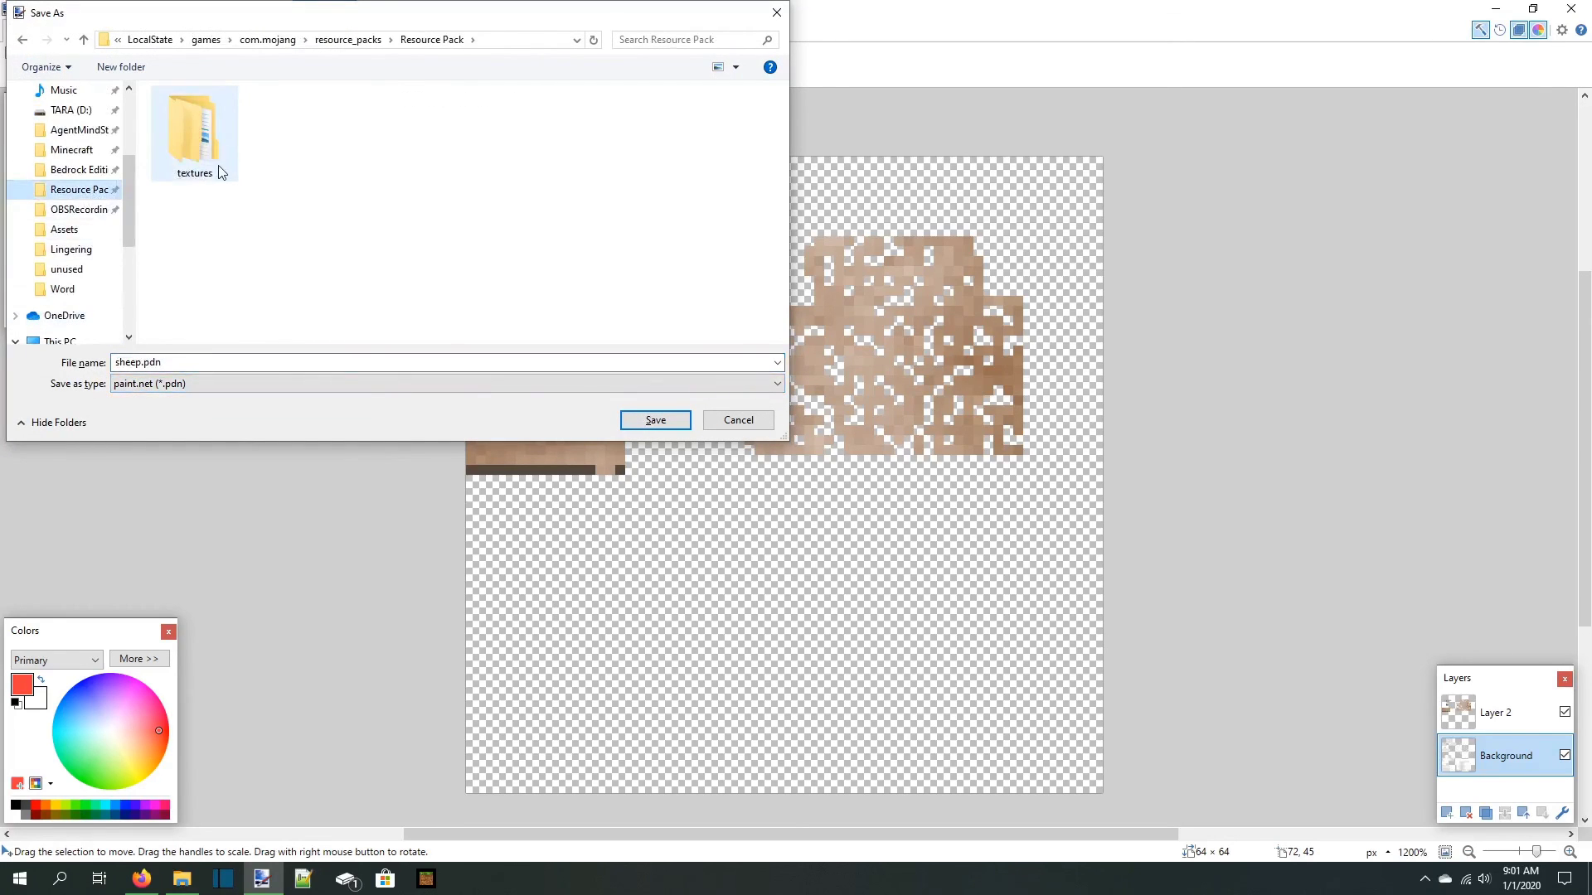
{"action": "double_click", "coordinate": [218, 168]}
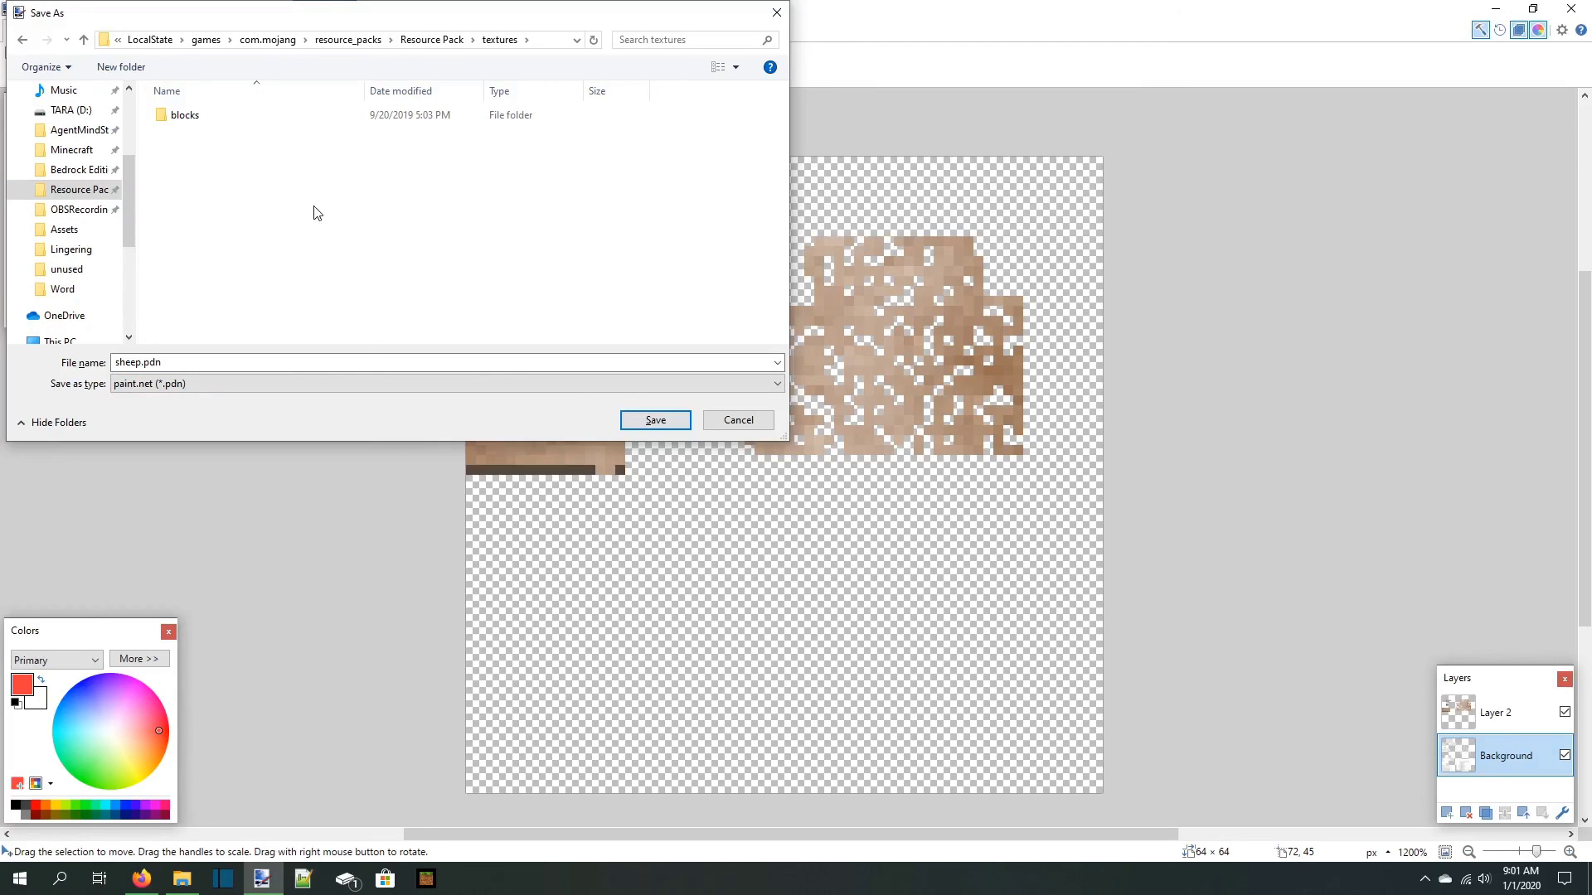
{"action": "key", "text": "ctrl+shift+n"}
{"action": "type", "text": "ent"}
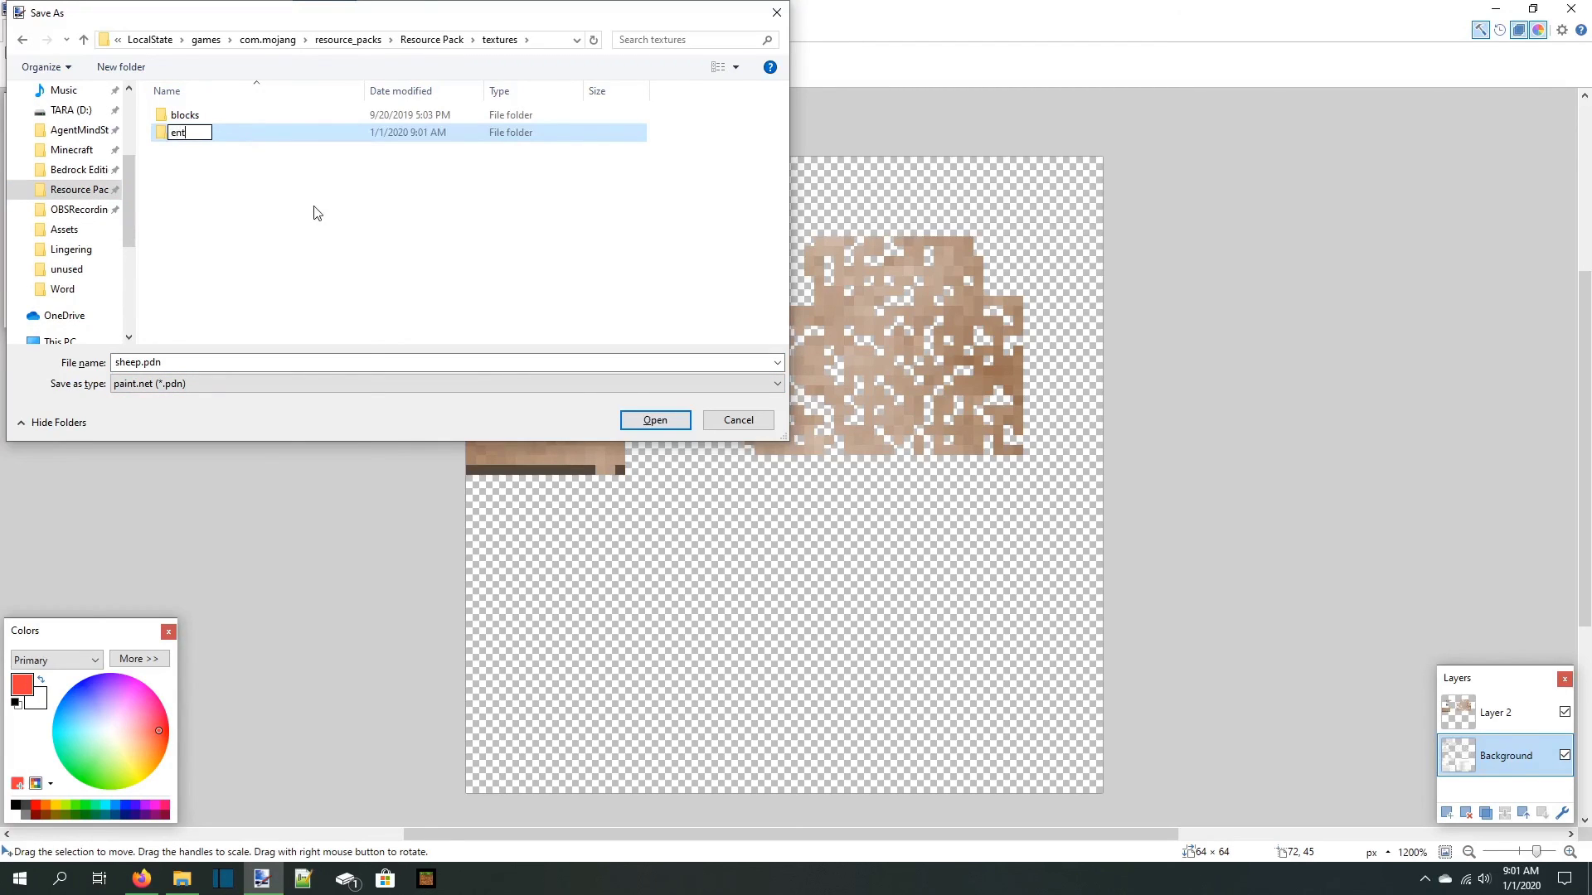
{"action": "type", "text": "ity"}
{"action": "key", "text": "Return"}
{"action": "key", "text": "Return"}
{"action": "key", "text": "ctrl+shift+n"}
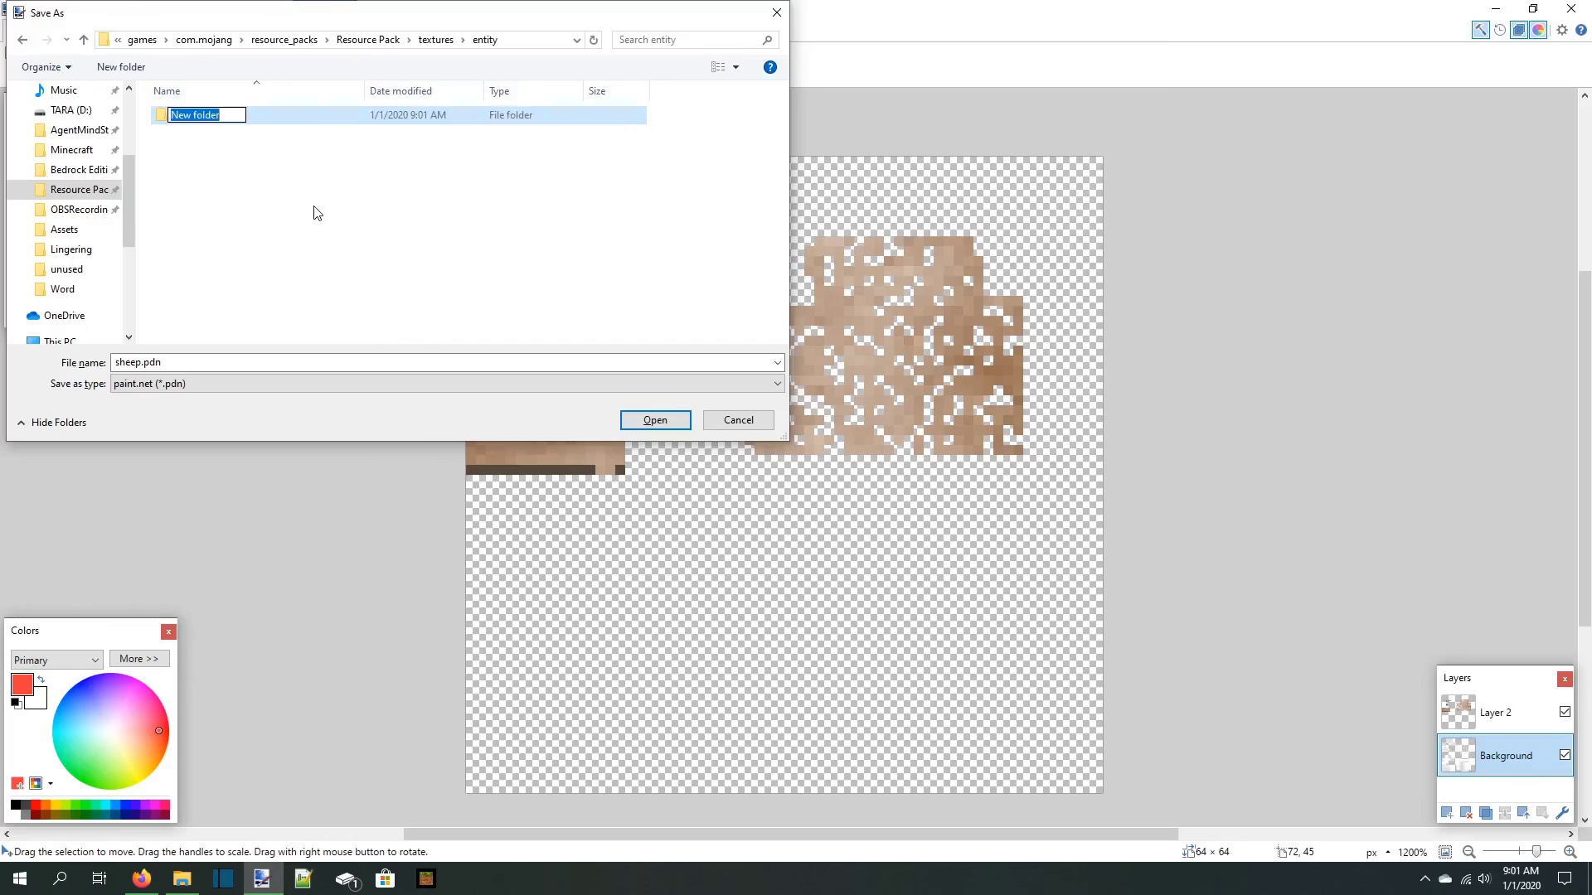
{"action": "type", "text": "sheep"}
{"action": "key", "text": "Return"}
{"action": "key", "text": "Return"}
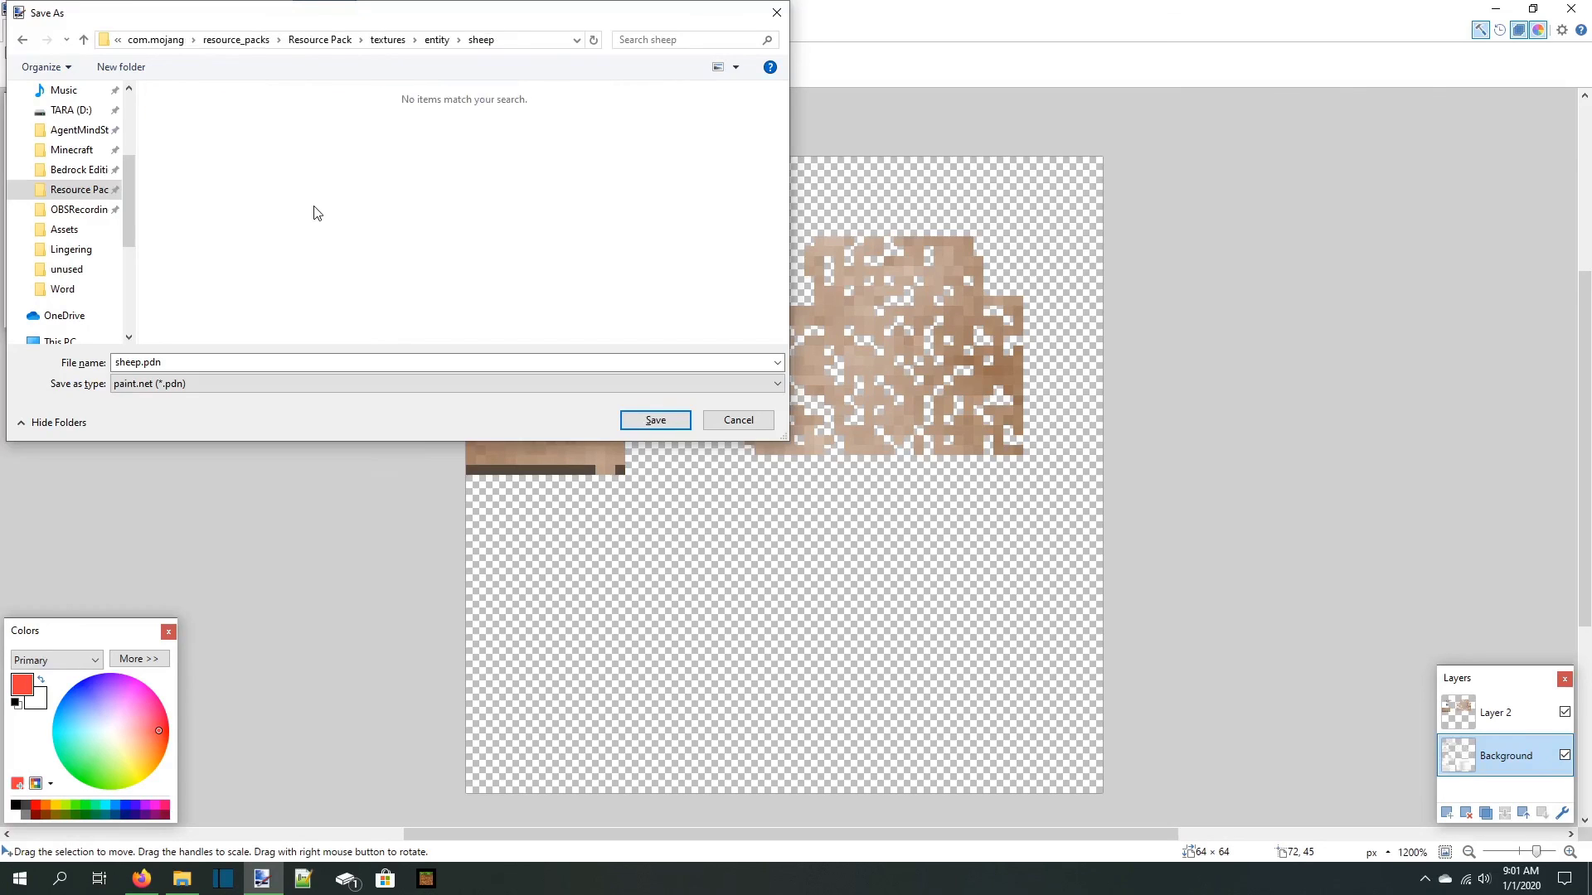
Save the texture there as sheep.tga in TGA format, flattening the layers
{"action": "left_click", "coordinate": [170, 383]}
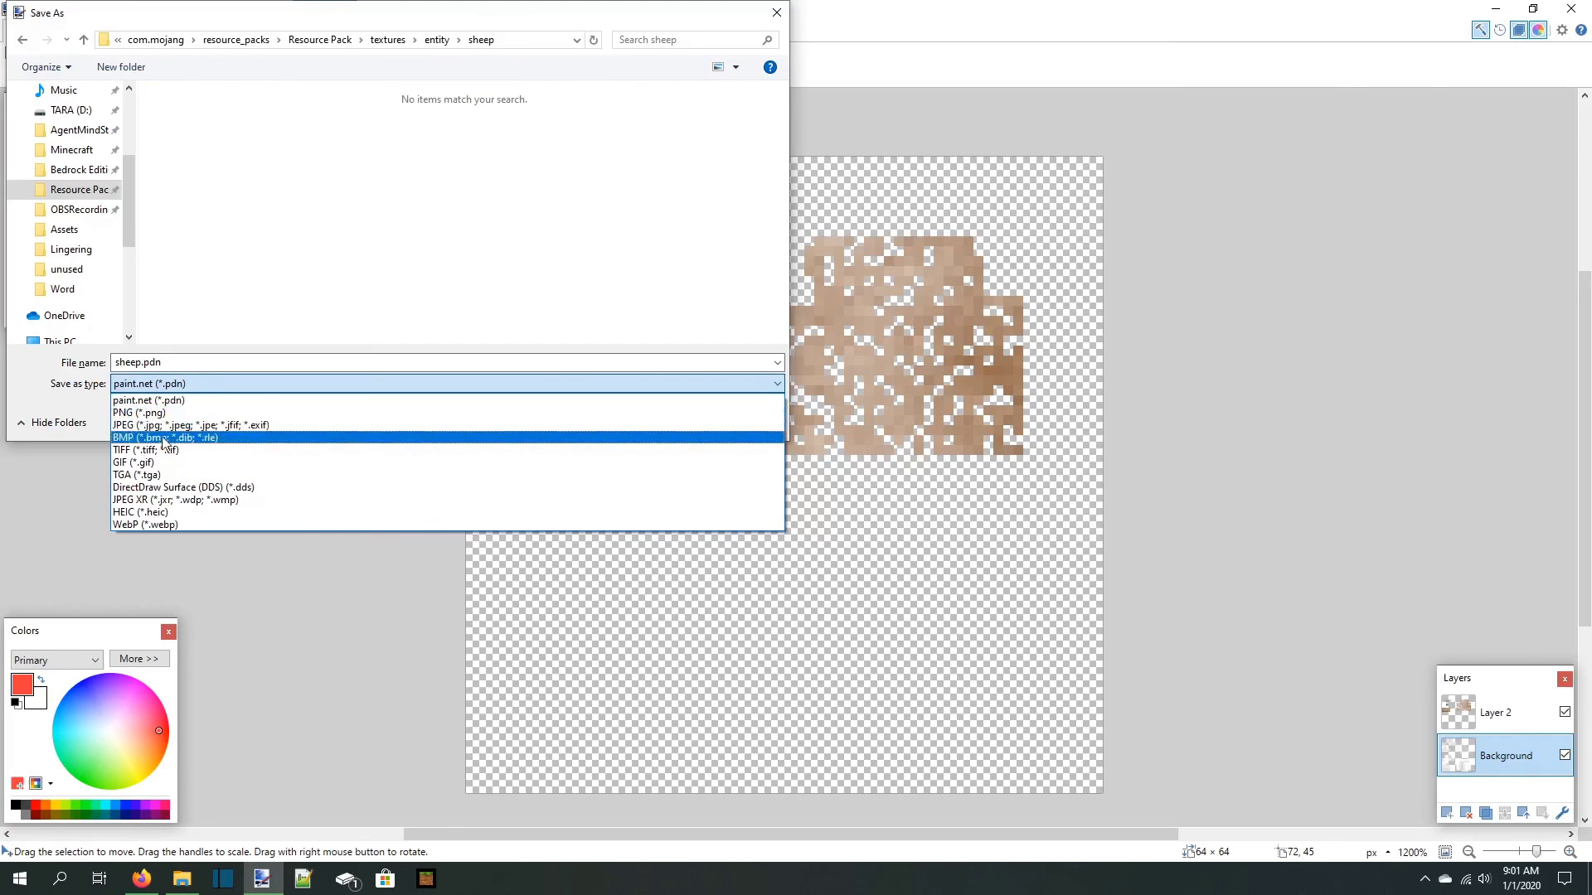
{"action": "left_click", "coordinate": [153, 475]}
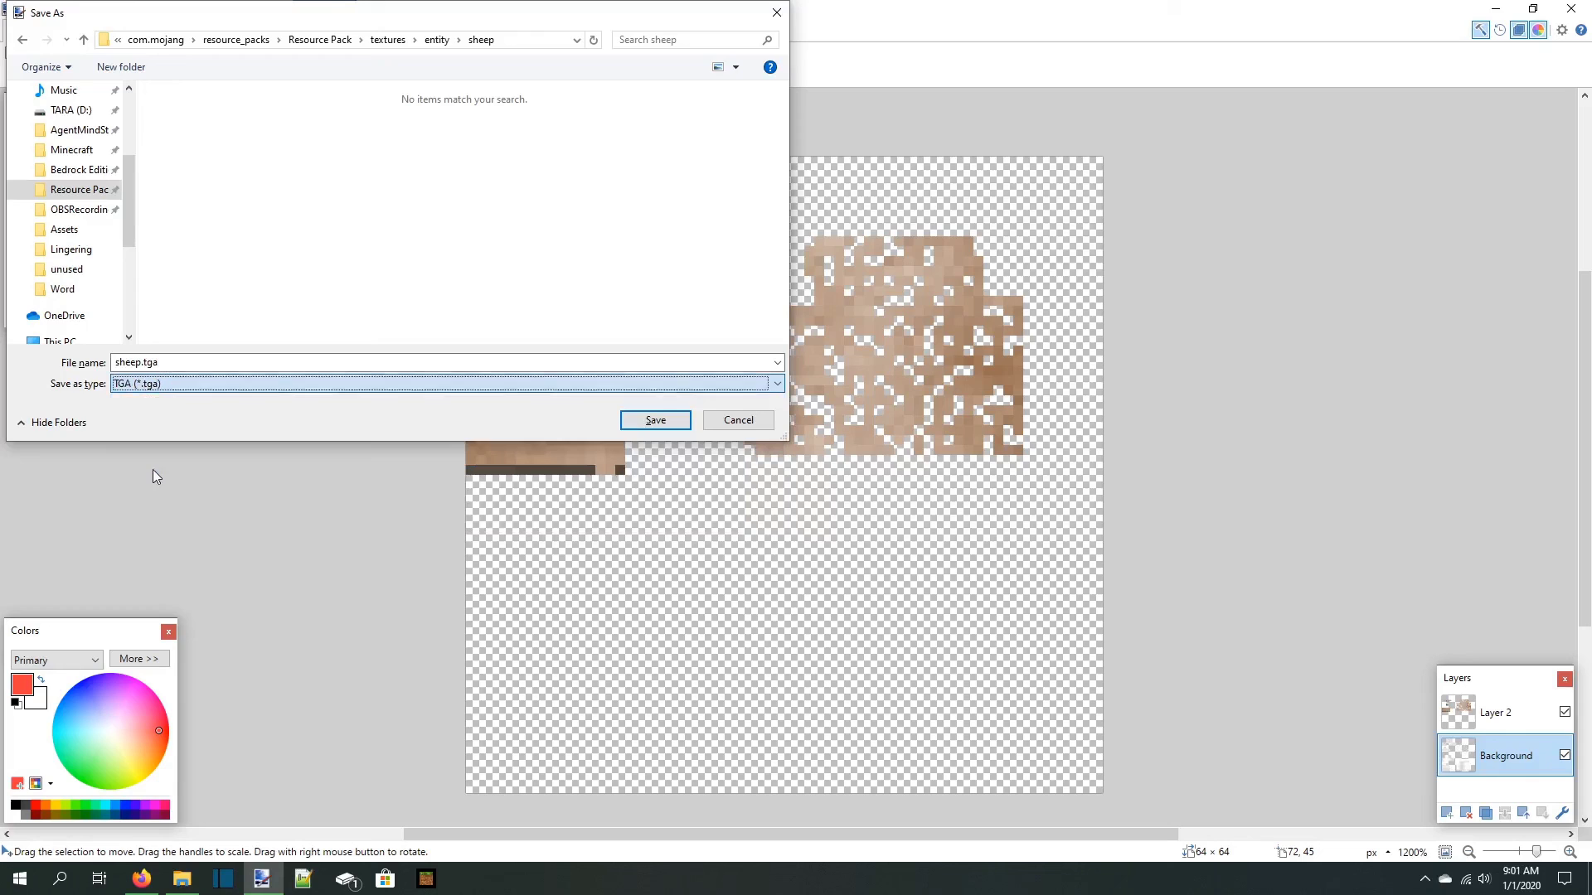
{"action": "left_click", "coordinate": [630, 421]}
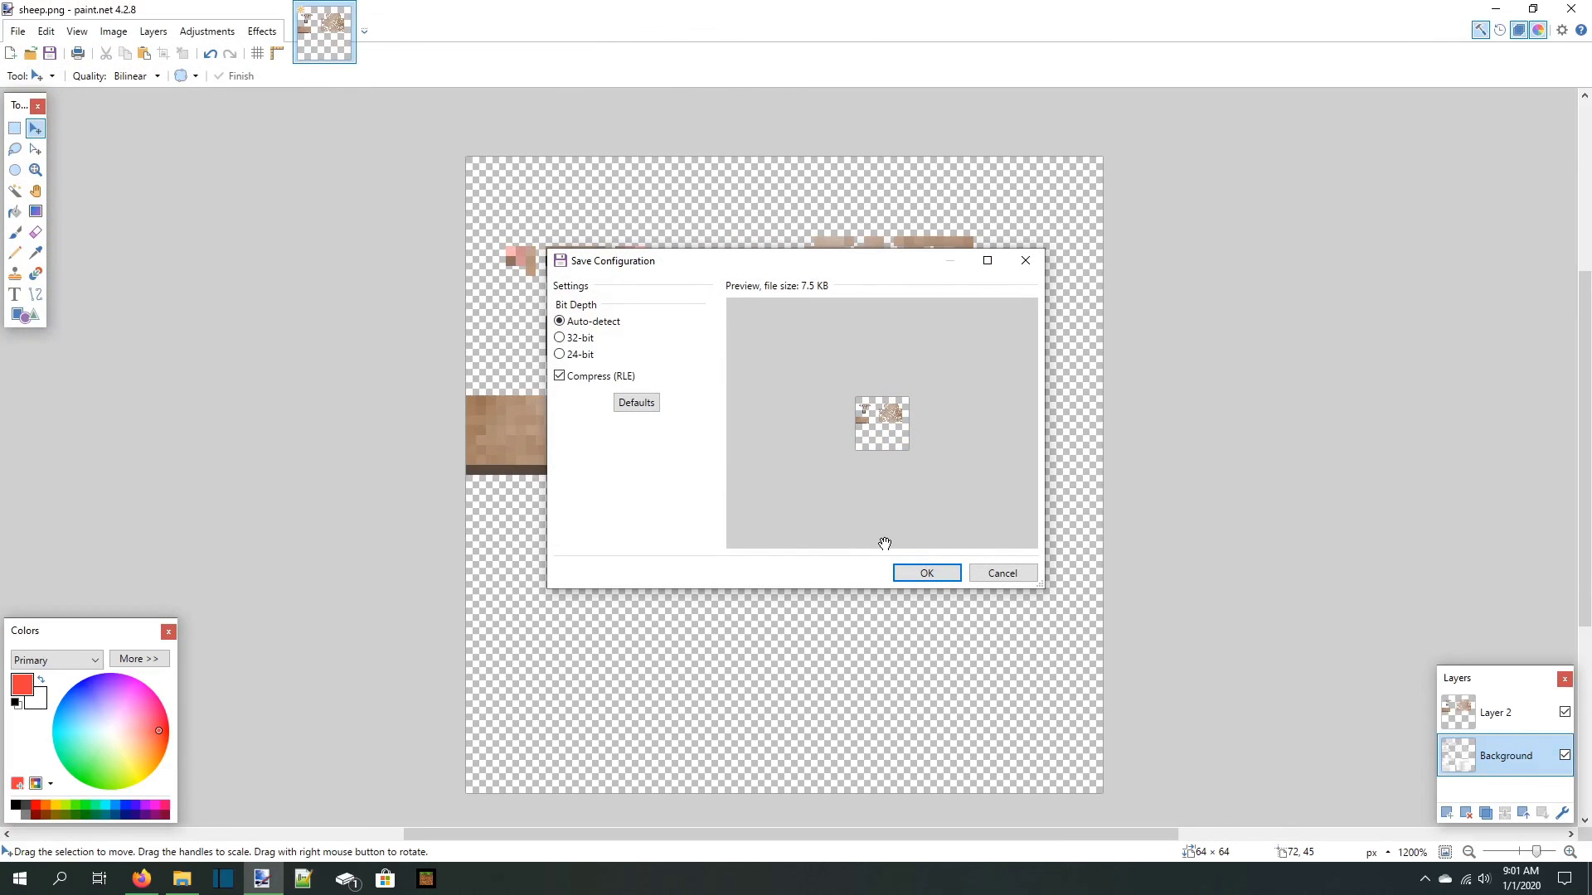
{"action": "left_click", "coordinate": [920, 573]}
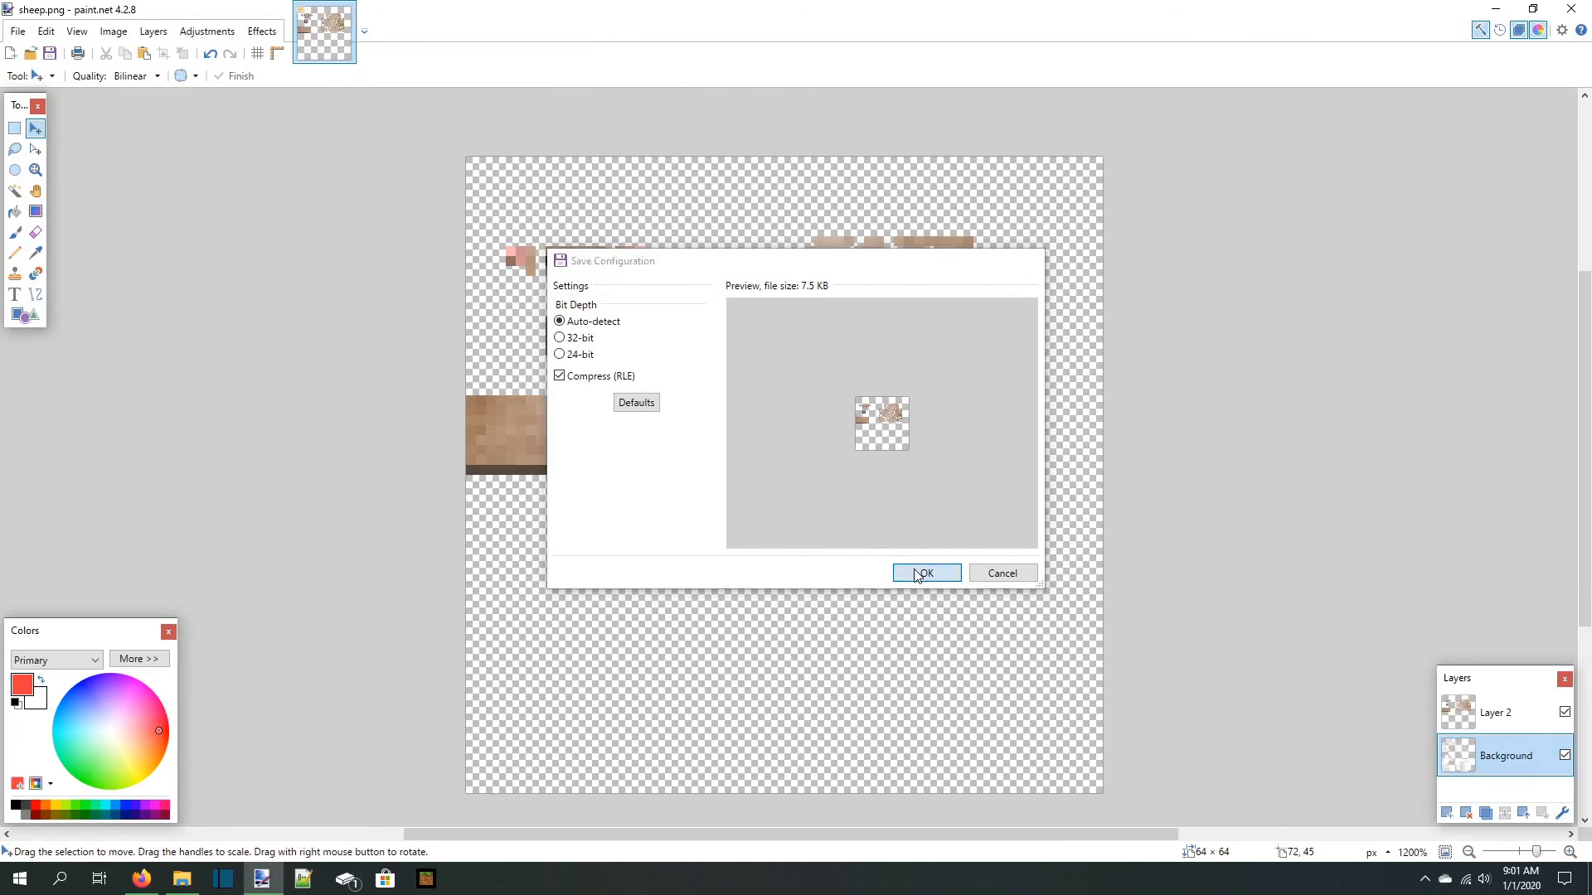
{"action": "left_click", "coordinate": [821, 466]}
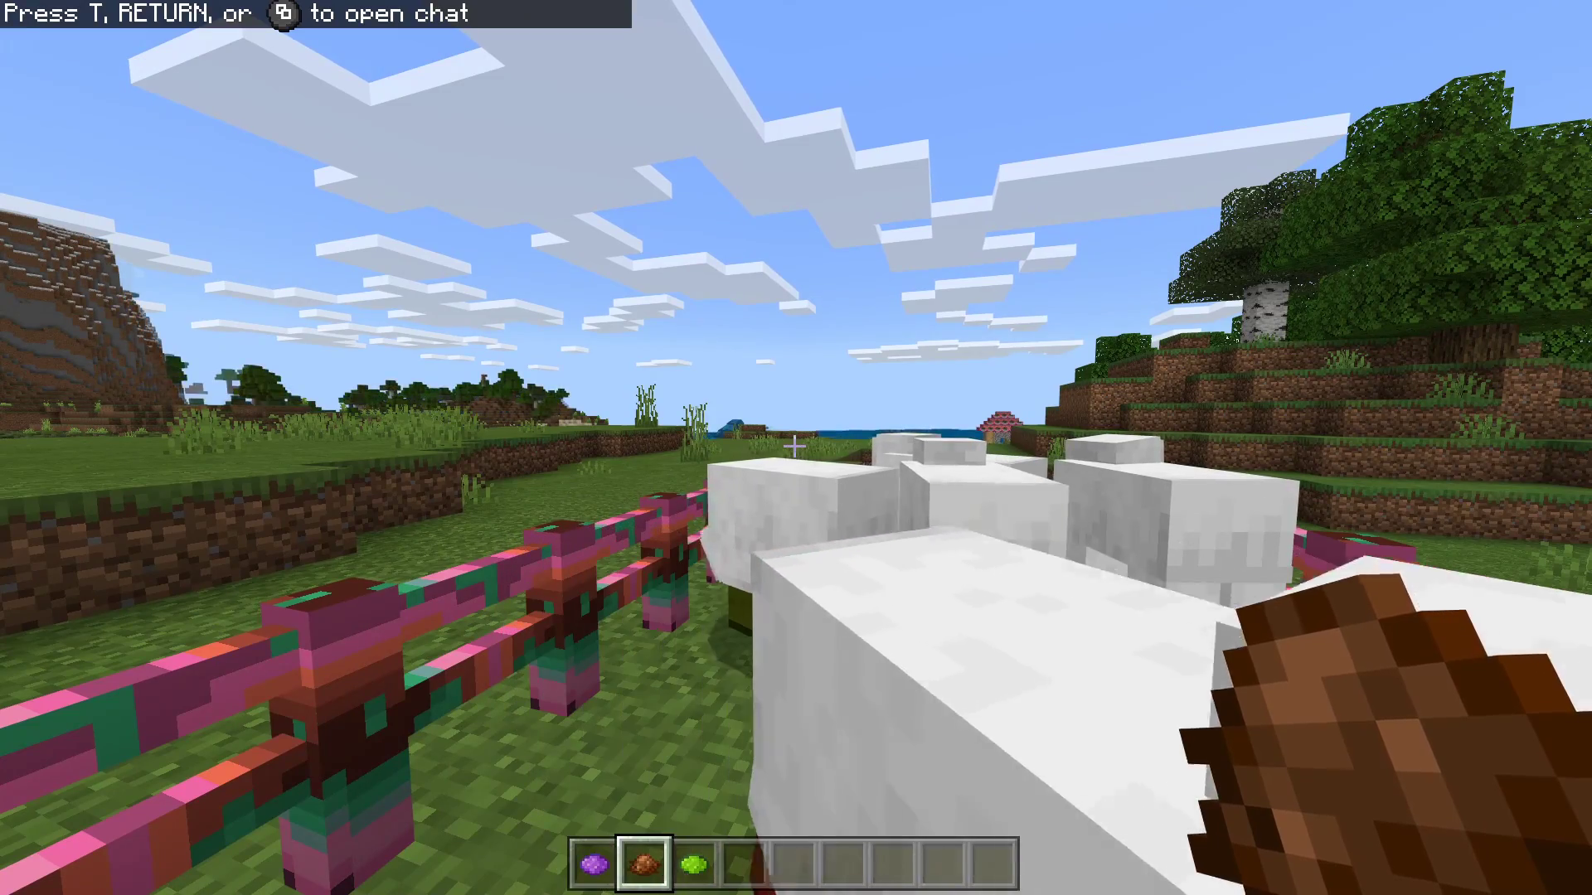
Back away to view the whole pen and dye a sheep with Lime Dye
{"action": "mouse_move", "coordinate": [794, 446]}
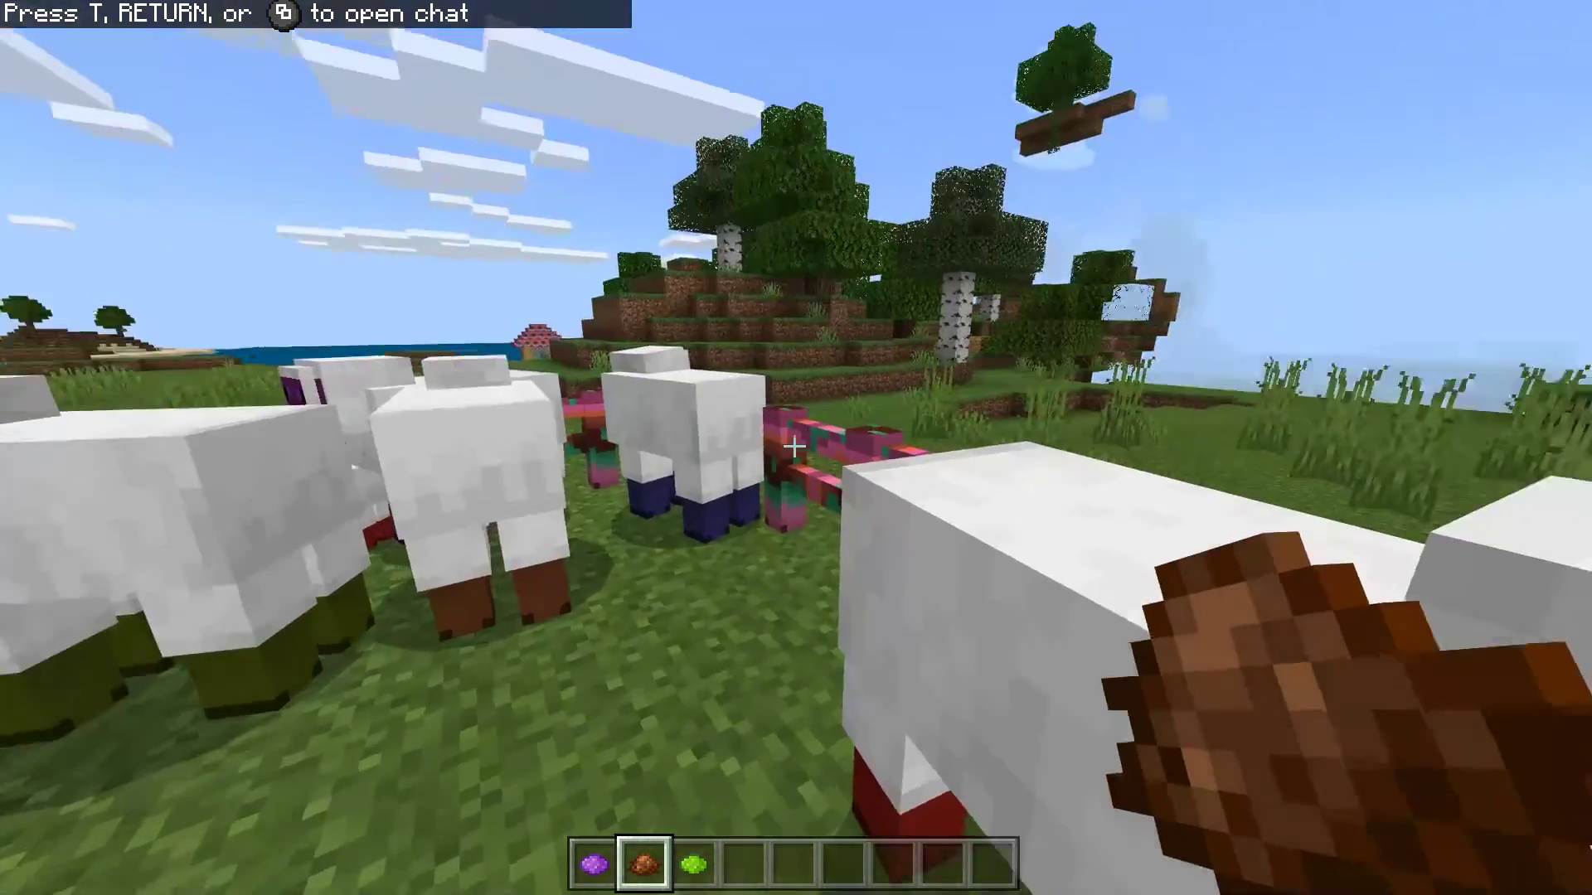
{"action": "scroll", "coordinate": [795, 446], "scroll_direction": "down", "scroll_amount": 2}
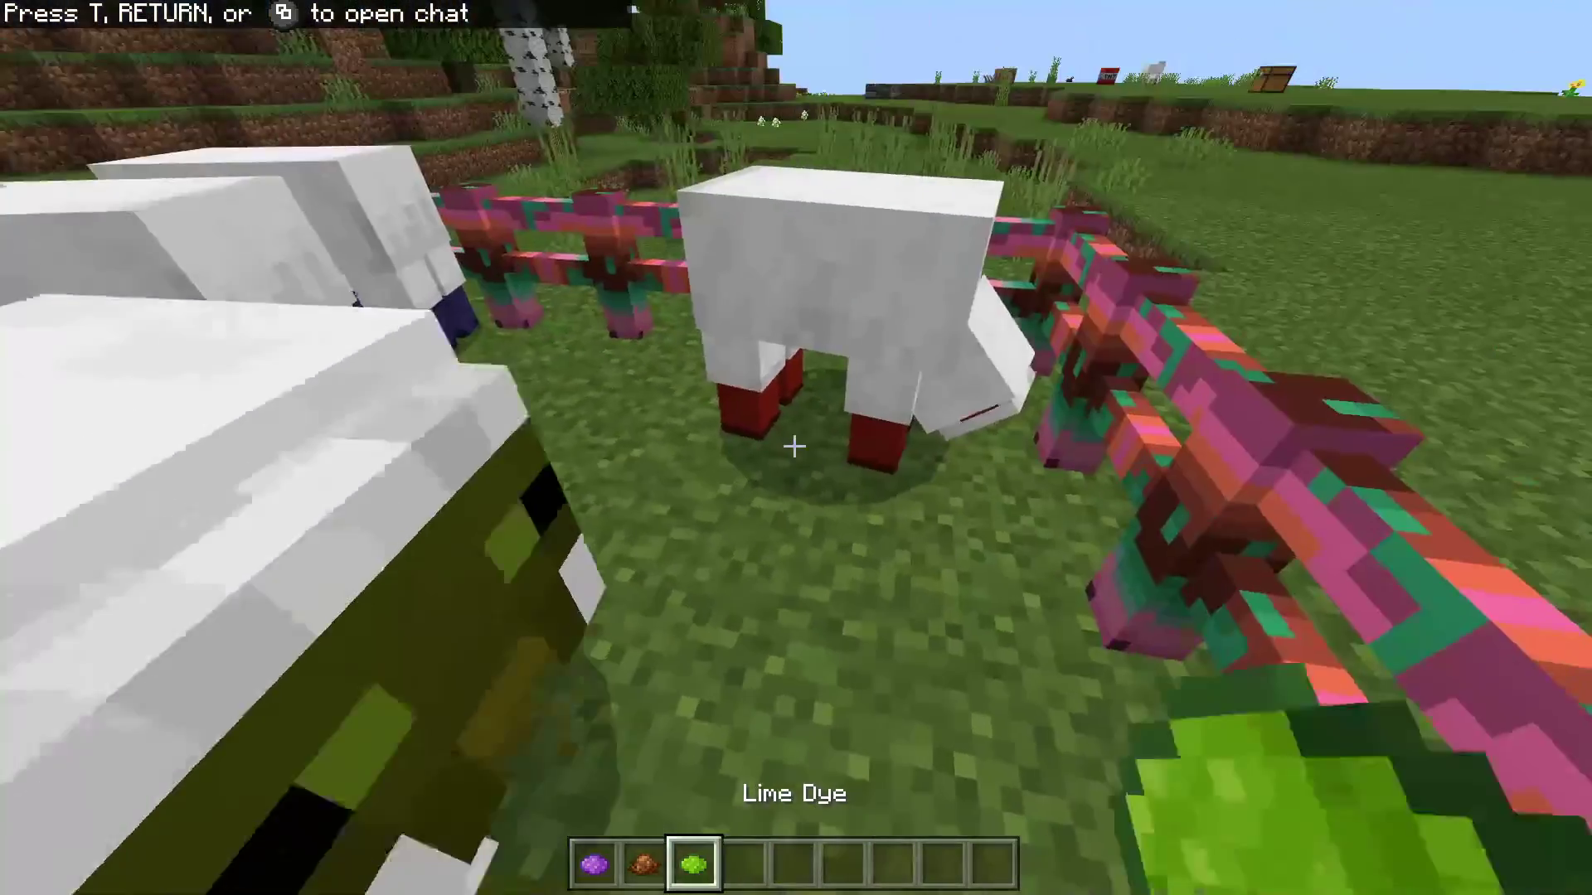
{"action": "key", "text": "s"}
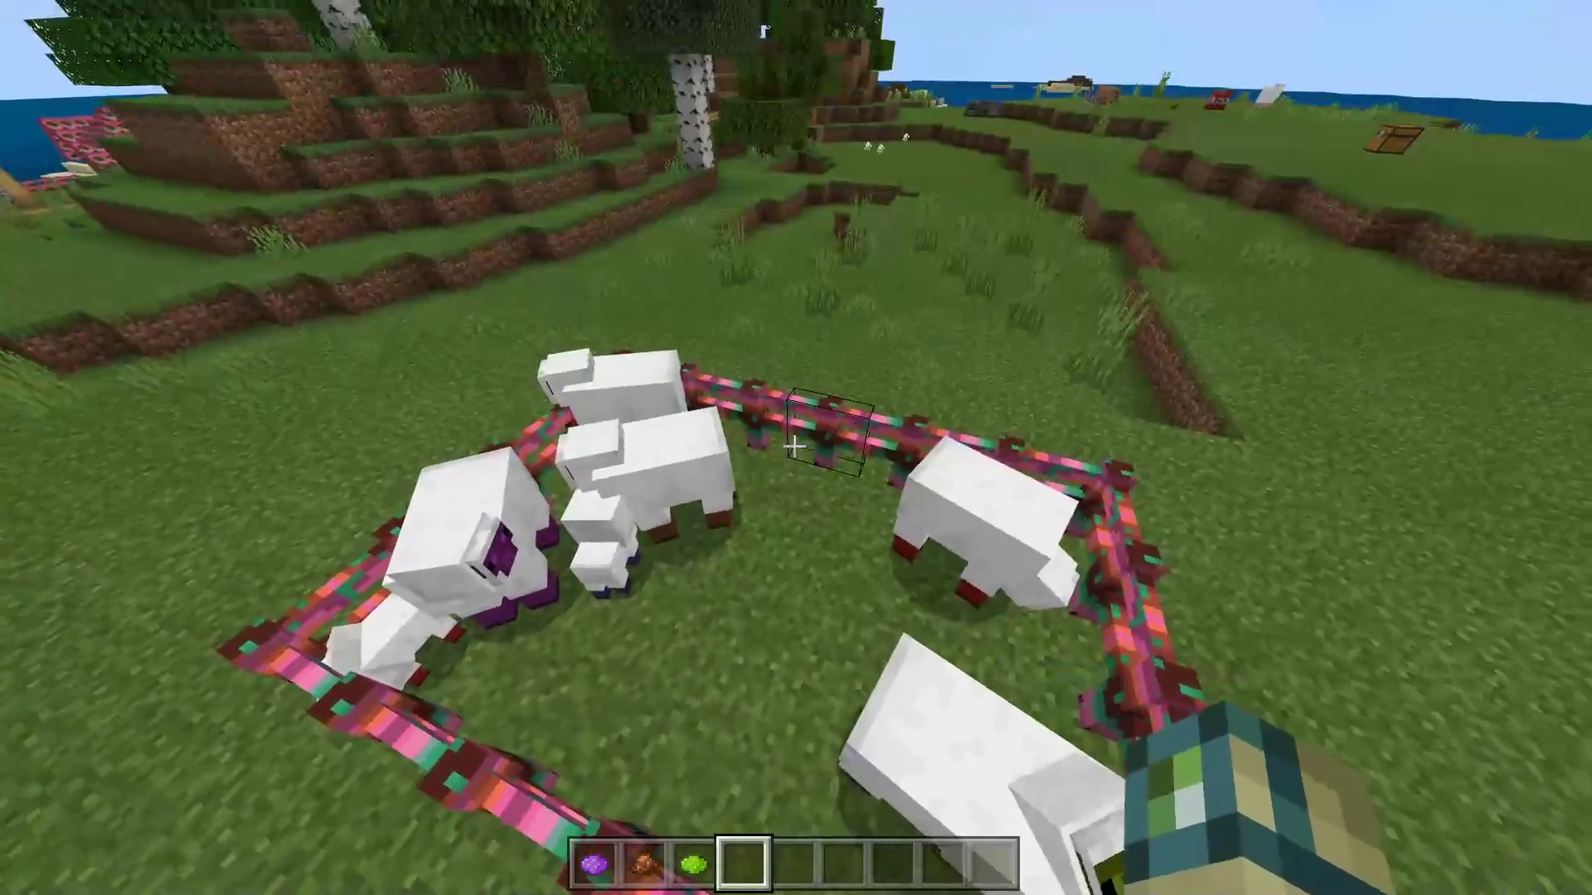
{"action": "scroll", "coordinate": [795, 447], "scroll_direction": "up", "scroll_amount": 1}
{"action": "right_click", "coordinate": [794, 446]}
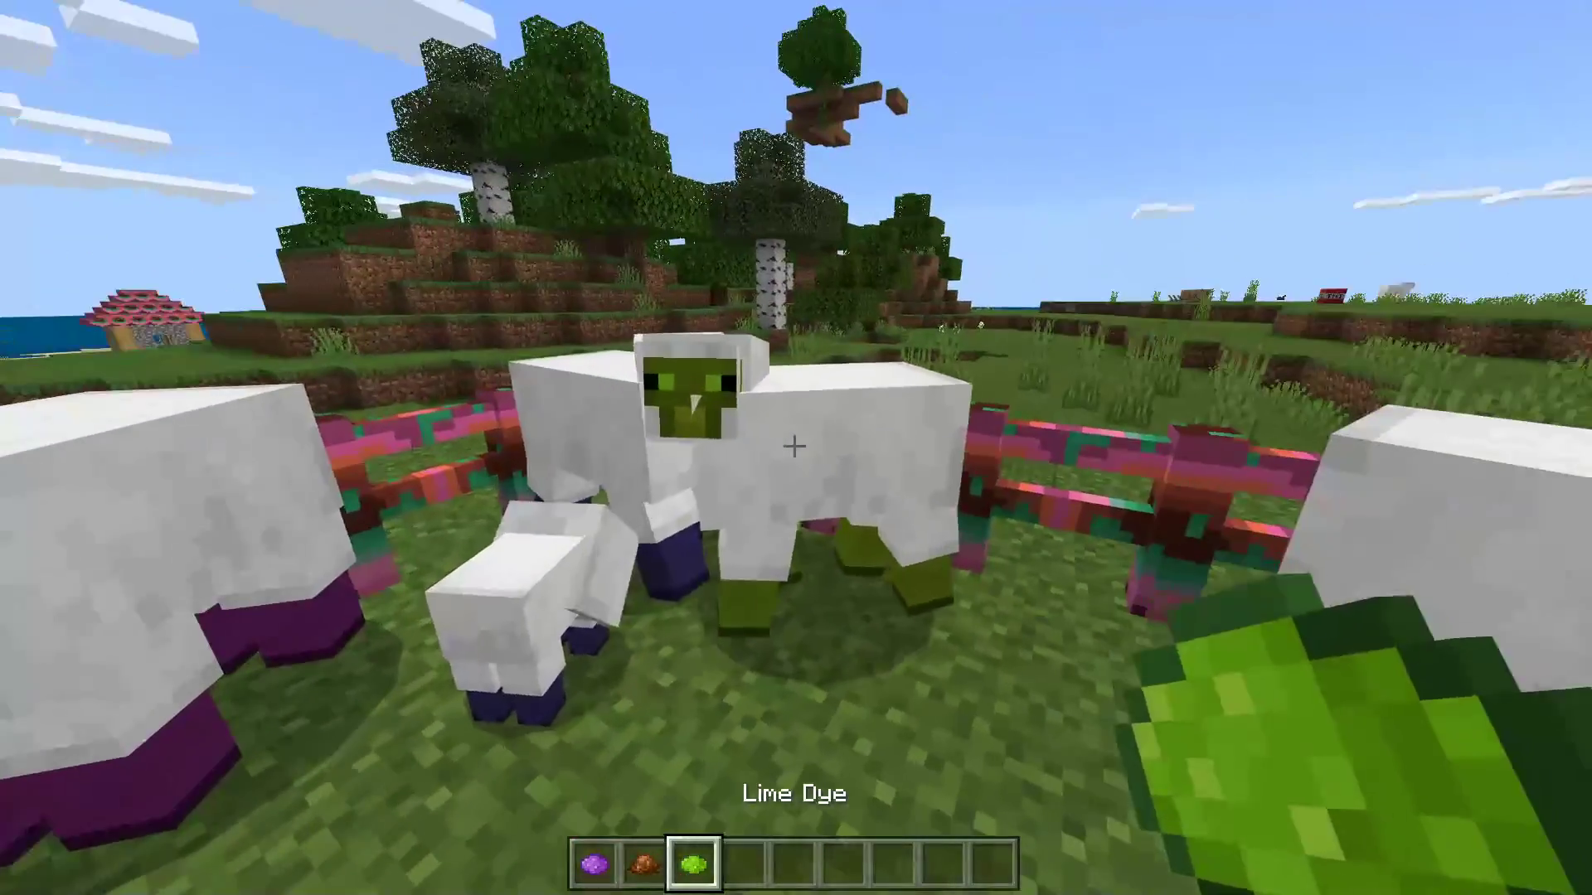
{"action": "scroll", "coordinate": [795, 446], "scroll_direction": "up", "scroll_amount": 1}
{"action": "scroll", "coordinate": [795, 446], "scroll_direction": "up", "scroll_amount": 1}
{"action": "scroll", "coordinate": [794, 446], "scroll_direction": "down", "scroll_amount": 1}
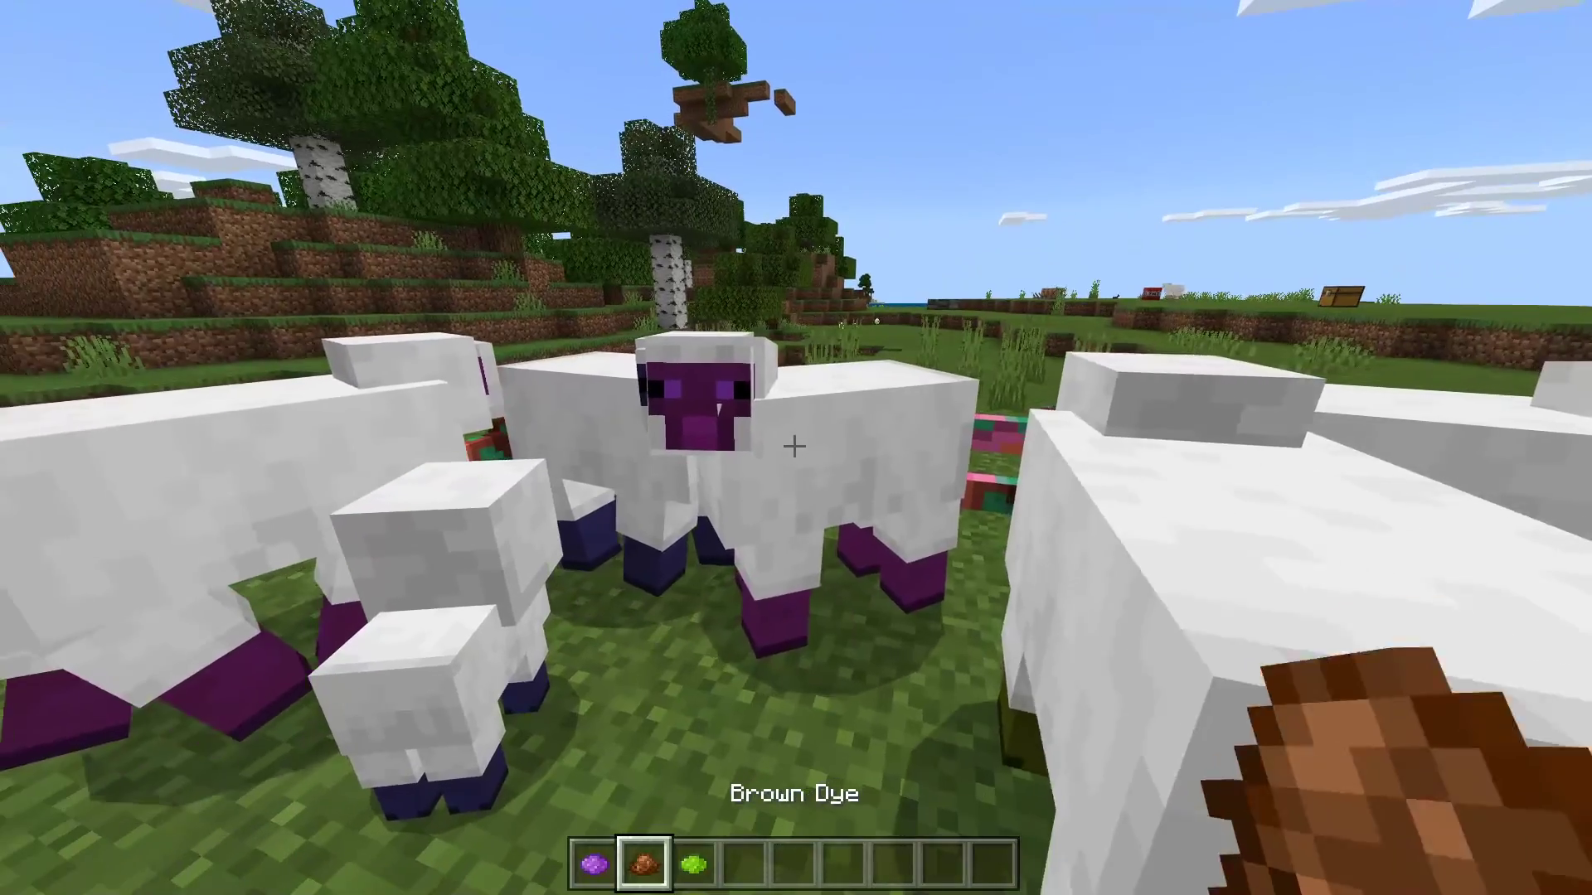
Take Shears from the creative inventory's Equipment category into the hotbar
{"action": "key", "text": "e"}
{"action": "left_click", "coordinate": [420, 216]}
{"action": "left_click", "coordinate": [483, 215]}
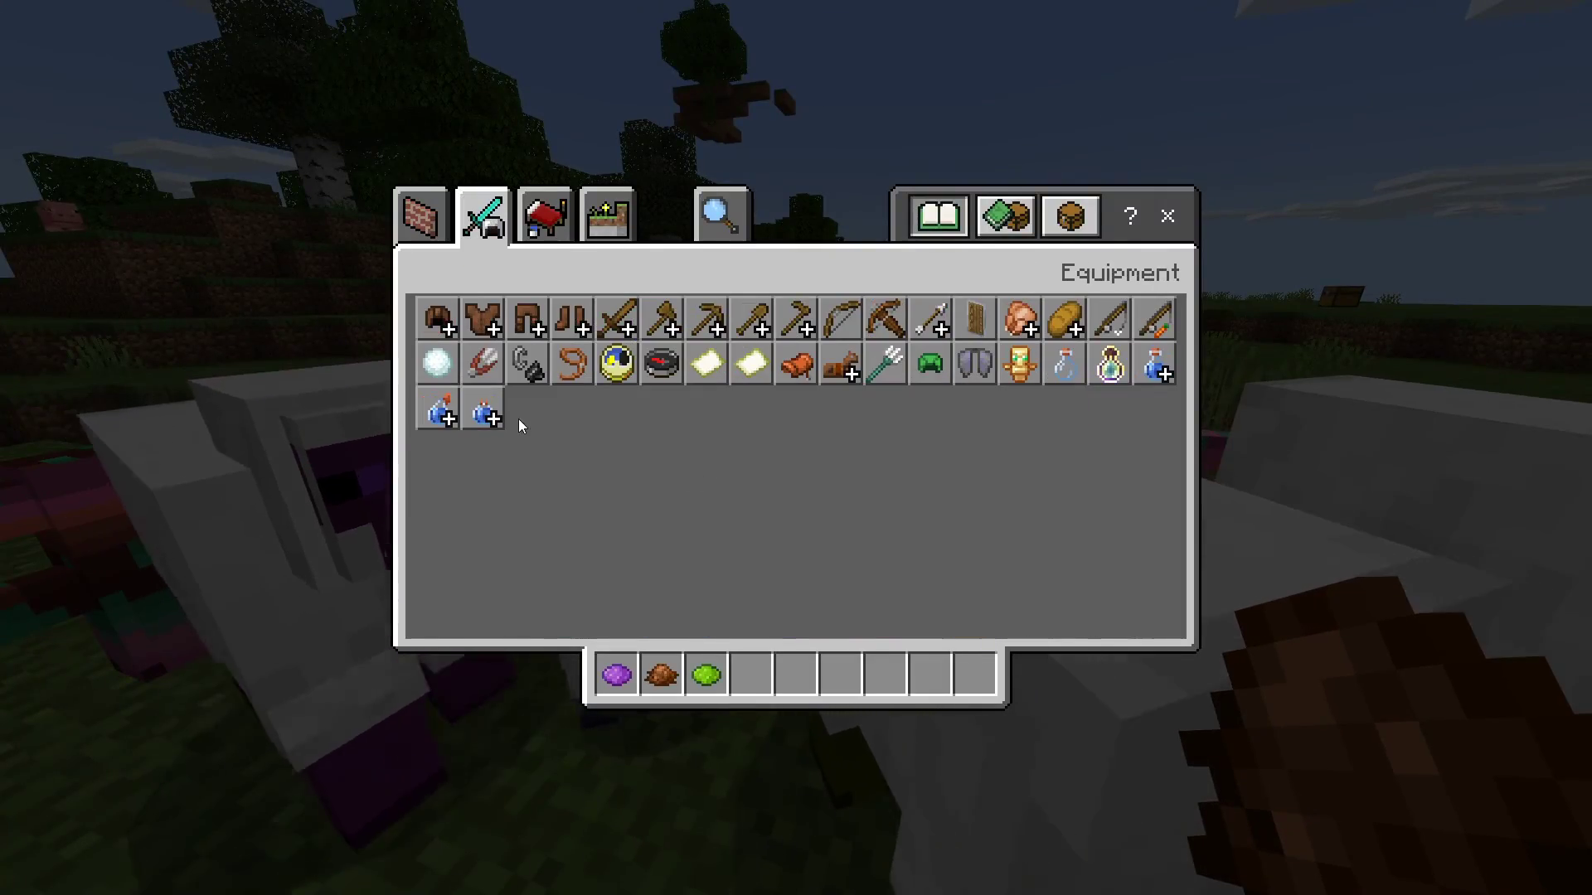
{"action": "left_click", "coordinate": [483, 362]}
{"action": "key", "text": "e"}
Shear the purple, green and red sheep to collect their wool
{"action": "right_click", "coordinate": [794, 446]}
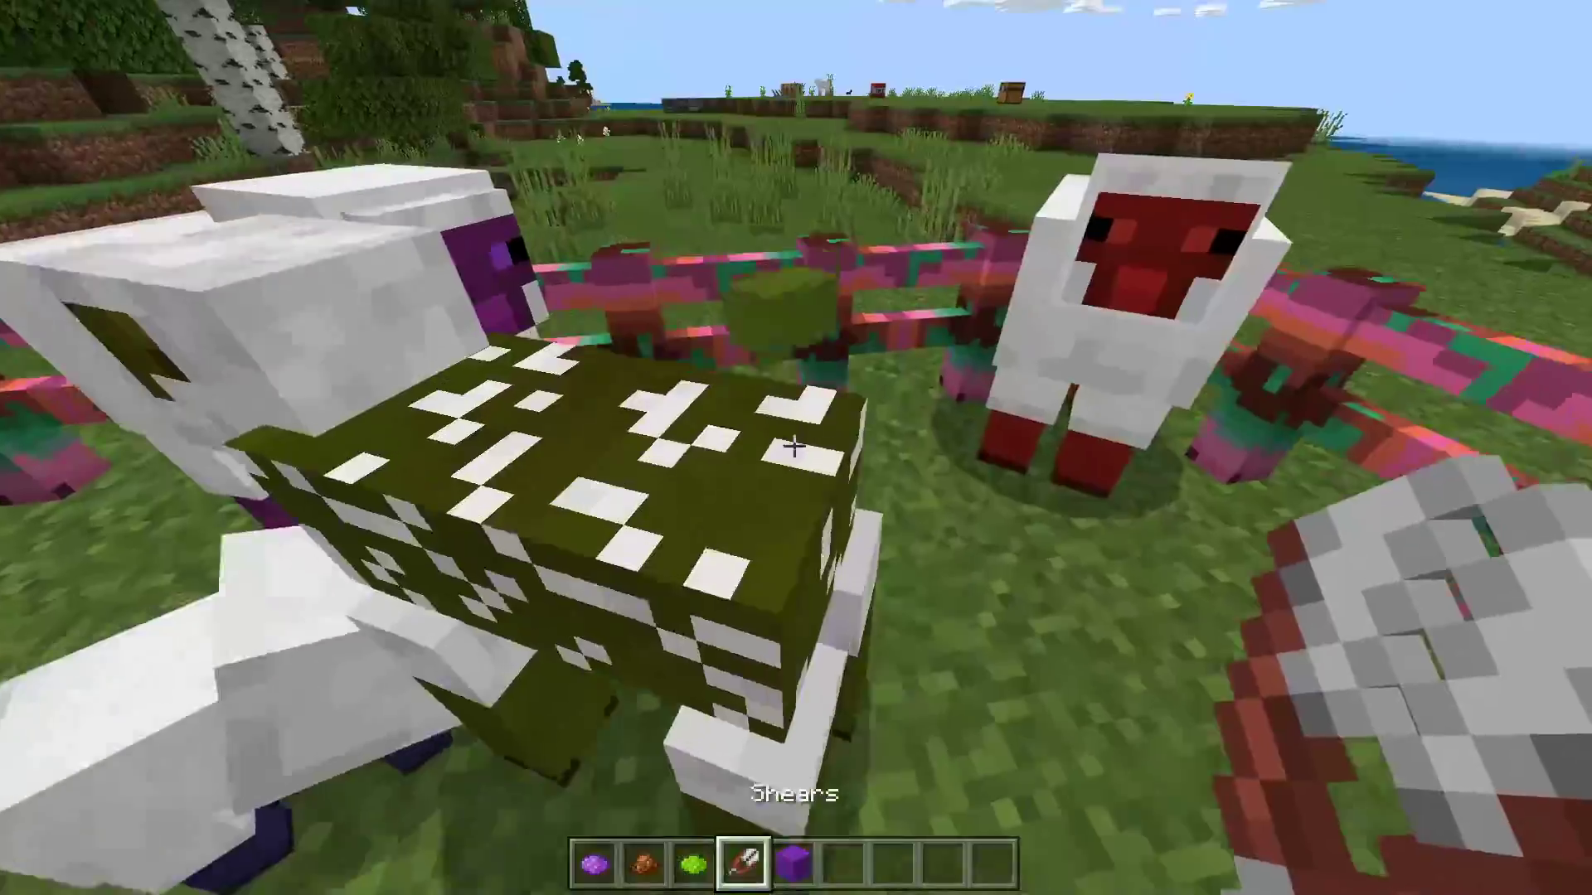
{"action": "right_click", "coordinate": [795, 446]}
{"action": "scroll", "coordinate": [794, 446], "scroll_direction": "down", "scroll_amount": 1}
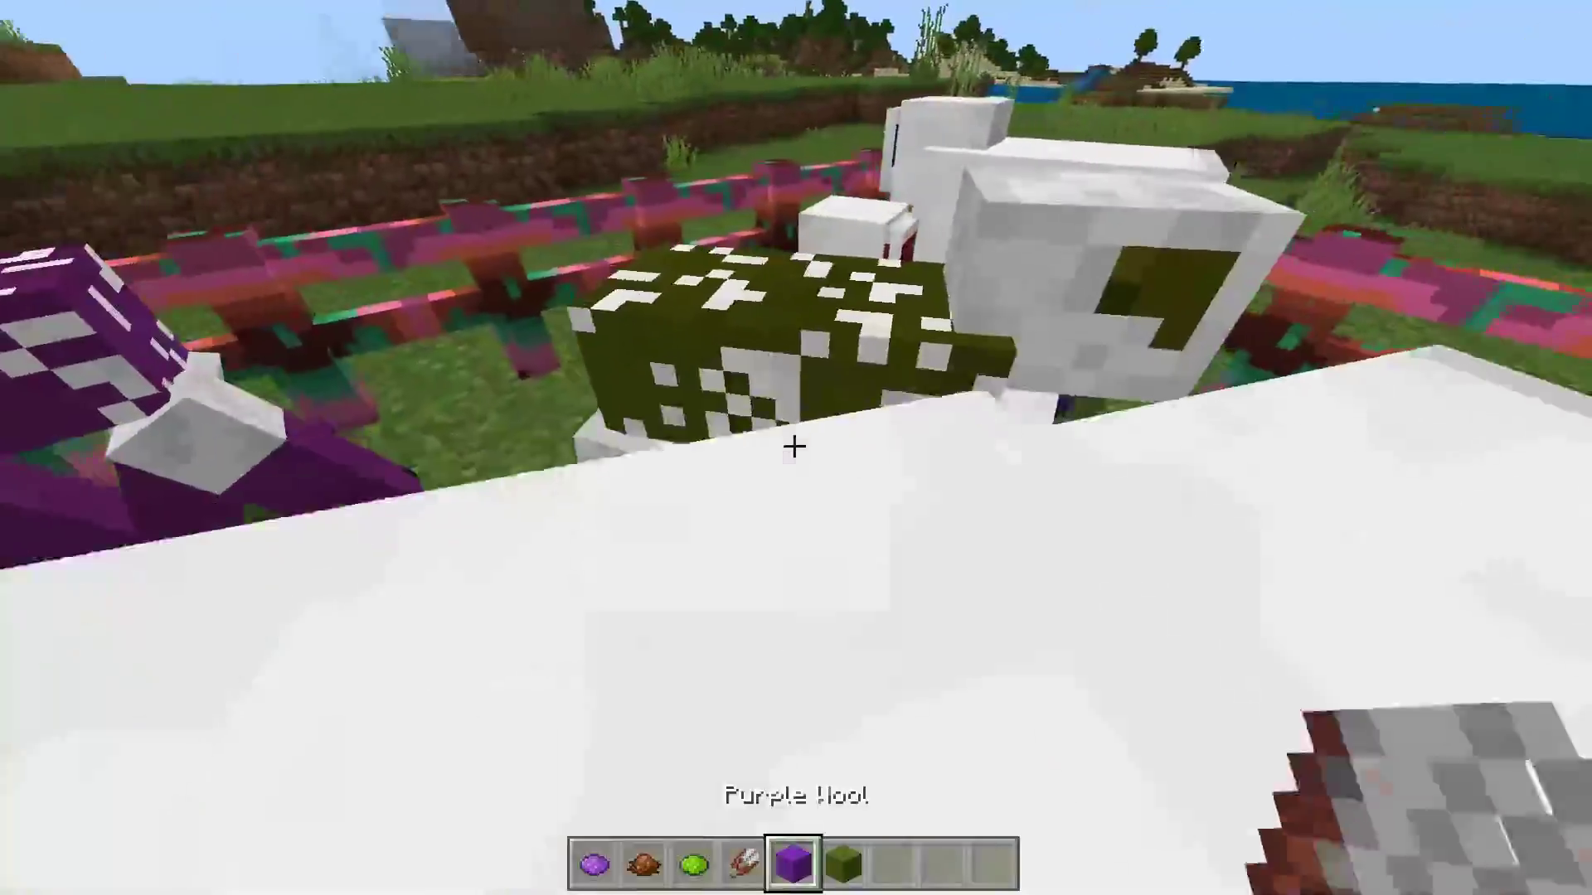
{"action": "scroll", "coordinate": [794, 446], "scroll_direction": "up", "scroll_amount": 1}
{"action": "right_click", "coordinate": [795, 446]}
{"action": "scroll", "coordinate": [794, 446], "scroll_direction": "down", "scroll_amount": 2}
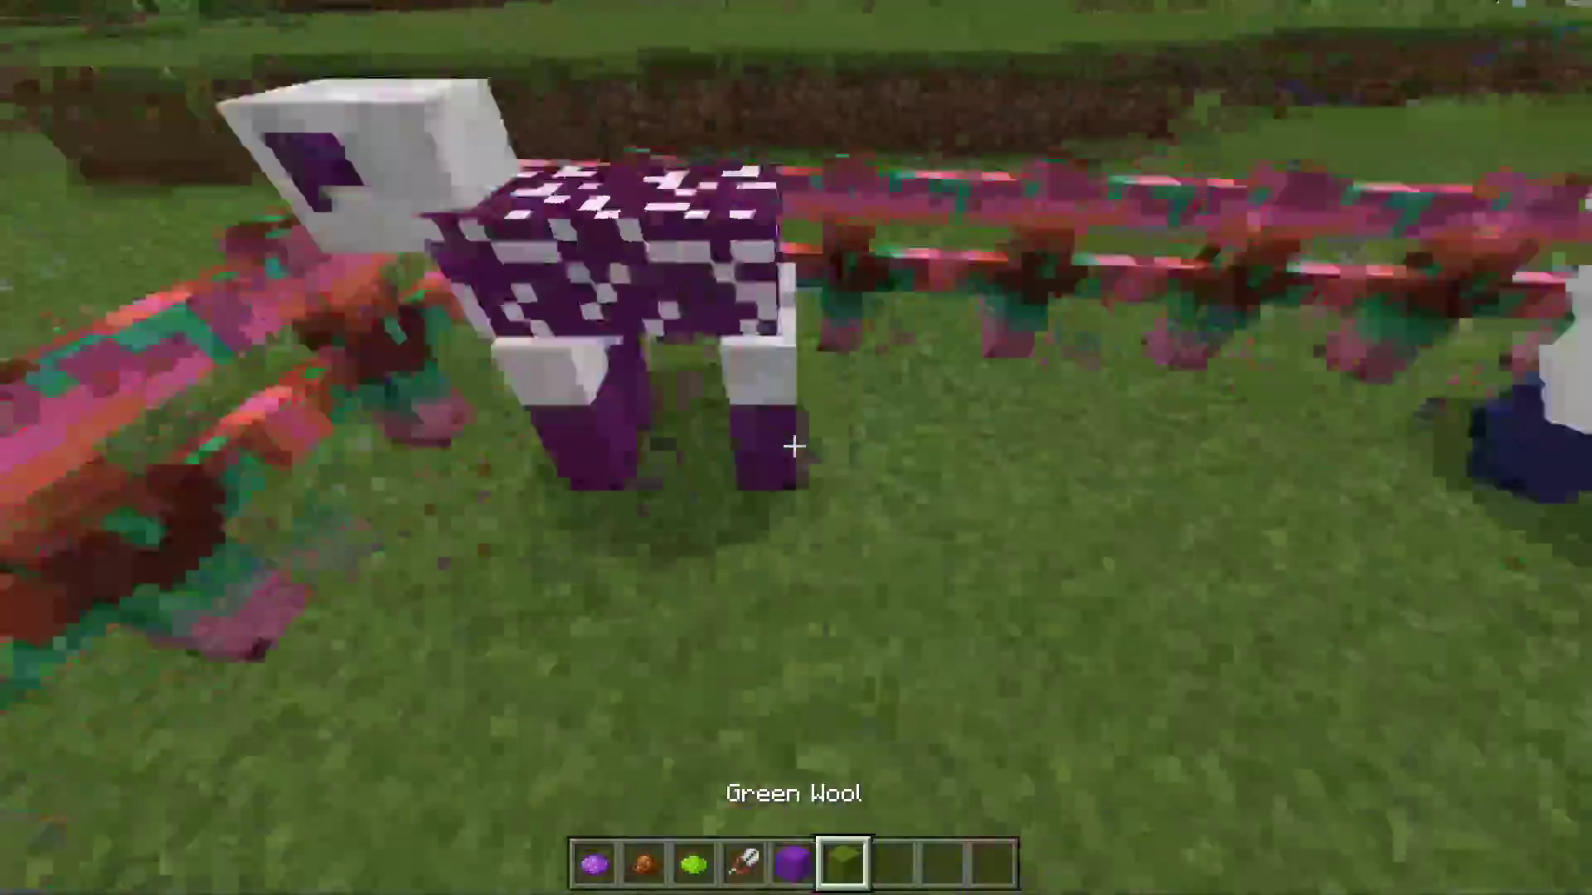
{"action": "scroll", "coordinate": [794, 446], "scroll_direction": "down", "scroll_amount": 1}
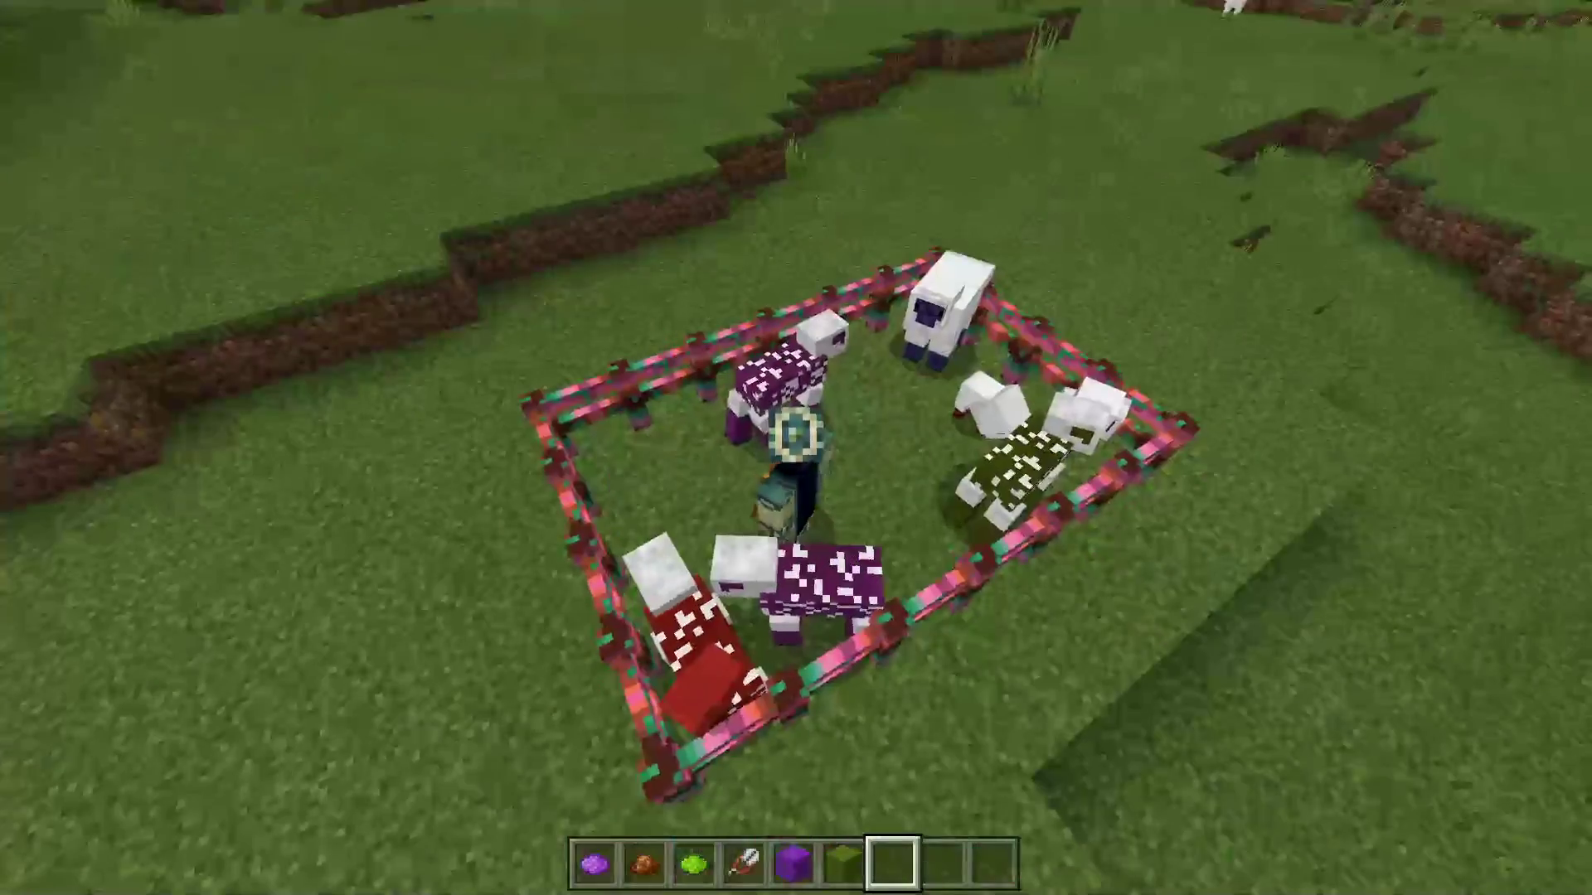